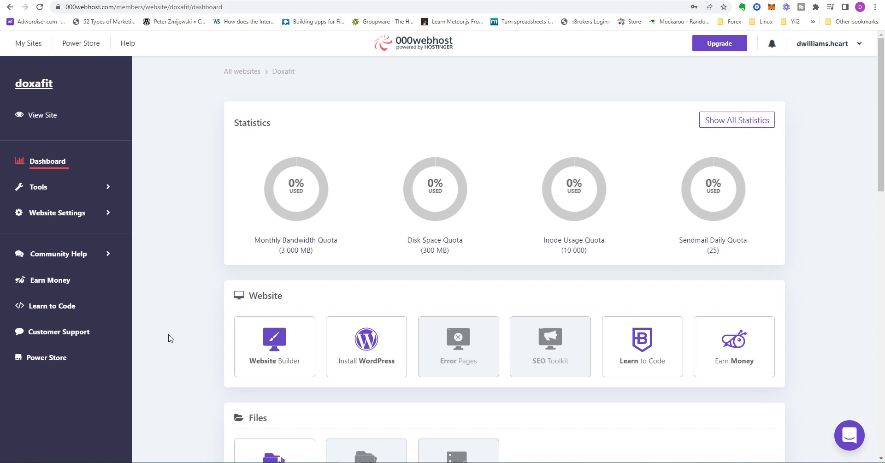
# Open the doxafit site's file manager from the hosting dashboard
pyautogui.scroll(-2, 168, 338)
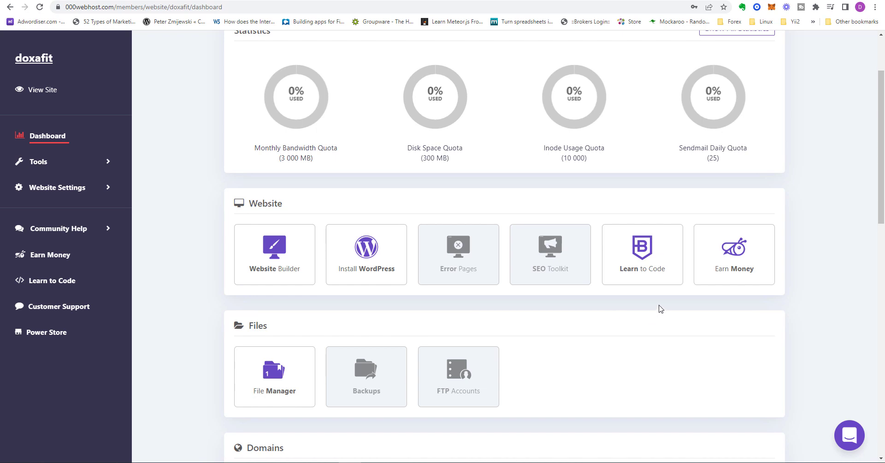
pyautogui.scroll(-2, 525, 338)
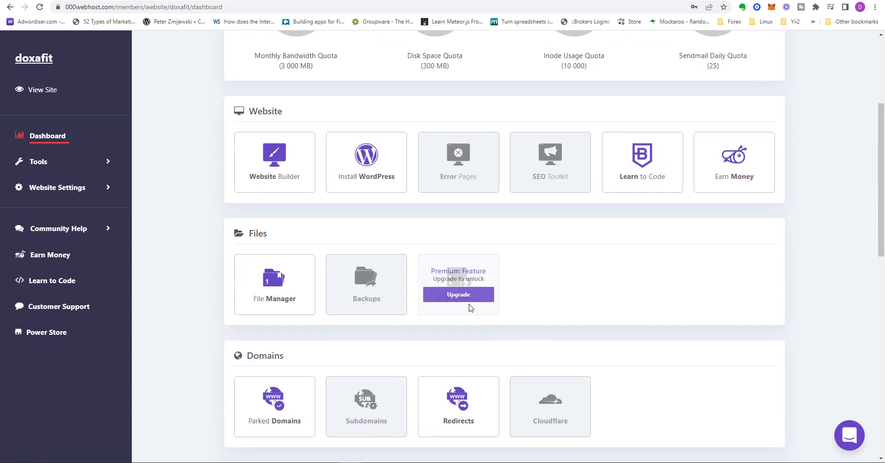
pyautogui.scroll(-1, 241, 249)
pyautogui.click(279, 240)
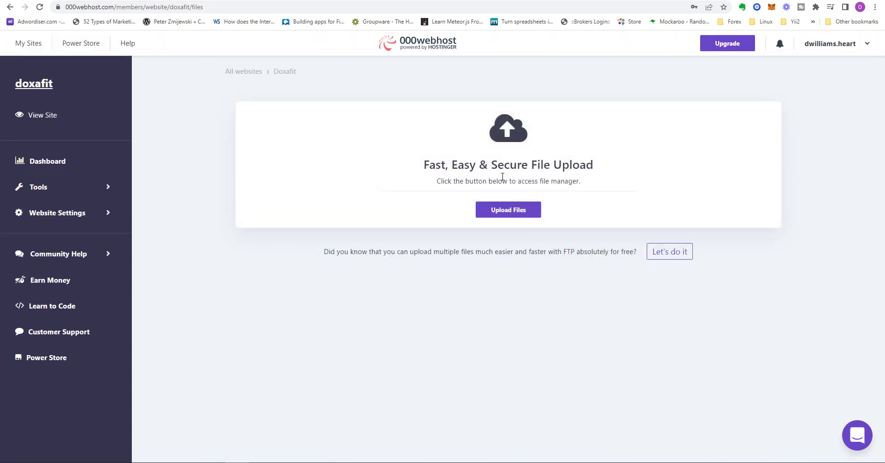
pyautogui.click(534, 213)
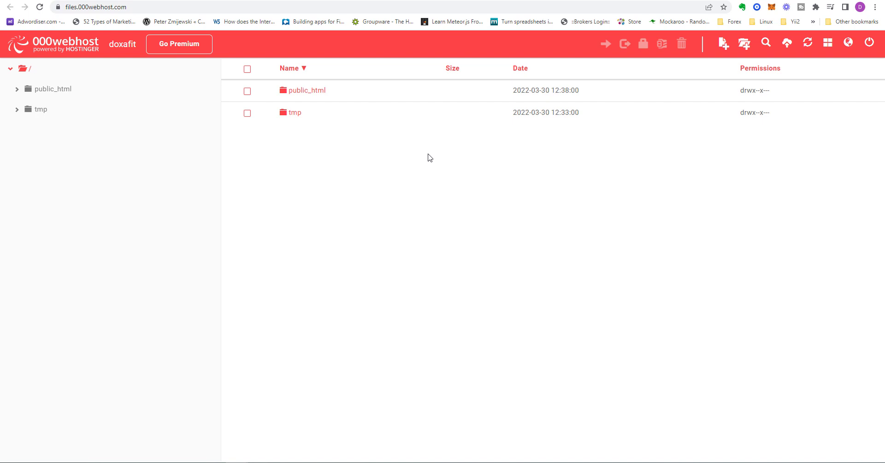
# Open the public_html folder and look through the WordPress files and folders in it
pyautogui.click(17, 90)
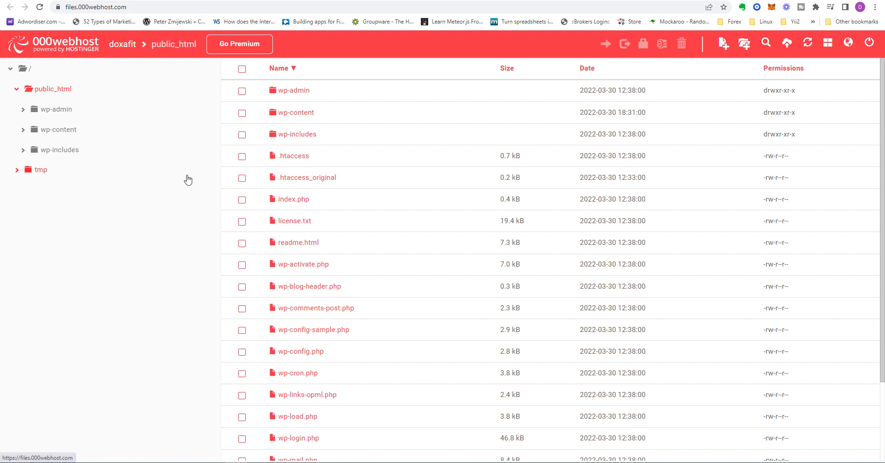
pyautogui.scroll(-2, 373, 314)
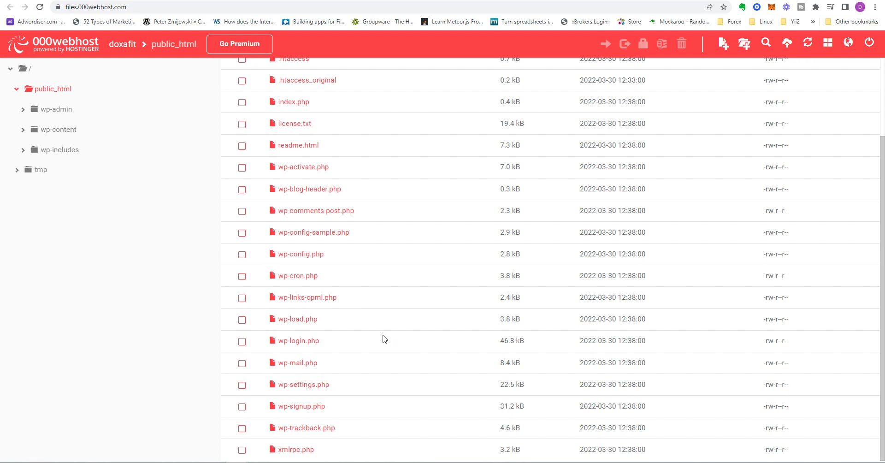
pyautogui.scroll(2, 381, 336)
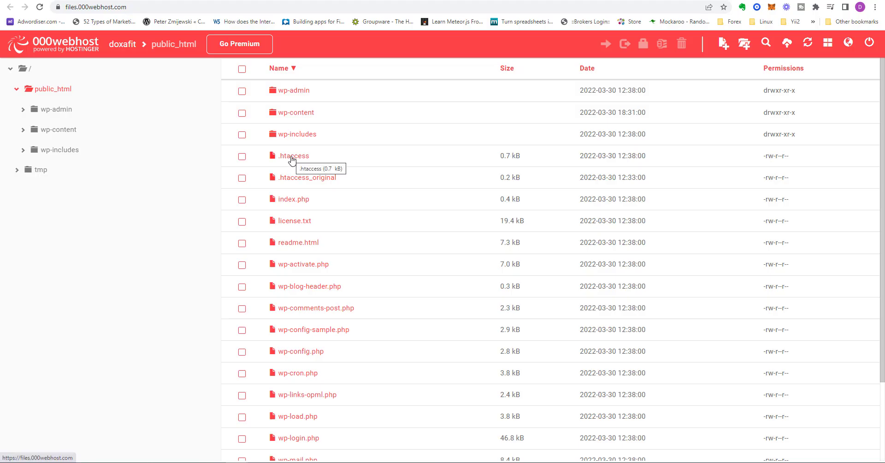
# Try to view the .htaccess file by proceeding past the browser's deceptive site warning, and return to the file manager
pyautogui.rightClick(292, 159)
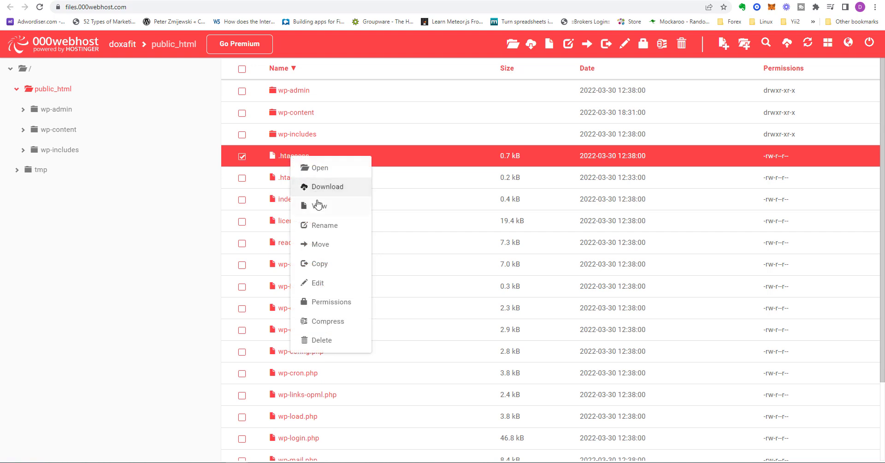
pyautogui.click(318, 206)
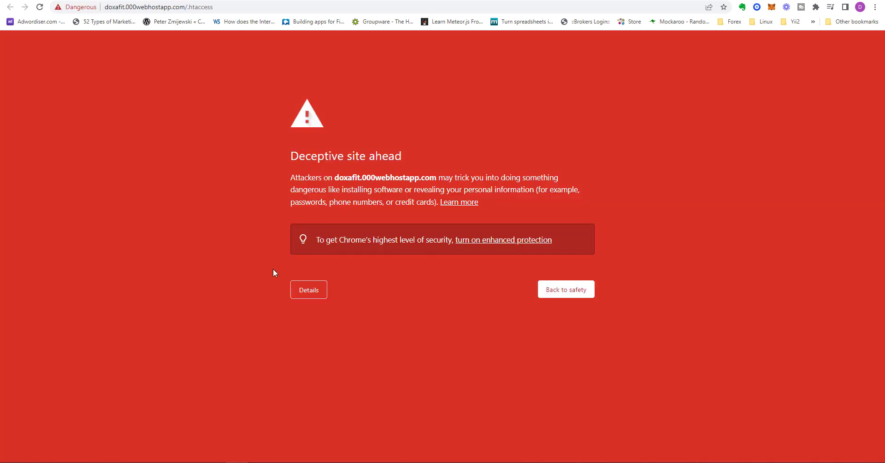
pyautogui.click(320, 290)
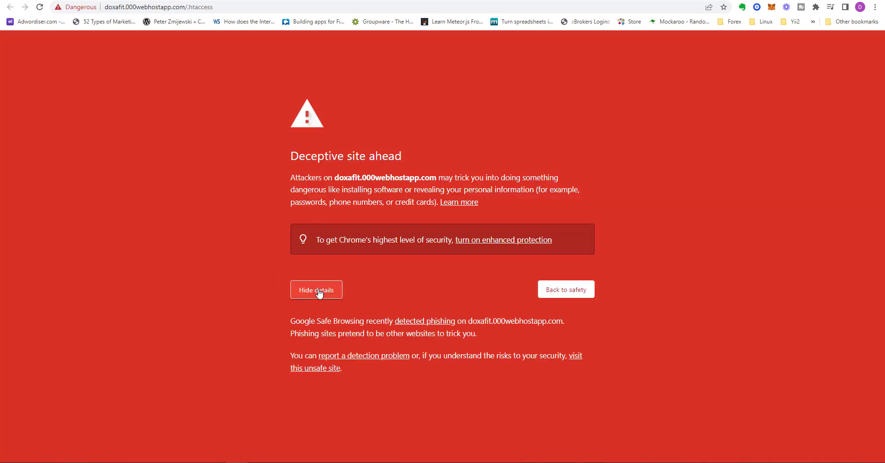
pyautogui.click(332, 368)
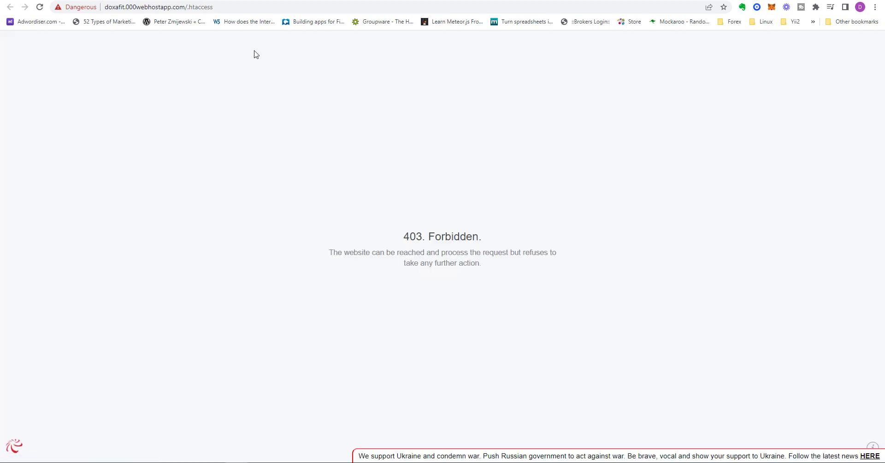
pyautogui.click(328, 1)
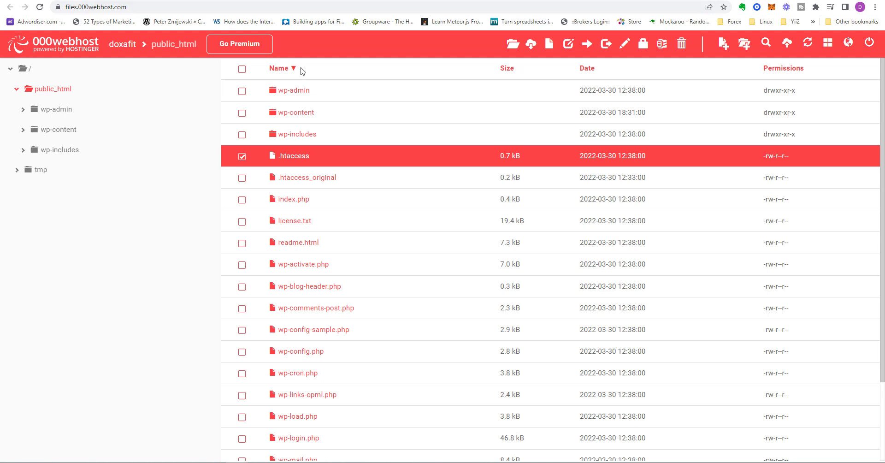
# Reselect the .htaccess file and try to view it a second time, expanding the warning's details
pyautogui.click(241, 157)
pyautogui.click(281, 158)
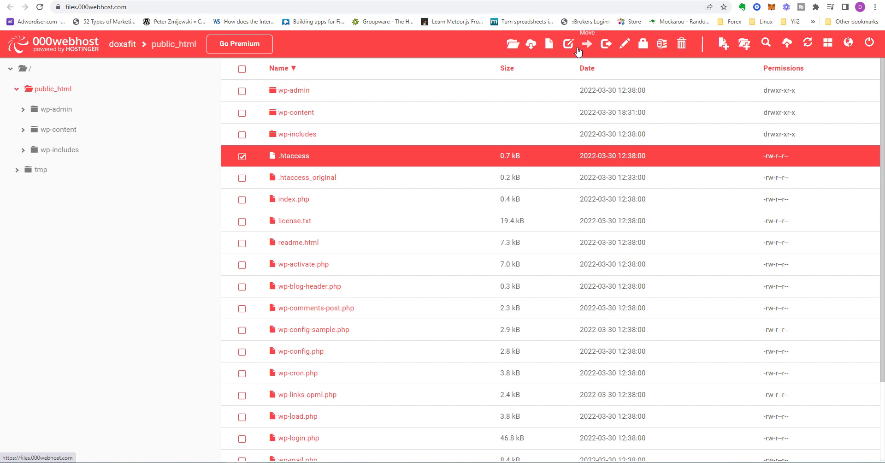
pyautogui.click(549, 46)
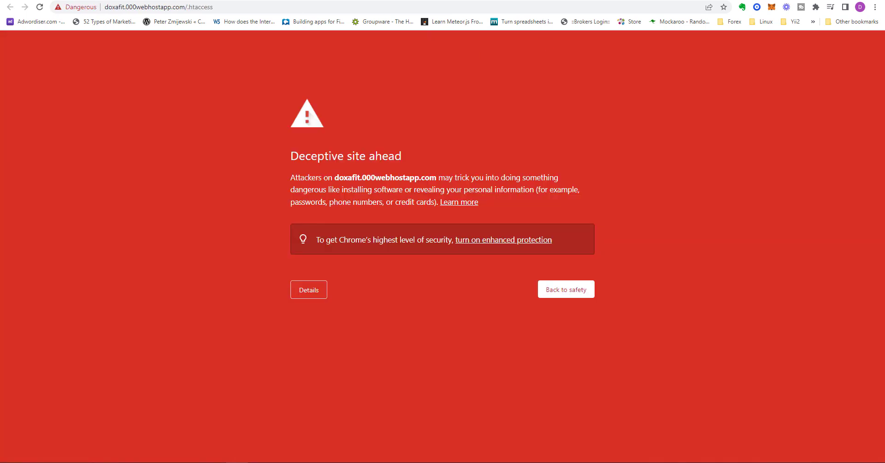
pyautogui.click(304, 292)
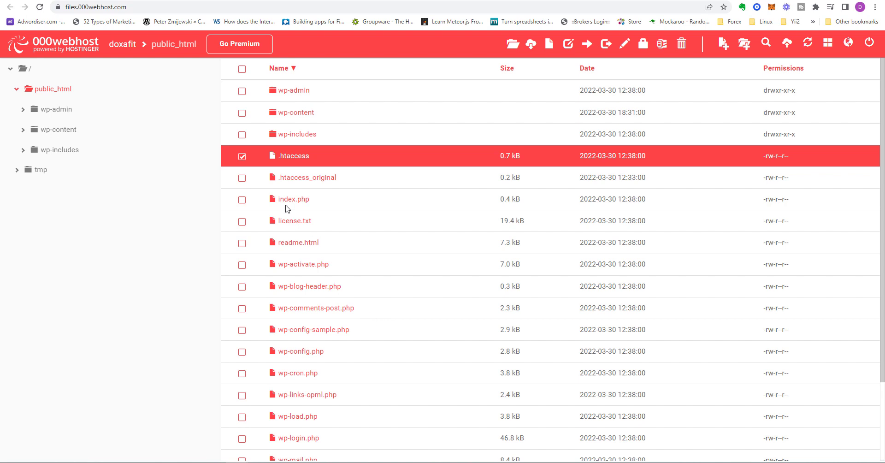
# Open the wp-content folder inside public_html and look into its plugins subfolder
pyautogui.click(296, 116)
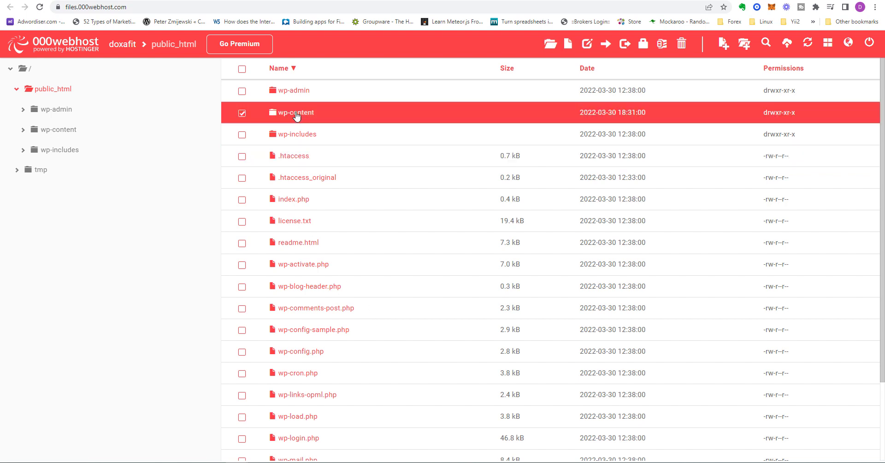
pyautogui.doubleClick(296, 116)
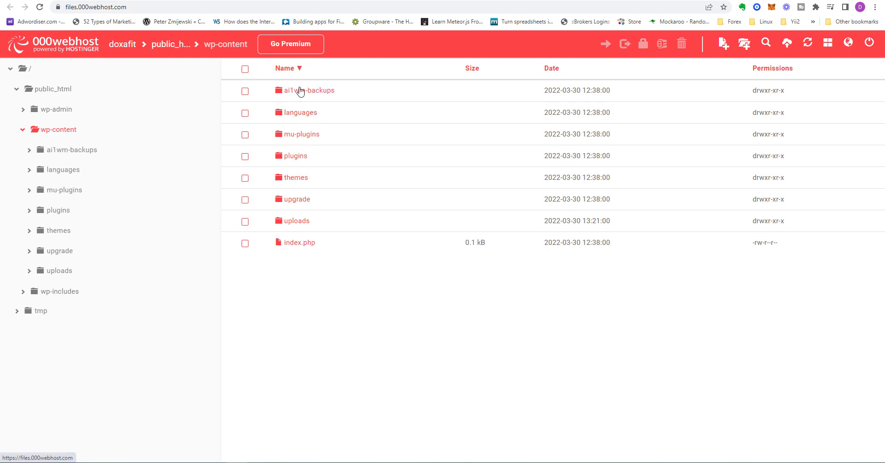
pyautogui.doubleClick(296, 159)
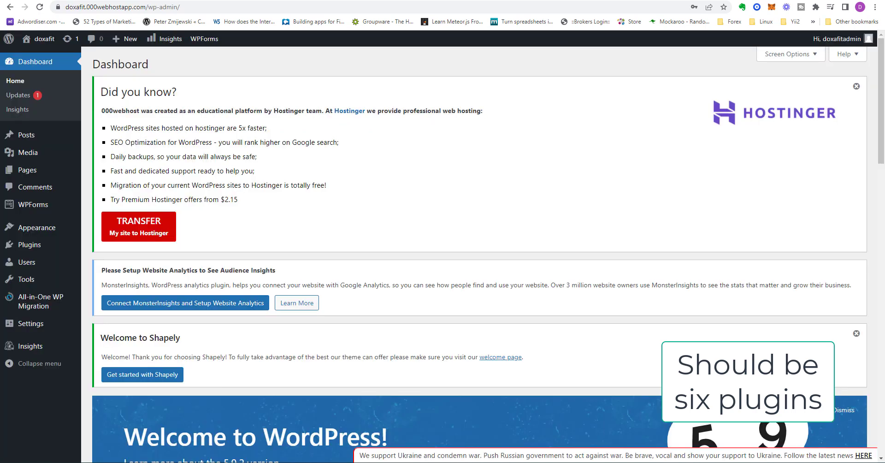
# Open the list of installed plugins in the WordPress admin
pyautogui.moveTo(30, 245)
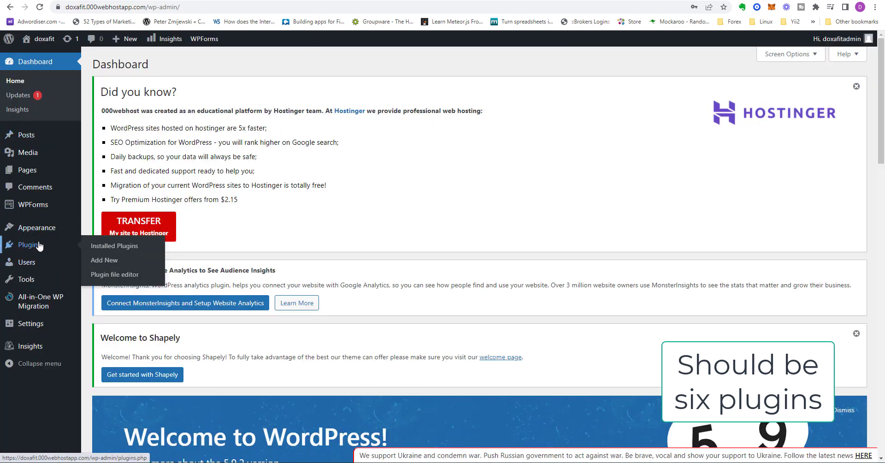
pyautogui.click(114, 248)
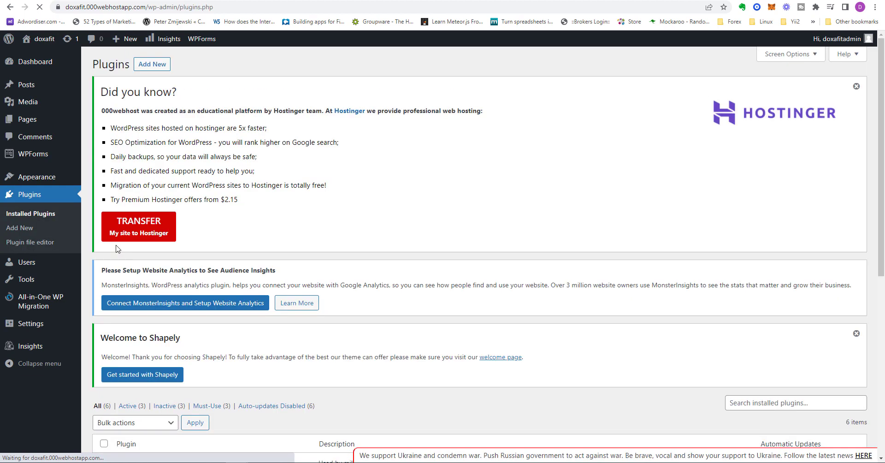
pyautogui.scroll(-2, 436, 333)
pyautogui.scroll(3, 436, 334)
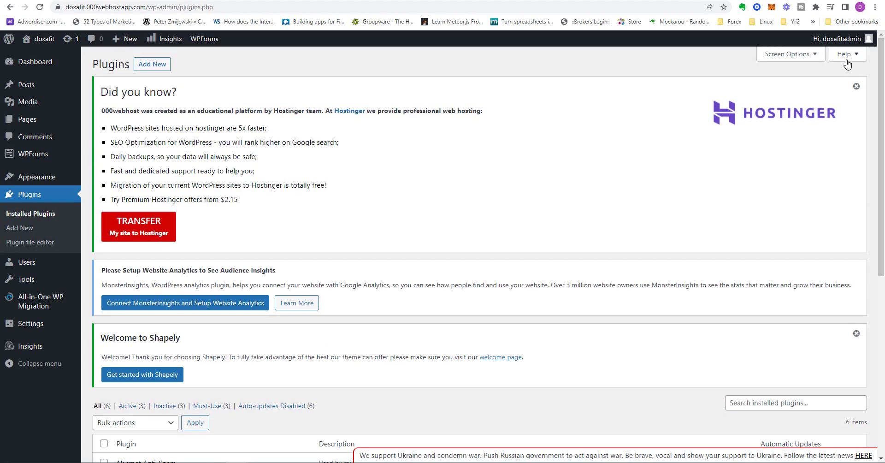
# Dismiss the Hostinger and Welcome to Shapely notices above the plugin list and review the installed plugins
pyautogui.click(858, 88)
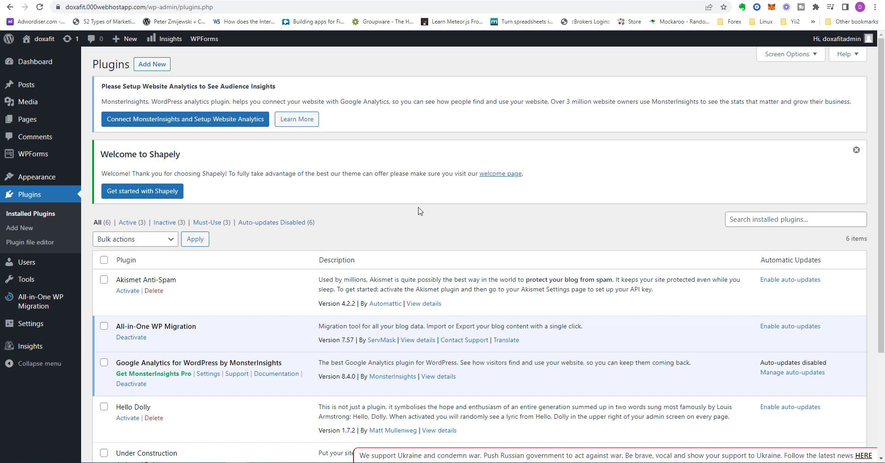
pyautogui.click(856, 151)
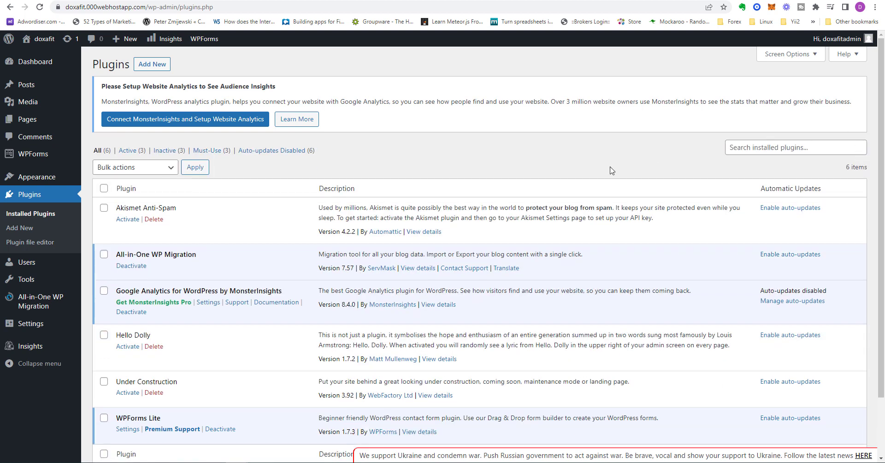
pyautogui.scroll(-3, 346, 319)
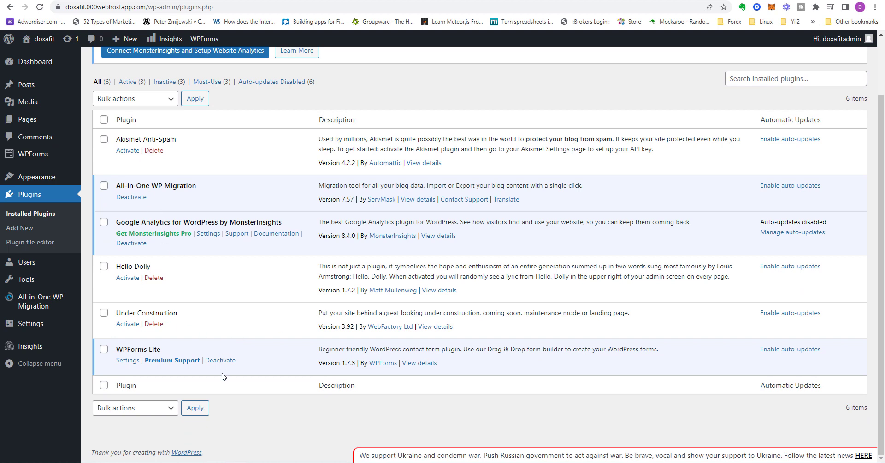
# Compare the wp-content folders in the file manager with the installed plugins listed in WordPress
pyautogui.click(276, 1)
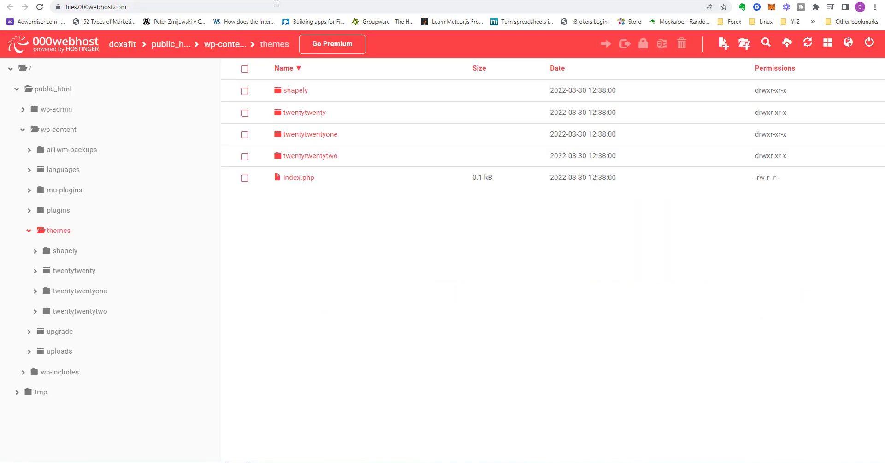
pyautogui.click(166, 1)
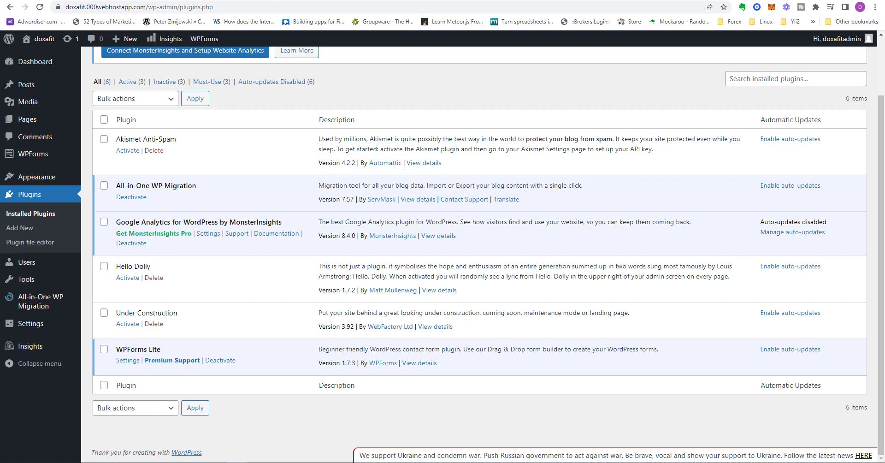
pyautogui.click(276, 1)
pyautogui.click(165, 1)
# Open the WordPress page for adding new plugins and look over the featured ones
pyautogui.scroll(2, 338, 222)
pyautogui.click(160, 70)
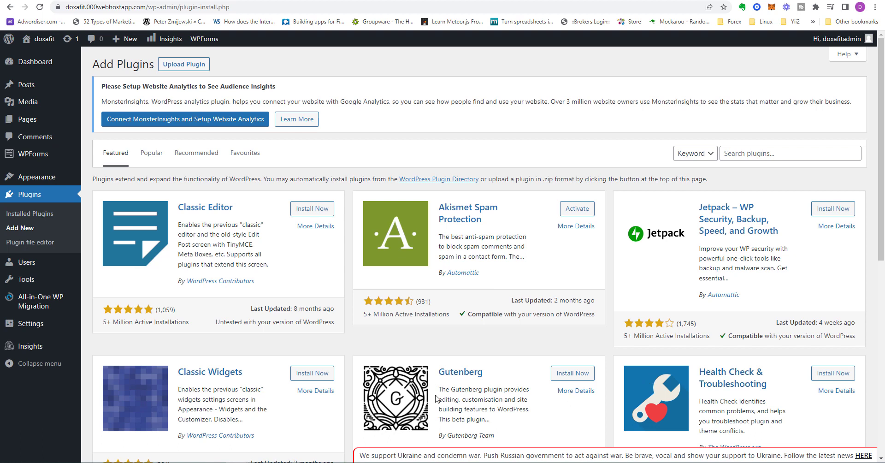
pyautogui.scroll(-2, 449, 392)
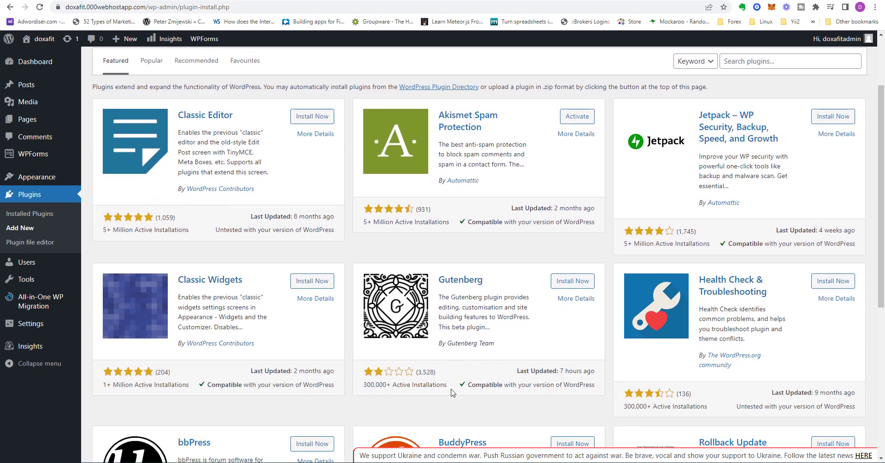
pyautogui.scroll(-1, 452, 393)
pyautogui.scroll(3, 451, 392)
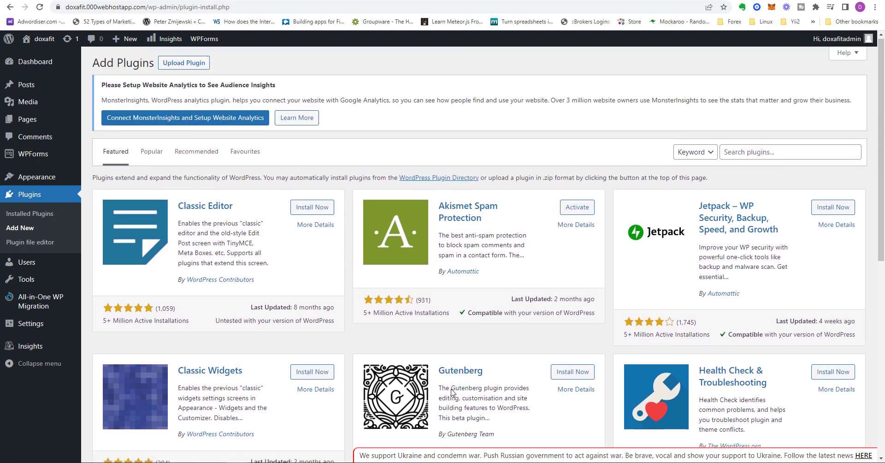
# Search the WordPress plugin directory for "backup" and look over the results
pyautogui.click(786, 154)
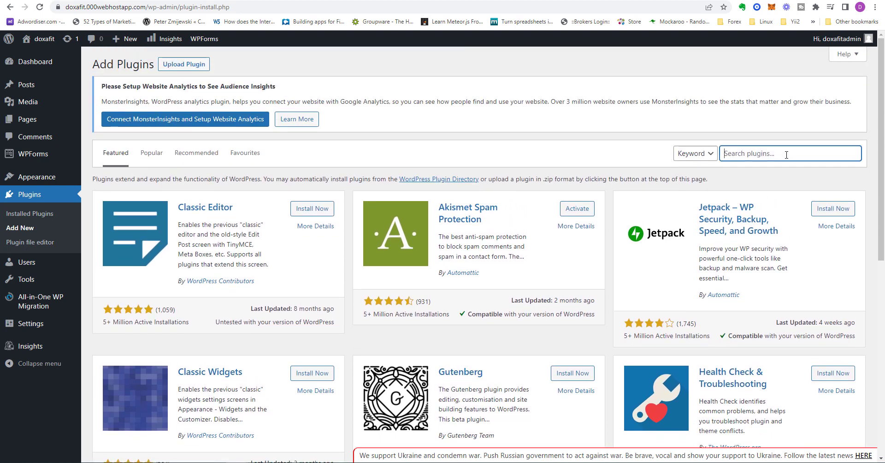
pyautogui.write('backup')
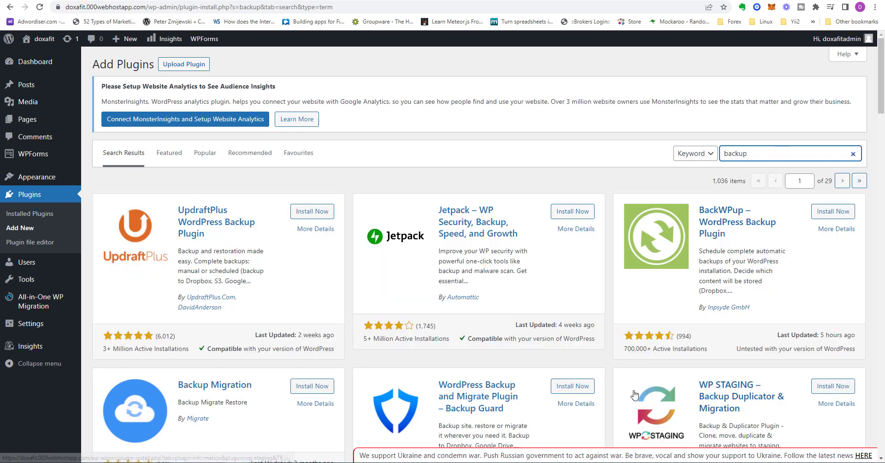
pyautogui.scroll(-1, 615, 382)
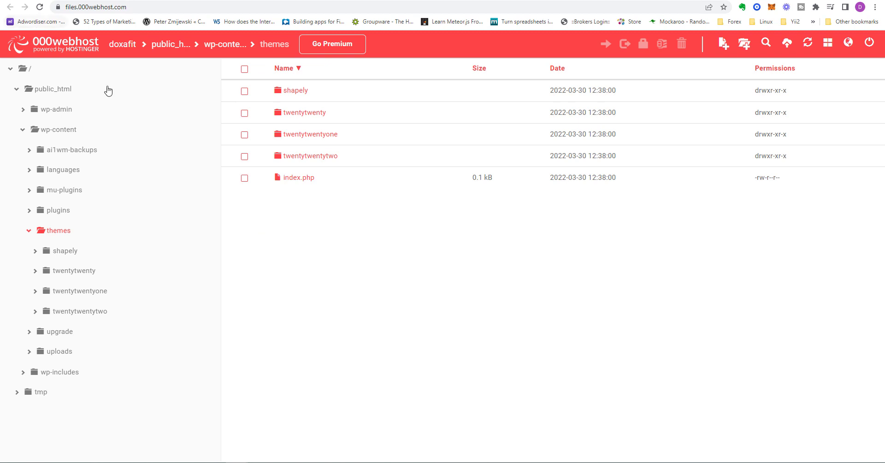
# Open the plugins folder under wp-content in the file manager, and return to the backup plugin search results in WordPress
pyautogui.click(58, 212)
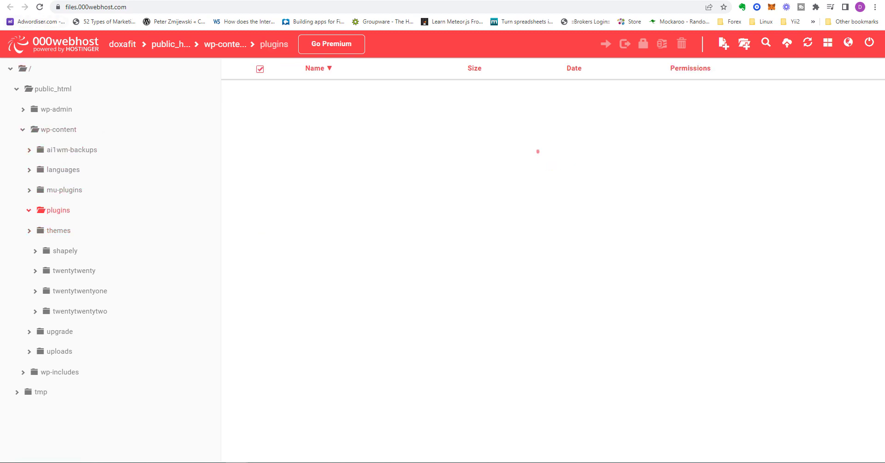
pyautogui.click(281, 0)
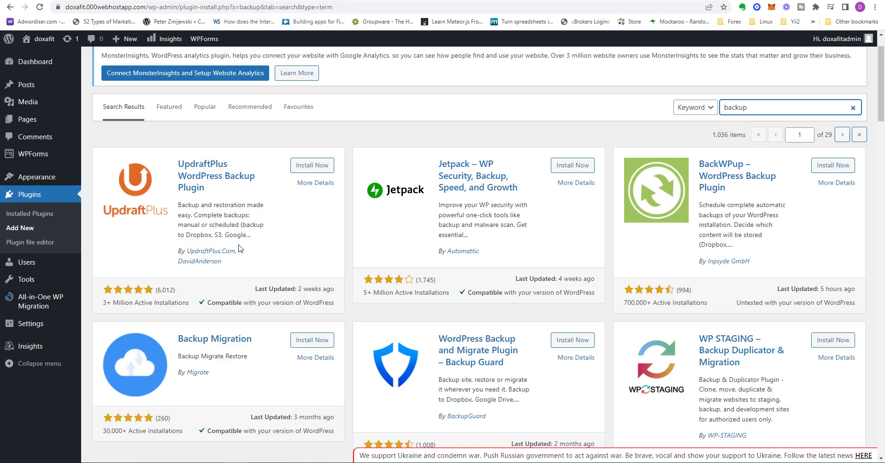
pyautogui.scroll(1, 652, 326)
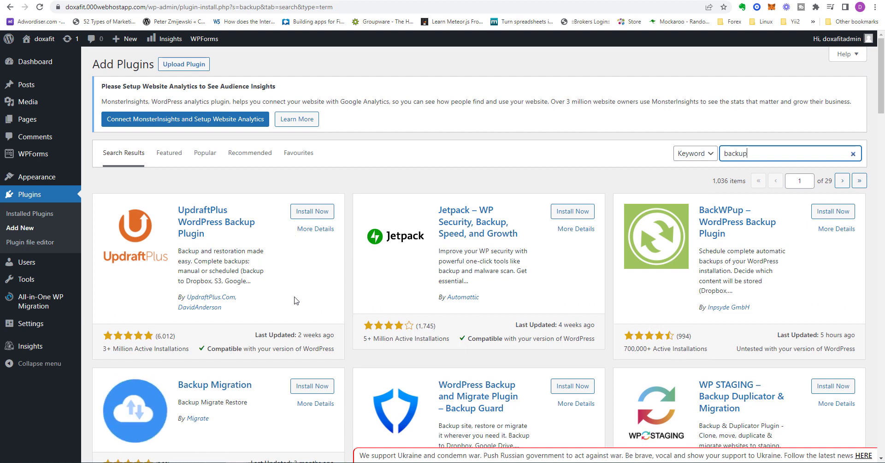
# Install and activate the UpdraftPlus WordPress Backup Plugin from the backup search results
pyautogui.click(312, 211)
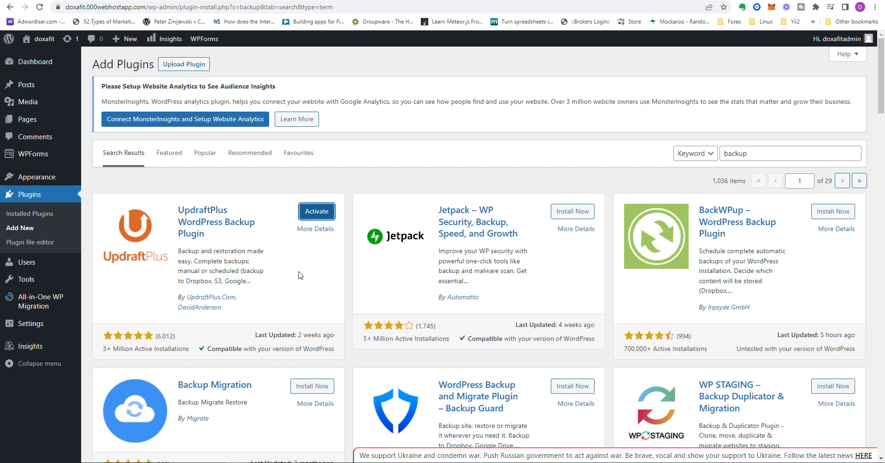
pyautogui.click(316, 213)
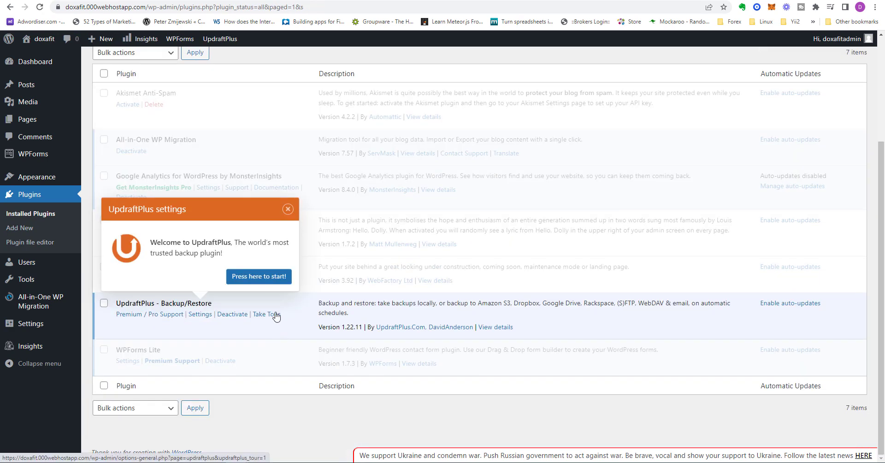
# Start the UpdraftPlus tour and go through its first backup, backup schedule, remote storage and More settings stages
pyautogui.click(261, 283)
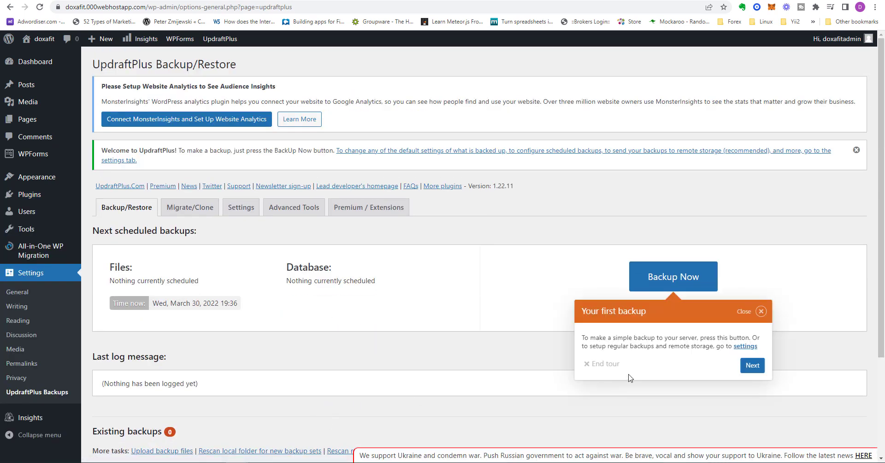
pyautogui.click(756, 372)
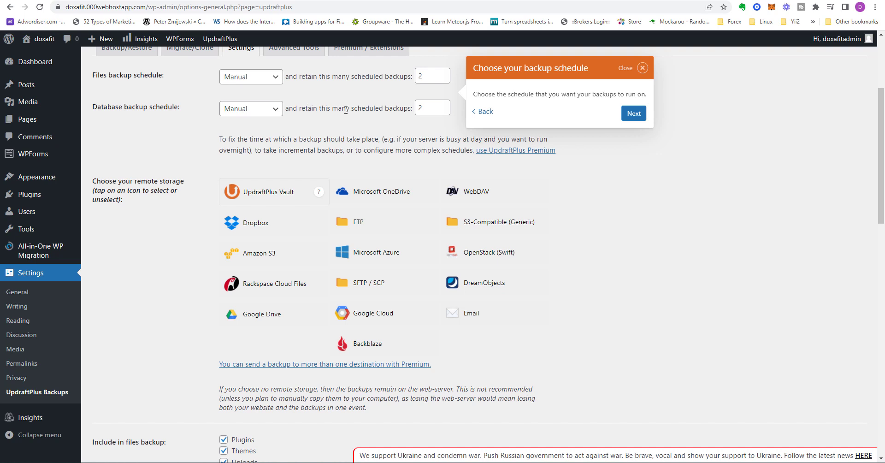
pyautogui.click(633, 116)
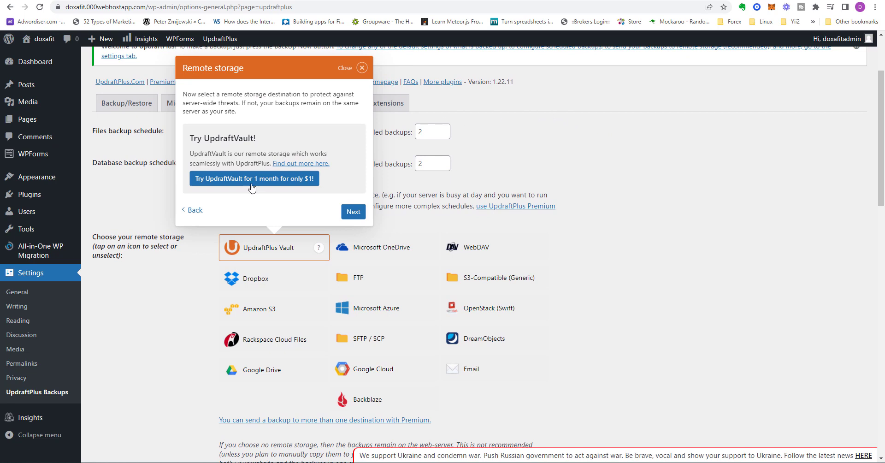
pyautogui.click(352, 211)
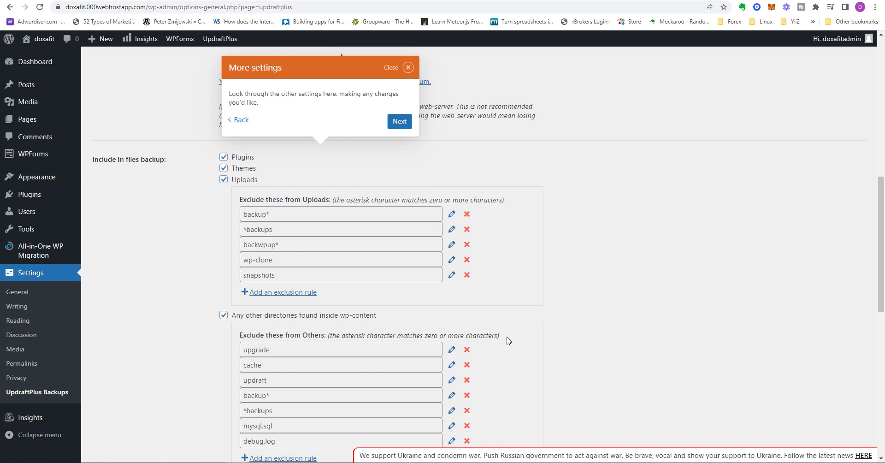
pyautogui.scroll(-4, 507, 337)
pyautogui.scroll(2, 505, 330)
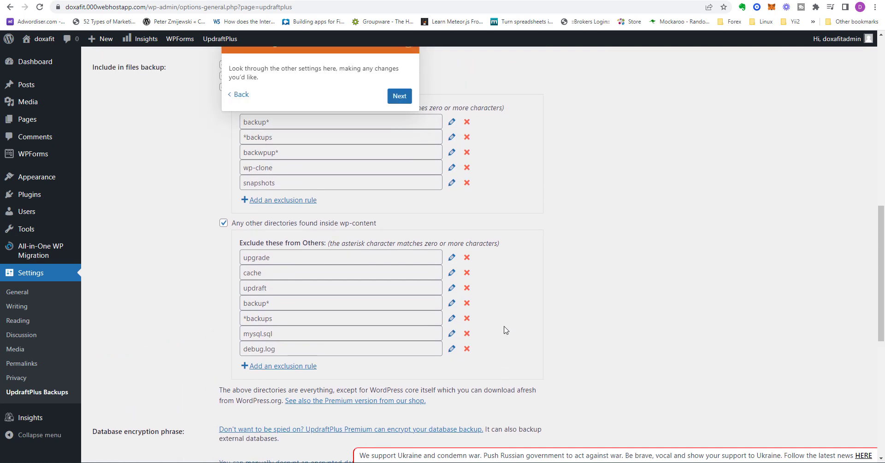
pyautogui.click(399, 96)
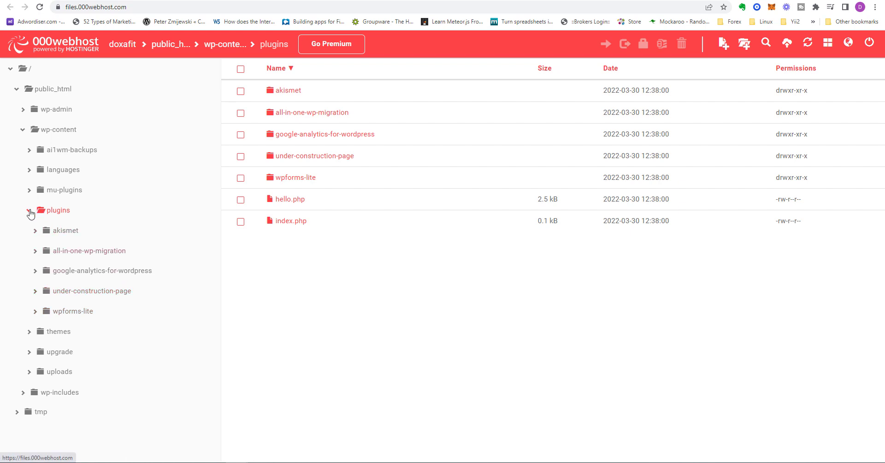
# Refresh the plugins folder in the 000webhost file manager, and open the themes folder under wp-content
pyautogui.click(30, 212)
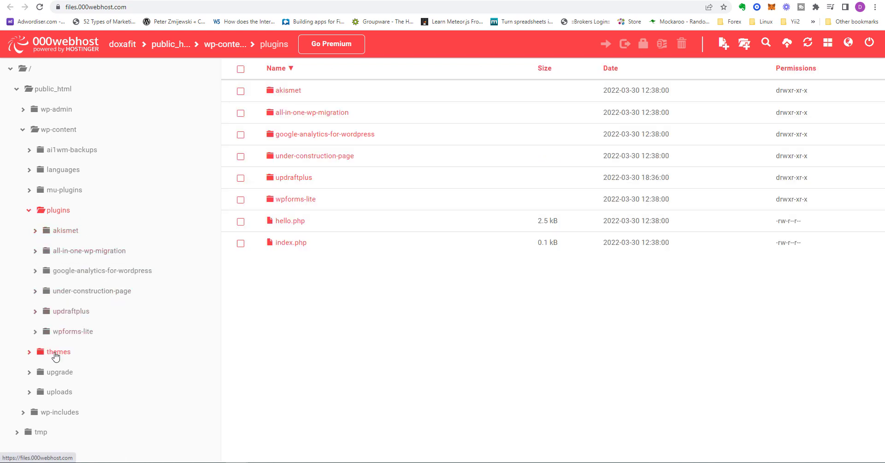
pyautogui.click(56, 354)
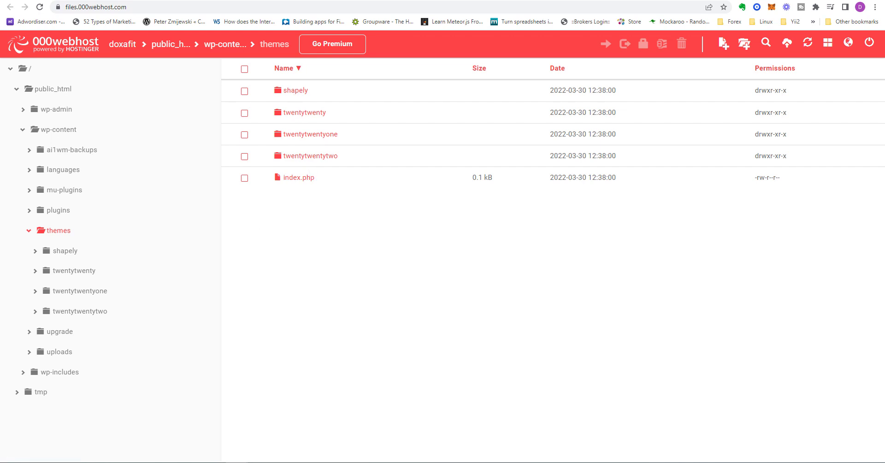
# Open the installed themes page in WordPress and compare it with the live site and the themes folder in the file manager
pyautogui.click(303, 1)
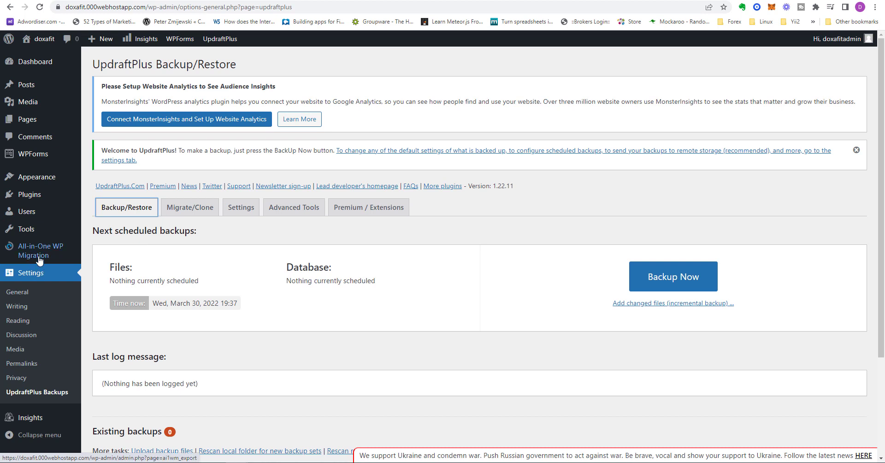
pyautogui.moveTo(38, 182)
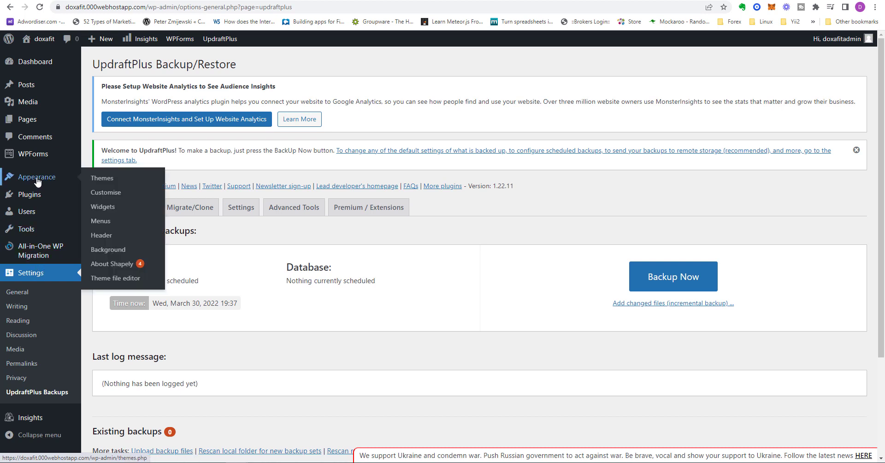
pyautogui.click(101, 179)
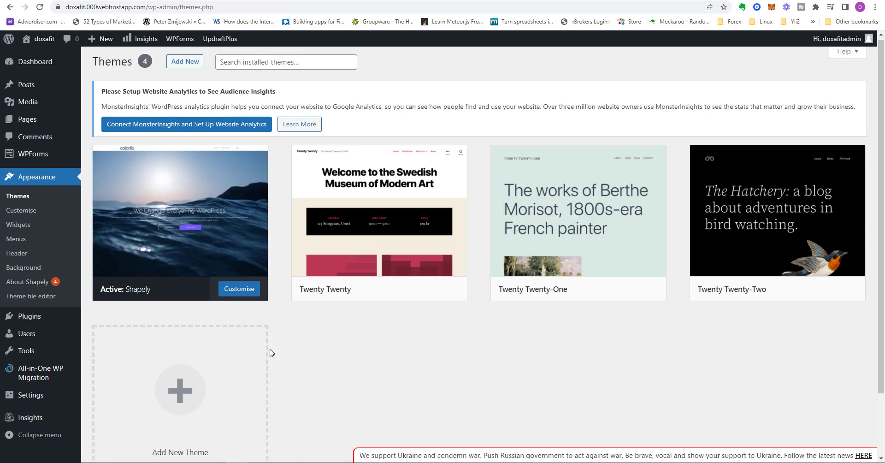
pyautogui.scroll(-1, 265, 341)
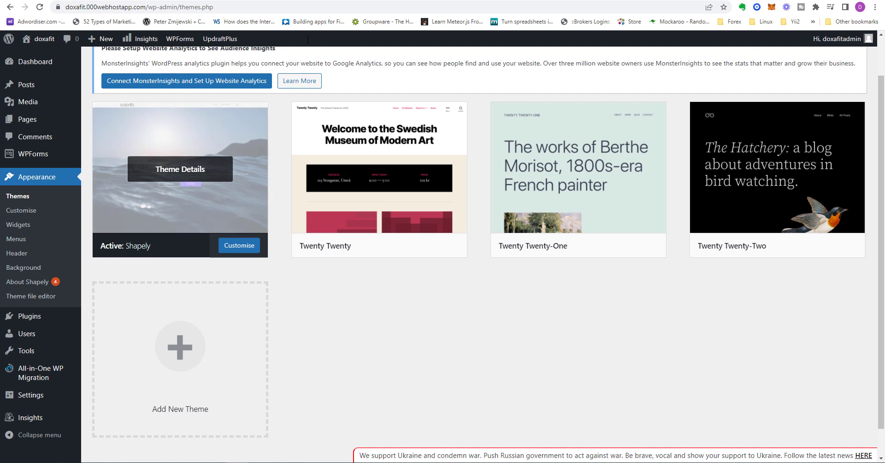
pyautogui.click(336, 1)
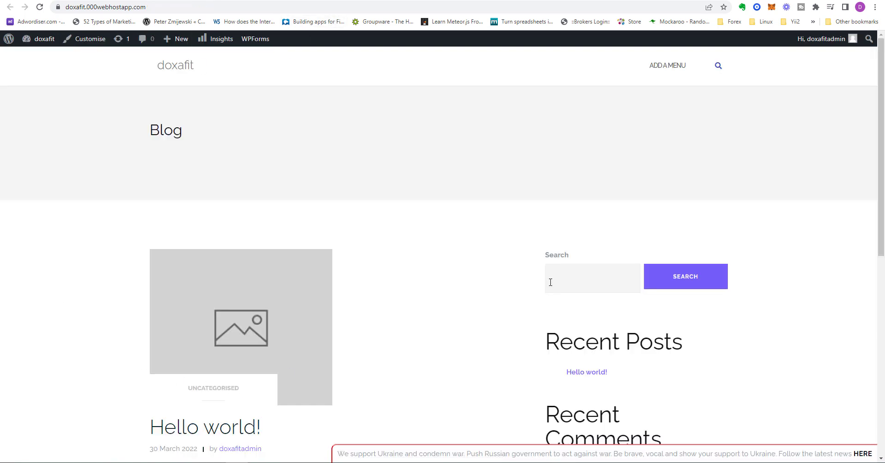
pyautogui.hotkey('ctrl', 'Tab')
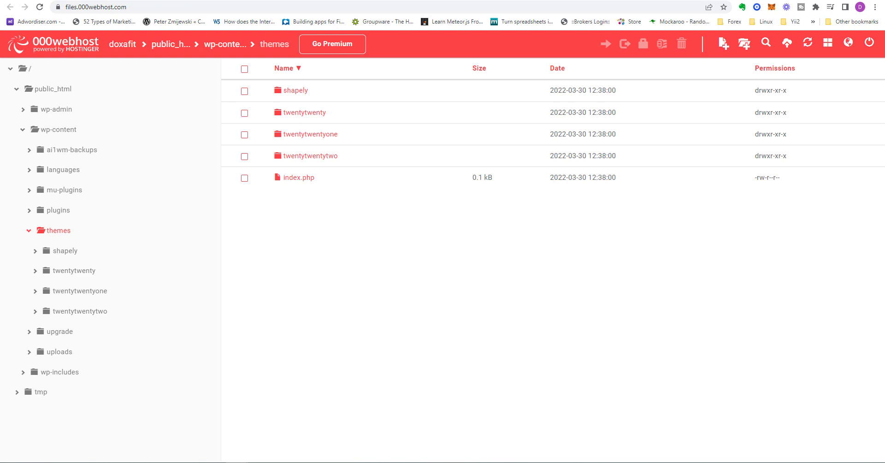
pyautogui.hotkey('ctrl', 'Tab')
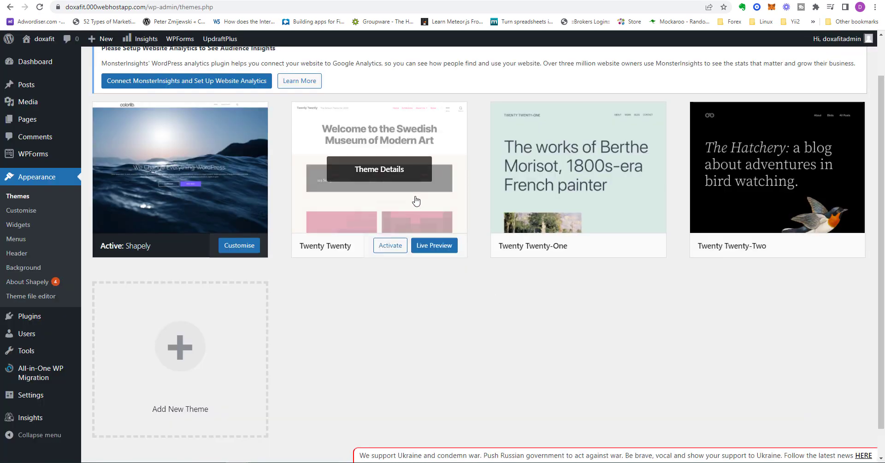
# Preview the Twenty Twenty theme in the customizer, look through its sample page, and activate it for the doxafit site
pyautogui.click(391, 246)
pyautogui.scroll(-3, 343, 318)
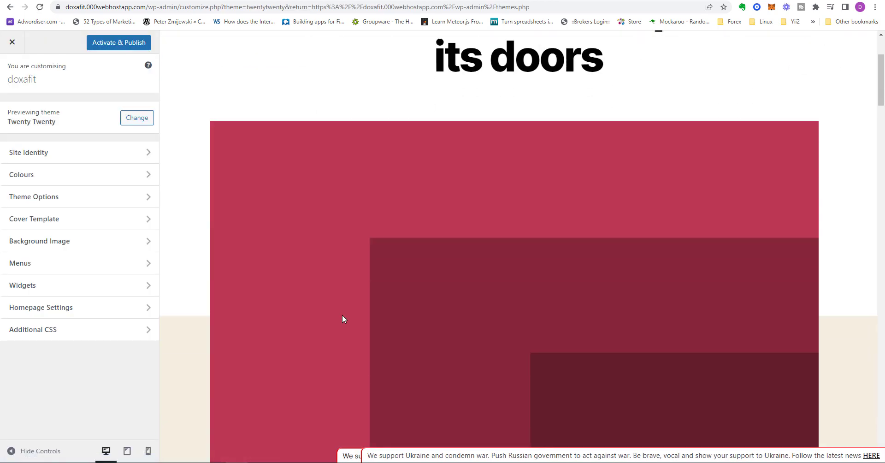
pyautogui.scroll(-4, 341, 315)
pyautogui.moveTo(883, 111); pyautogui.dragTo(878, 379)
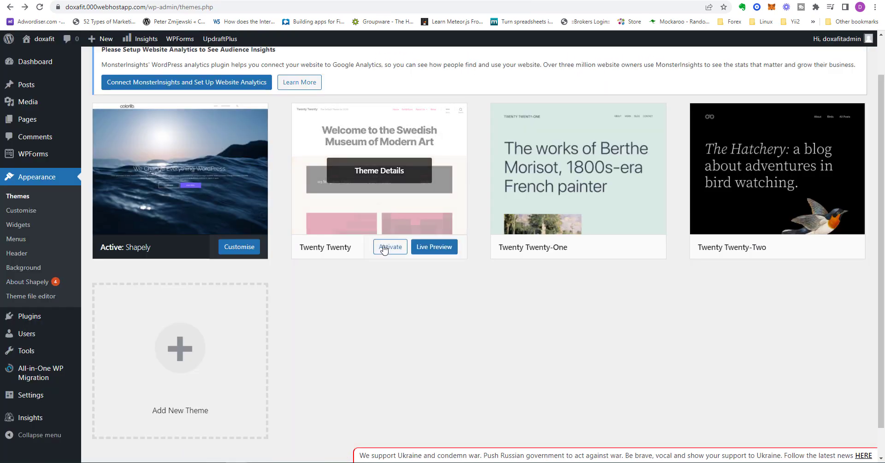
pyautogui.click(386, 251)
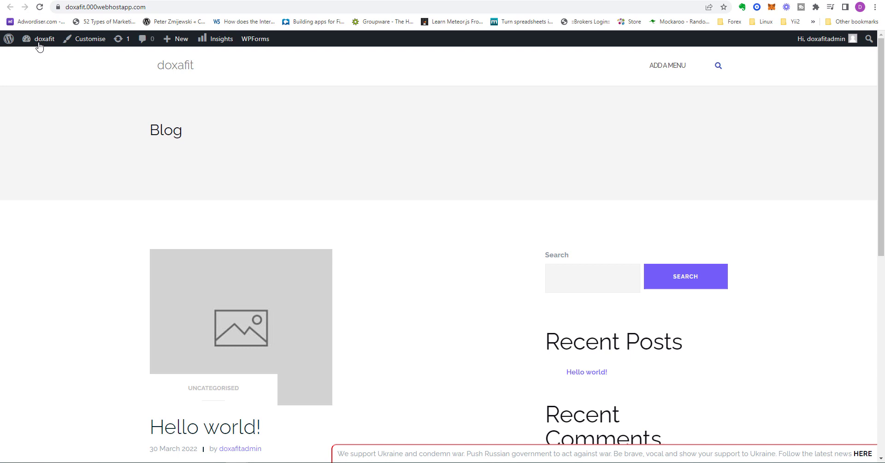
# Reload the live doxafit site, look over its home page in the new theme, and return to the WordPress themes page
pyautogui.click(39, 7)
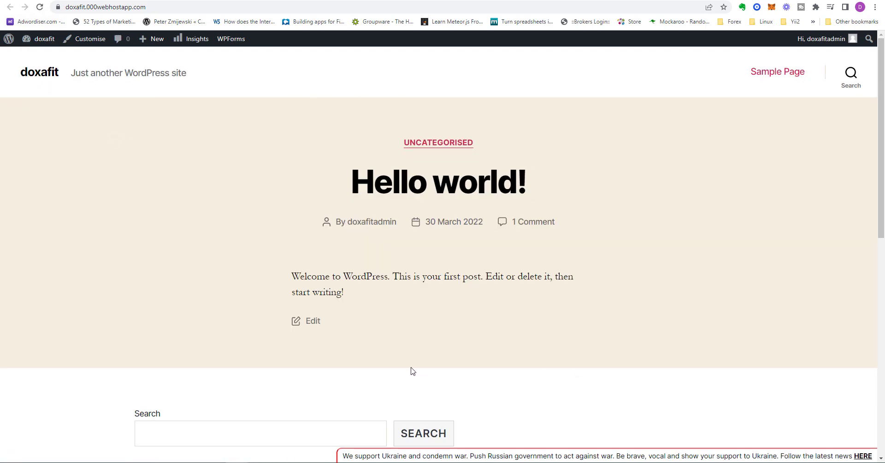
pyautogui.scroll(-9, 412, 371)
pyautogui.scroll(5, 404, 350)
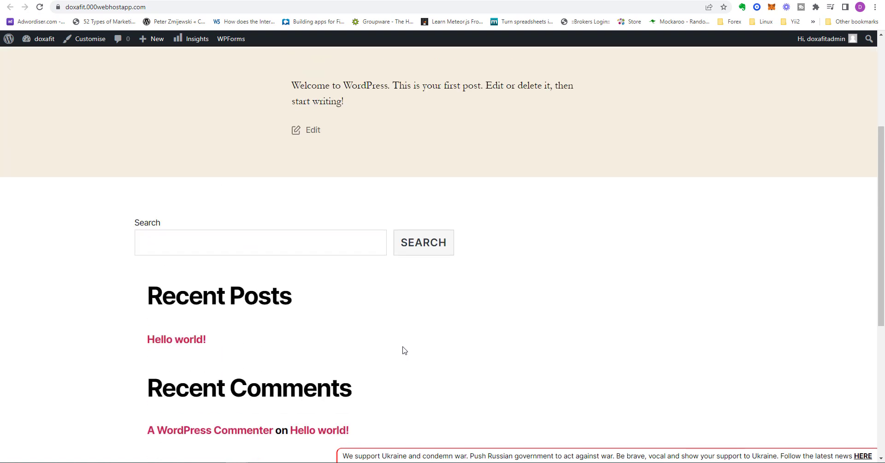
pyautogui.scroll(4, 404, 350)
pyautogui.click(334, 1)
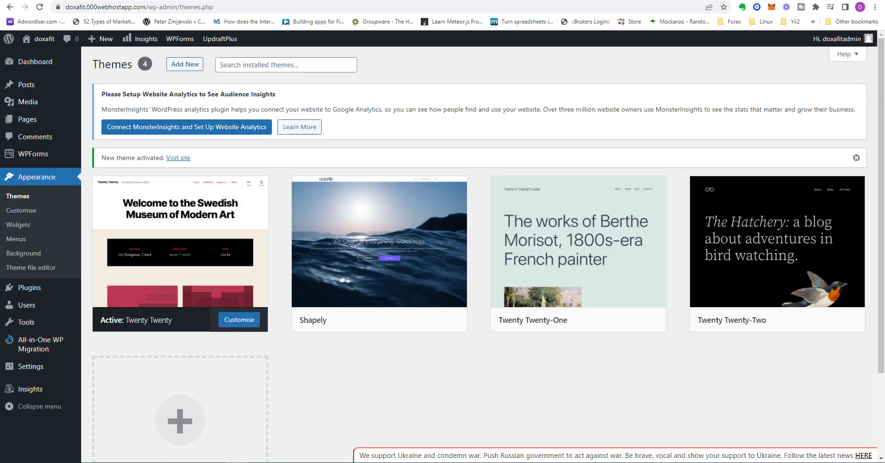
# Switch to the 000webhost site dashboard and look over the domain options in its Set Web Address tool
pyautogui.click(138, 0)
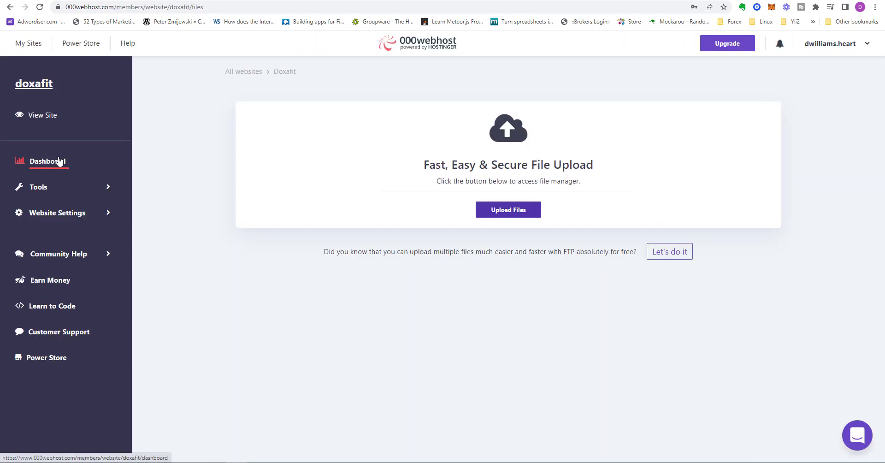
pyautogui.click(57, 189)
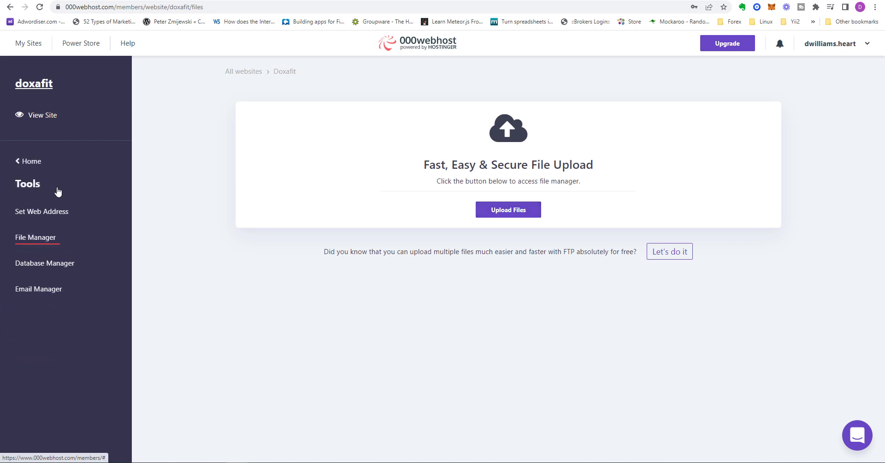
pyautogui.click(53, 212)
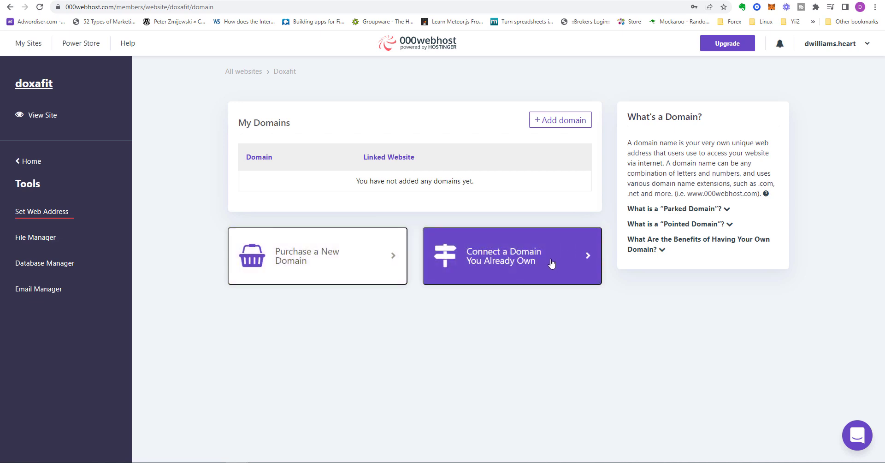
pyautogui.click(36, 239)
# Open the WordPress database in phpMyAdmin from the Database Manager, view its tables, and return to the 000webhost dashboard
pyautogui.click(36, 268)
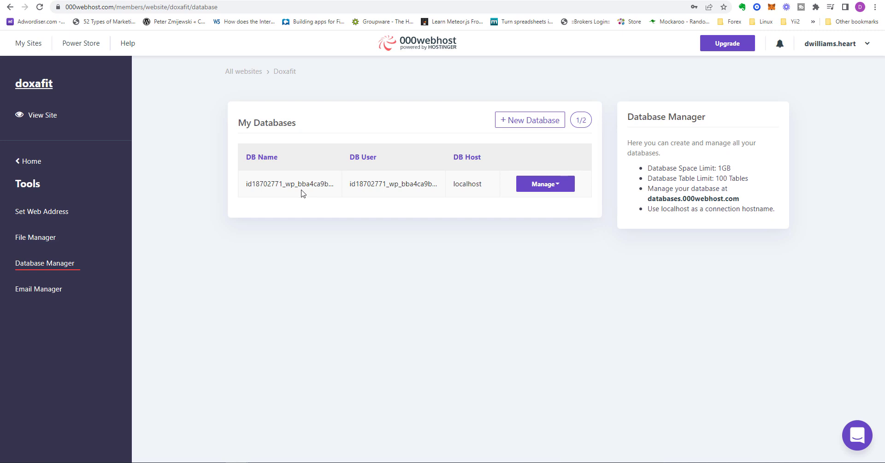
pyautogui.click(563, 186)
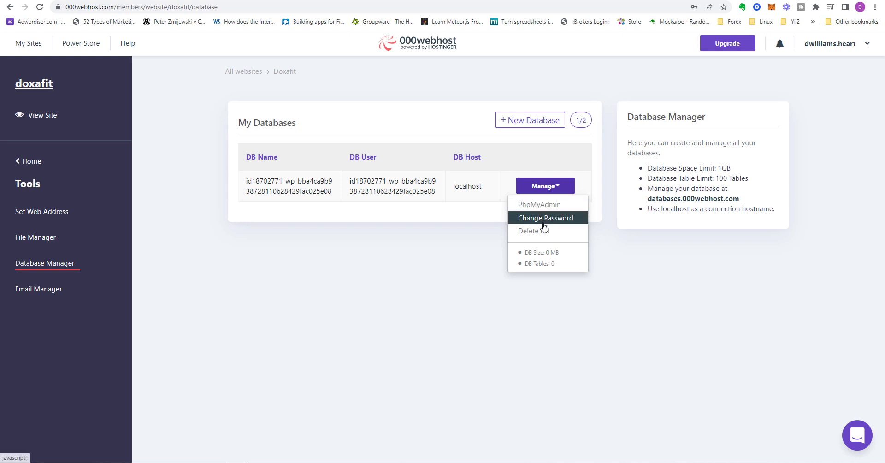
pyautogui.click(539, 208)
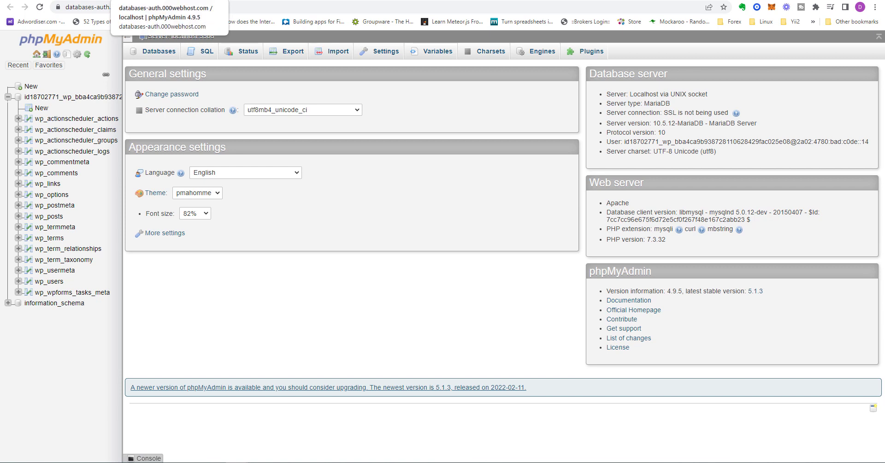
pyautogui.click(213, 1)
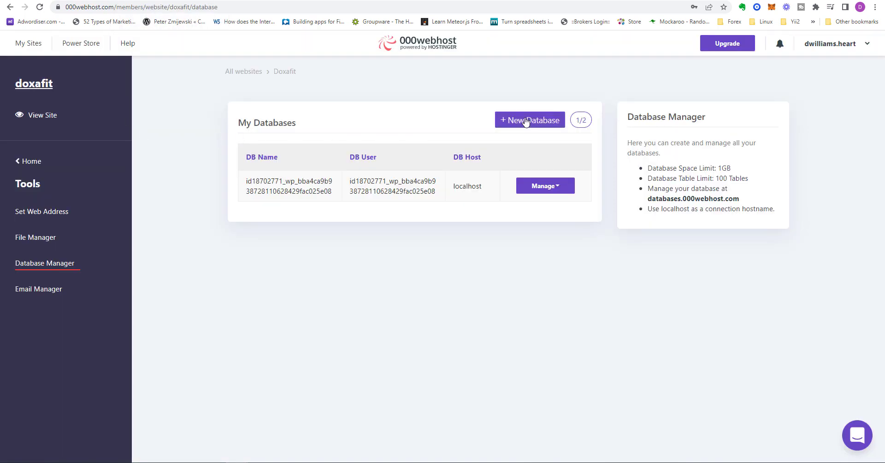
# Look over the Email Manager, and open the general website settings to examine the FTP, website name, password and PHP version options
pyautogui.click(48, 289)
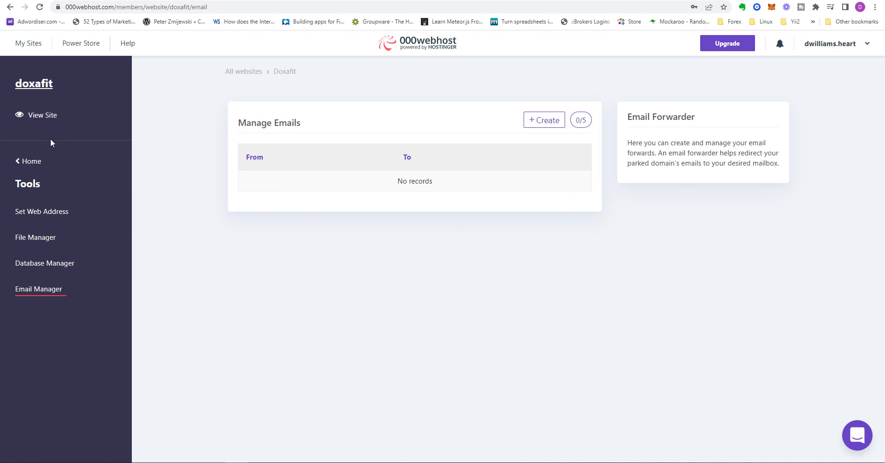
pyautogui.click(30, 161)
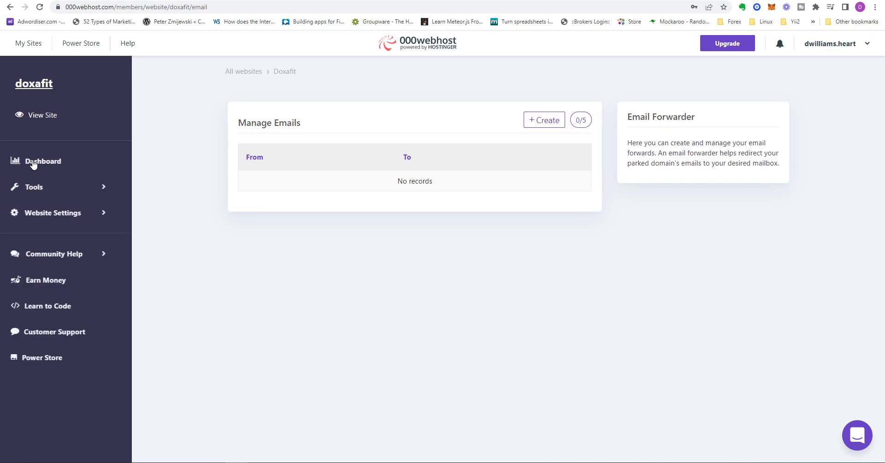
pyautogui.click(71, 215)
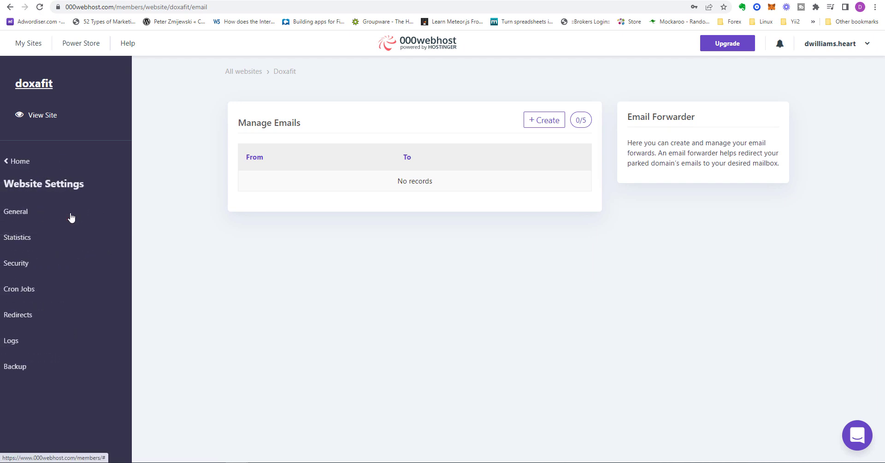
pyautogui.click(23, 215)
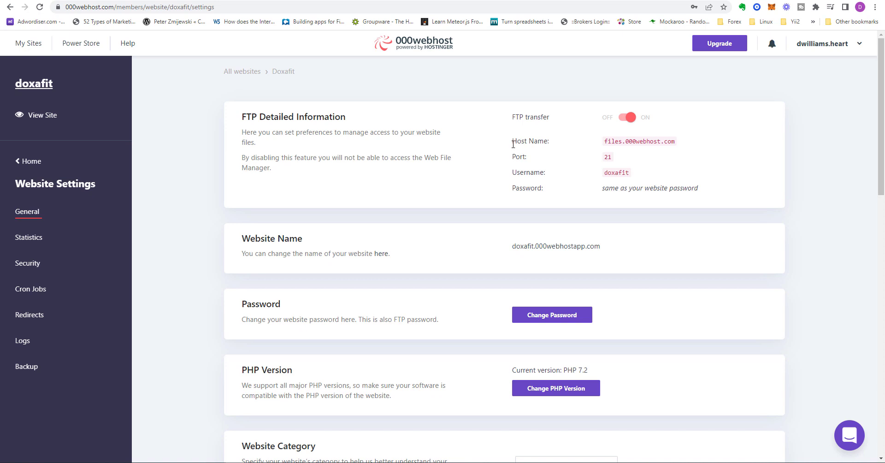
pyautogui.scroll(-3, 476, 209)
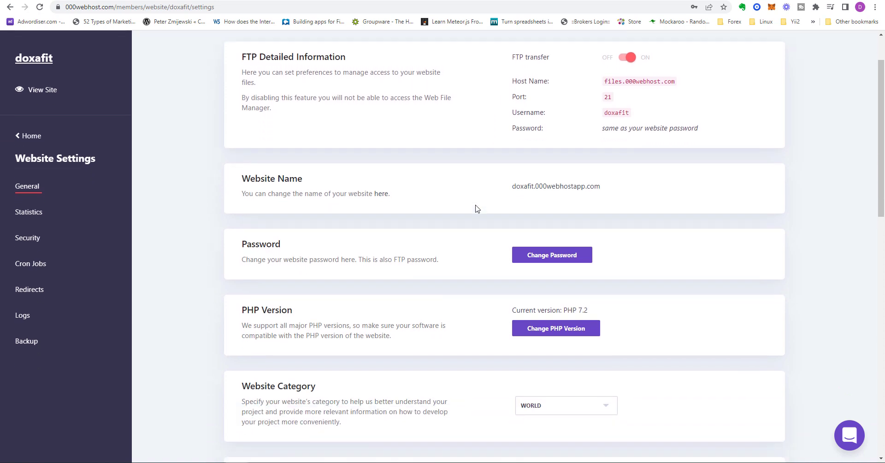
# Review the remaining general website settings, from website category and sendmail through the troubleshooting, reset and delete options
pyautogui.scroll(-4, 448, 317)
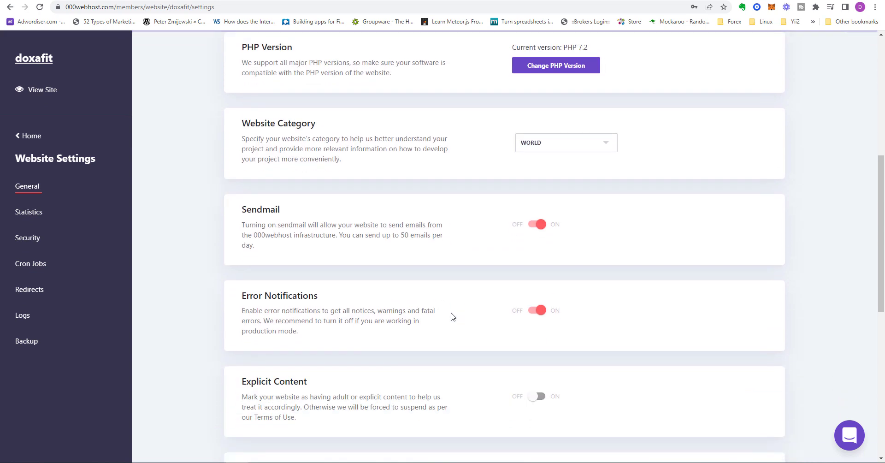
pyautogui.scroll(-4, 449, 341)
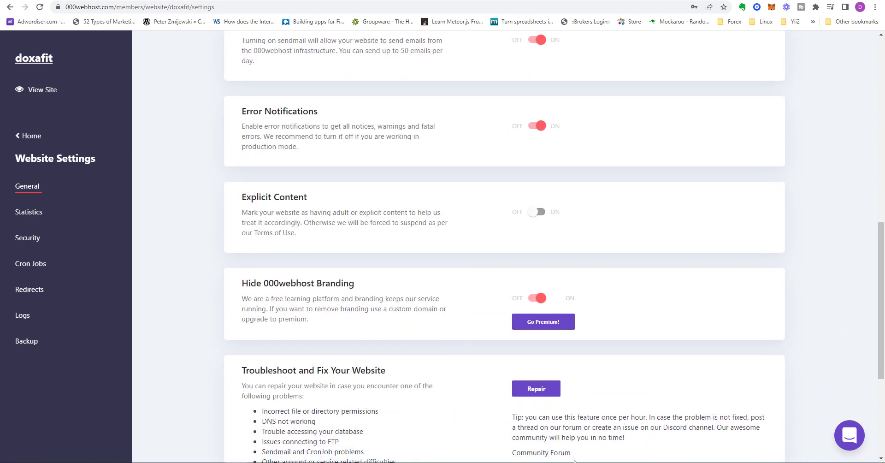
pyautogui.scroll(-4, 442, 398)
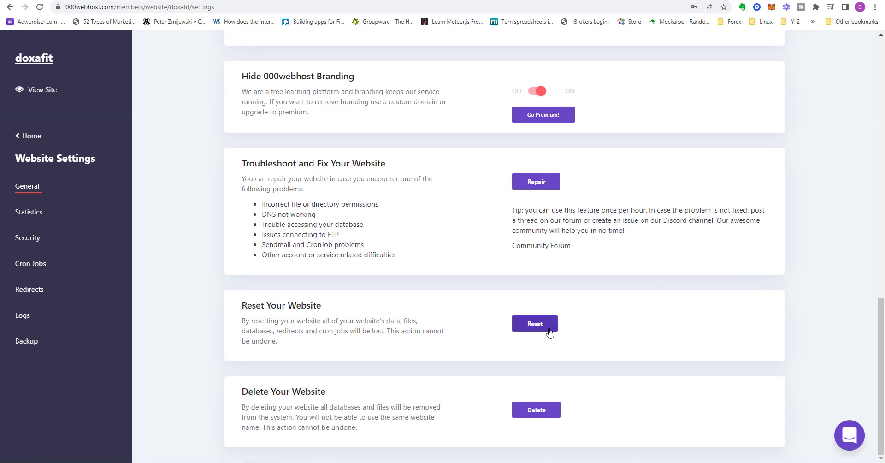
# Open the website statistics, check the disk space usage, and show all statistics to review the bandwidth, response, request time and email charts
pyautogui.click(30, 213)
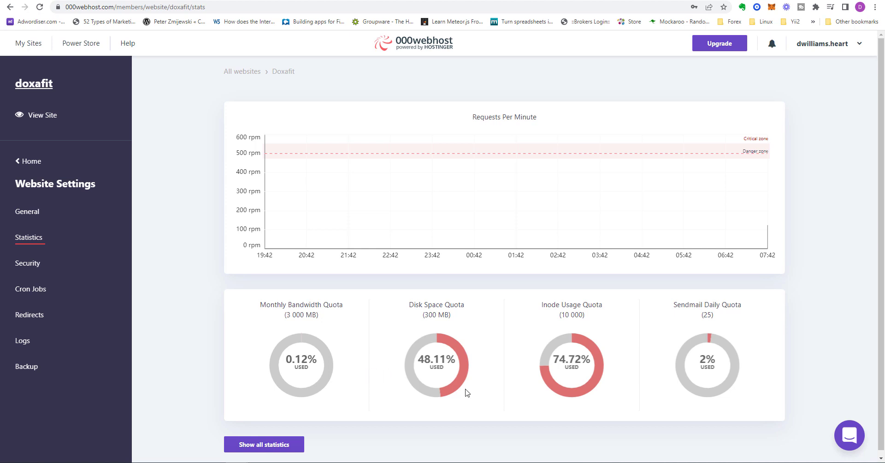
pyautogui.moveTo(465, 391)
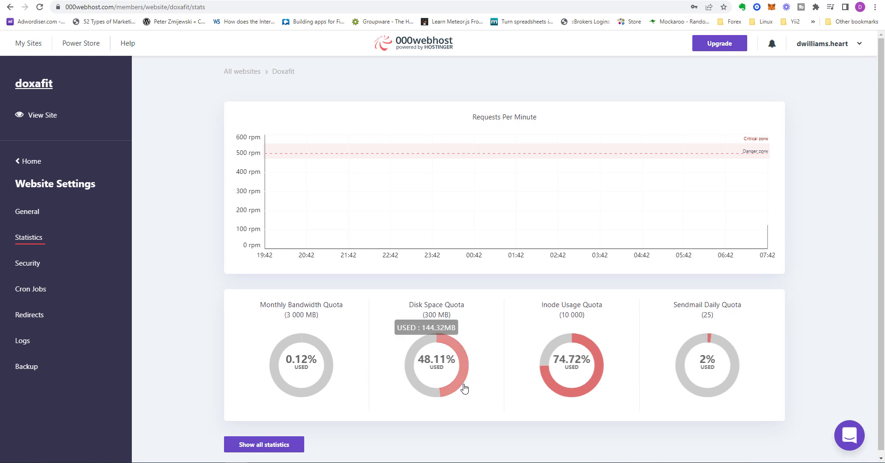
pyautogui.scroll(-1, 465, 386)
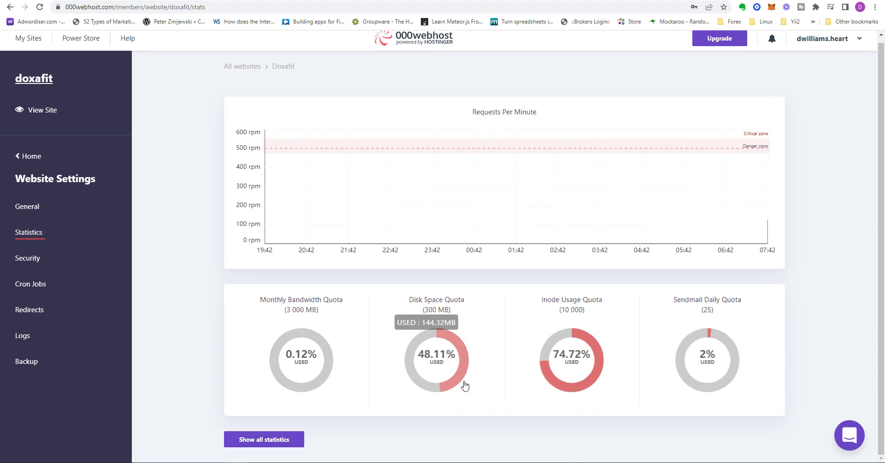
pyautogui.click(271, 439)
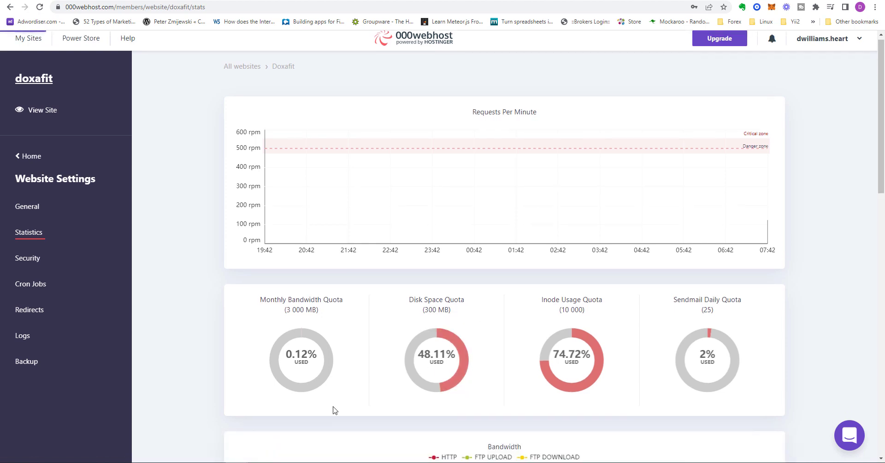
pyautogui.scroll(-6, 410, 372)
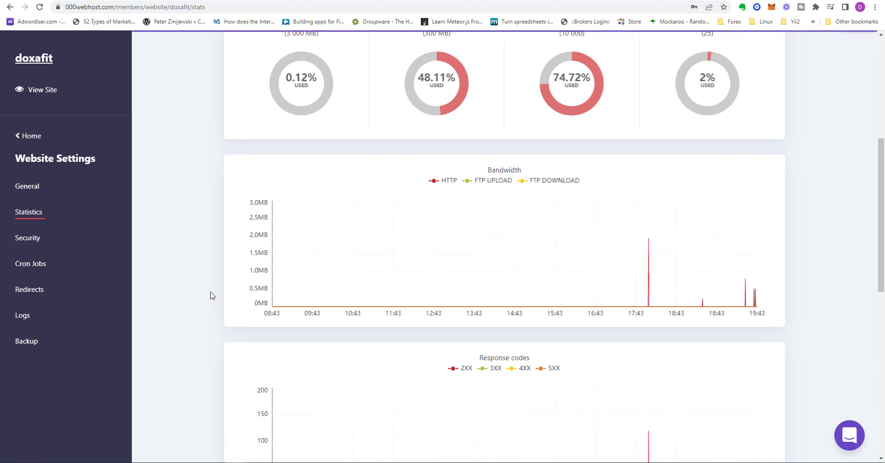
pyautogui.scroll(-4, 211, 295)
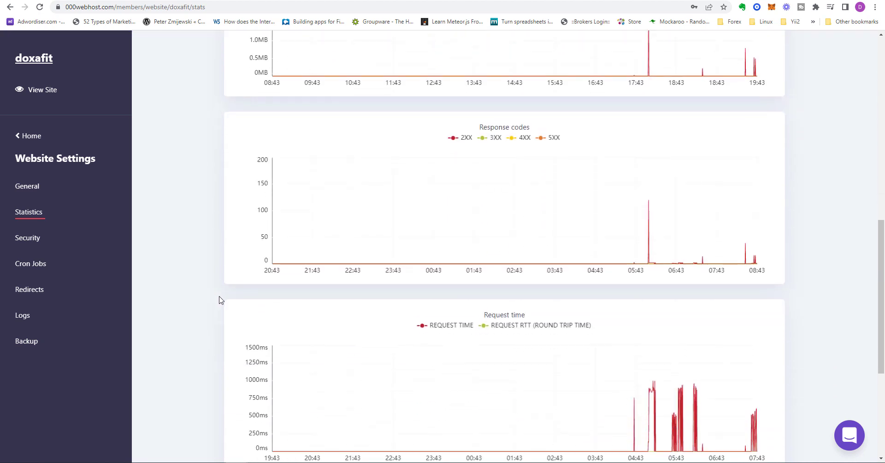
pyautogui.scroll(-5, 231, 302)
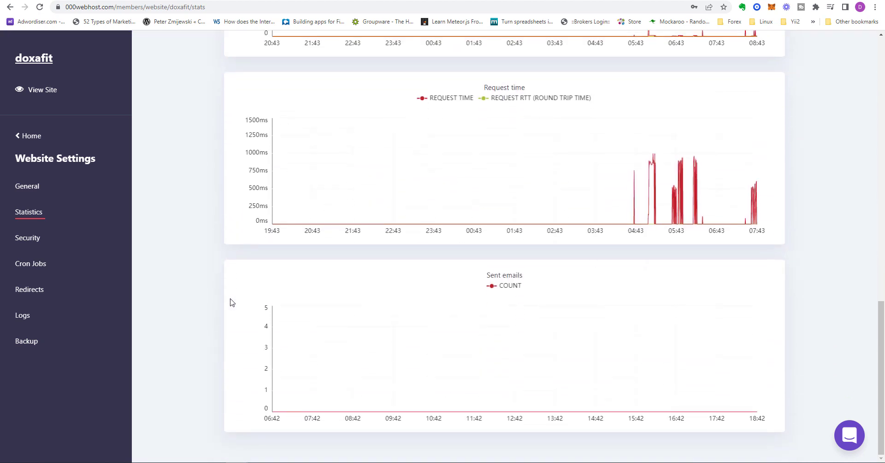
# Look through the website's Security, Cron Jobs, Redirects and Logs settings pages
pyautogui.click(36, 239)
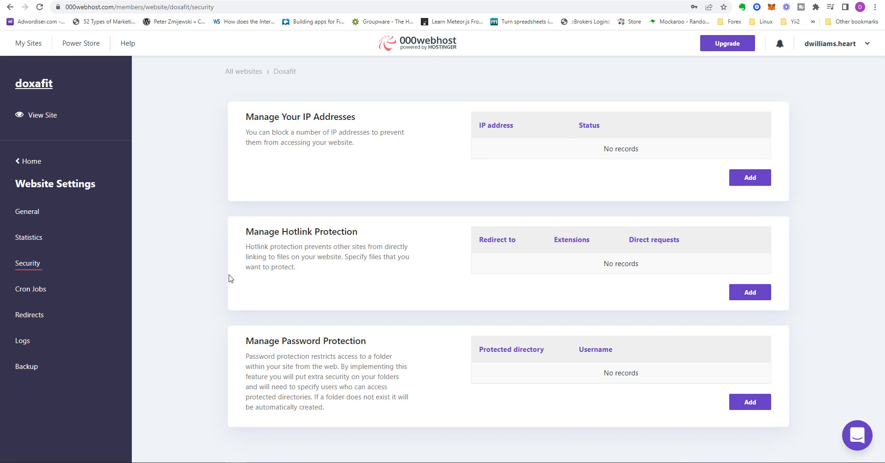
pyautogui.click(38, 286)
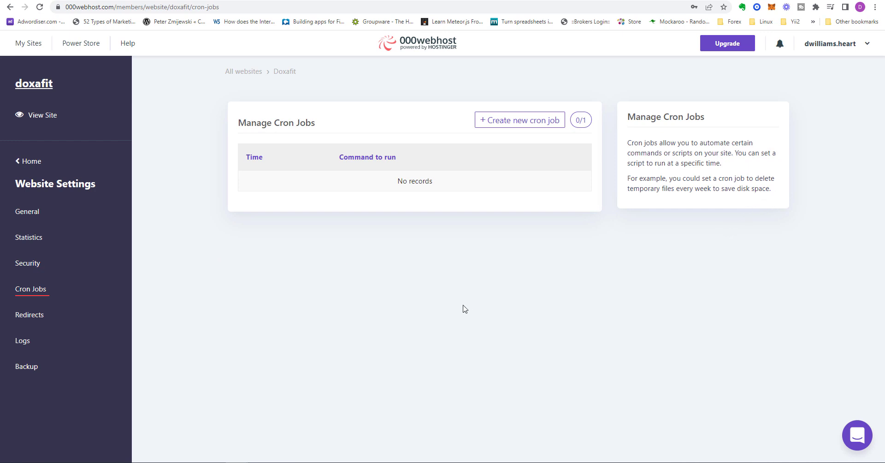
pyautogui.click(31, 316)
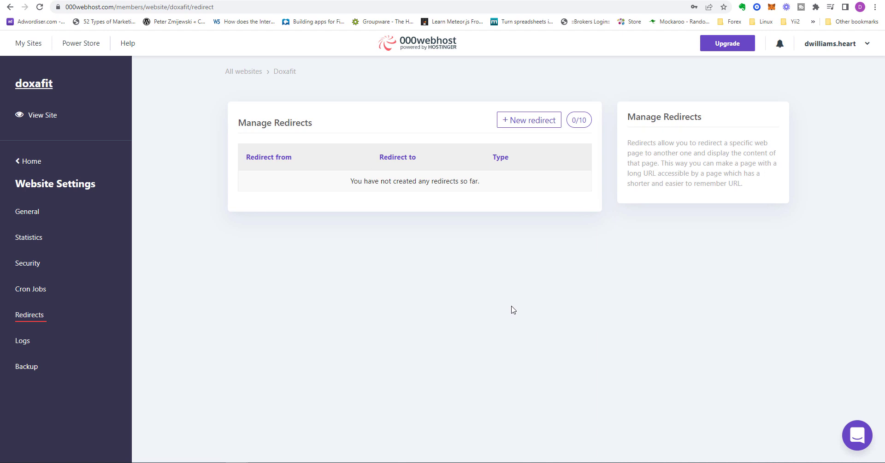
pyautogui.click(28, 344)
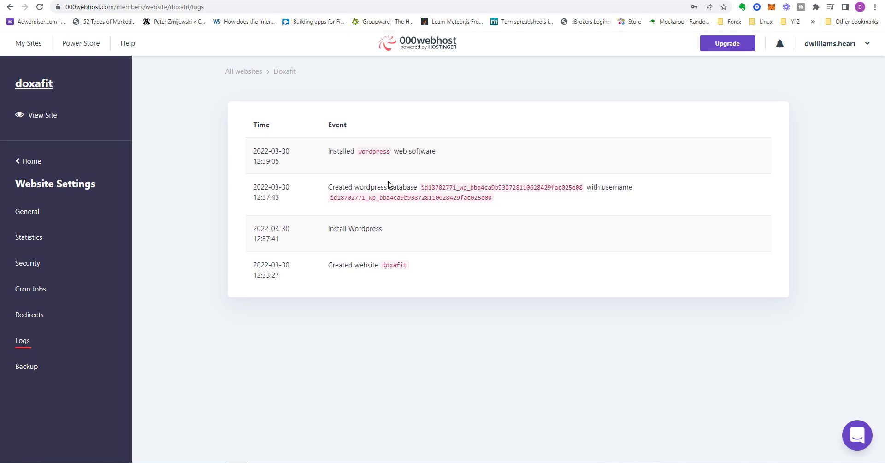
# Open the Backup setting, examine the hosting upgrade plans and feature comparison, and return to the main site menu
pyautogui.click(21, 368)
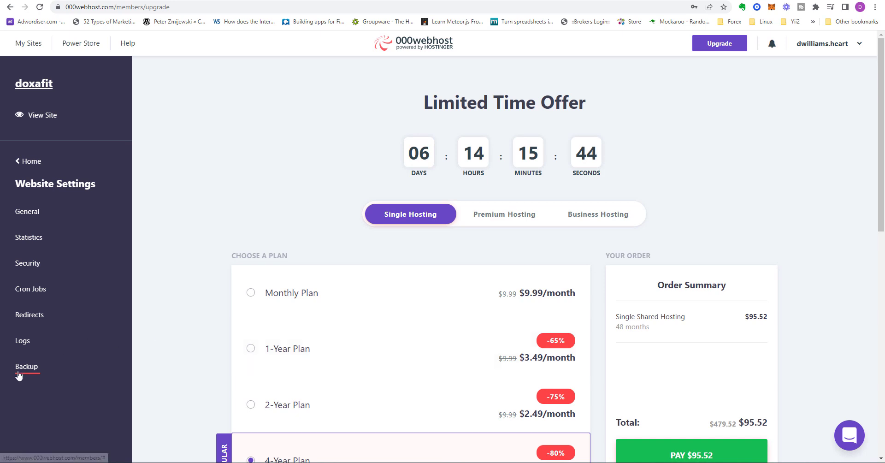
pyautogui.scroll(-1, 199, 366)
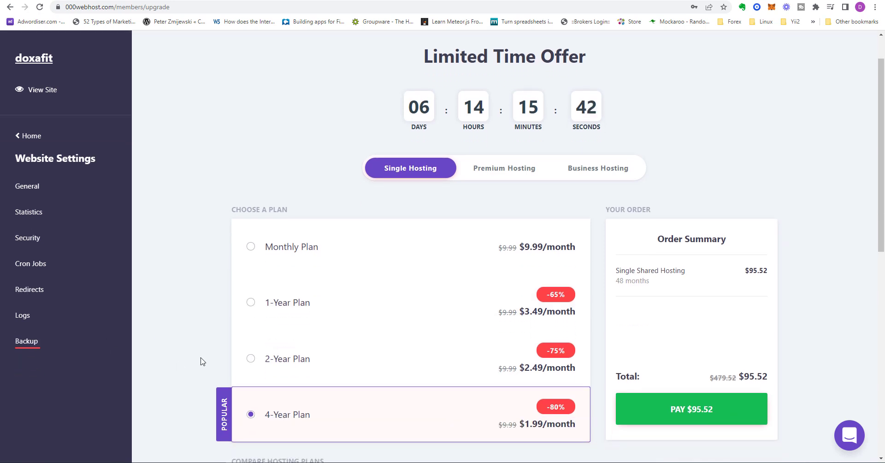
pyautogui.scroll(-2, 200, 364)
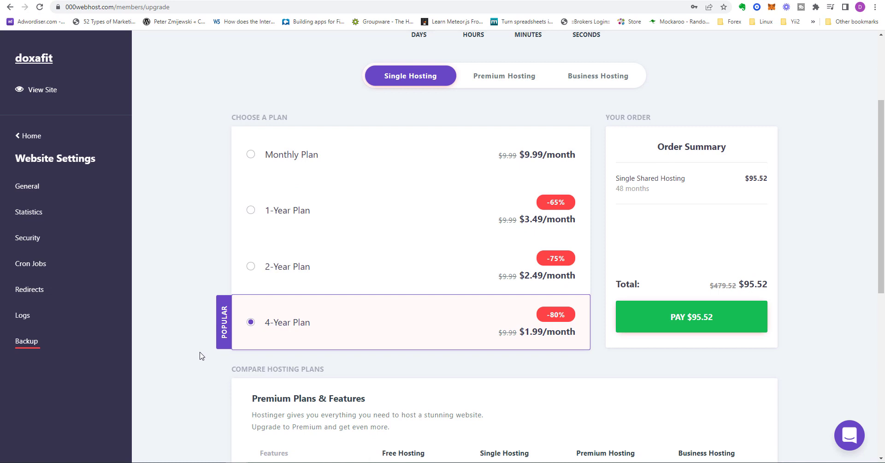
pyautogui.scroll(-7, 200, 355)
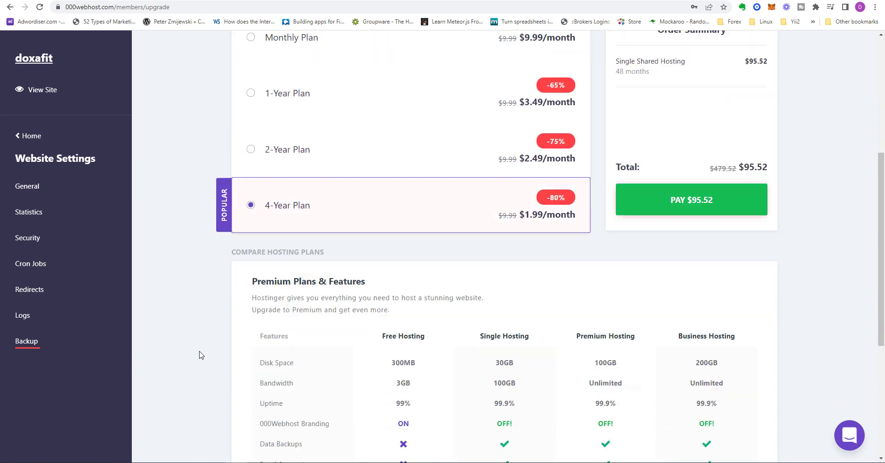
pyautogui.scroll(-1, 199, 354)
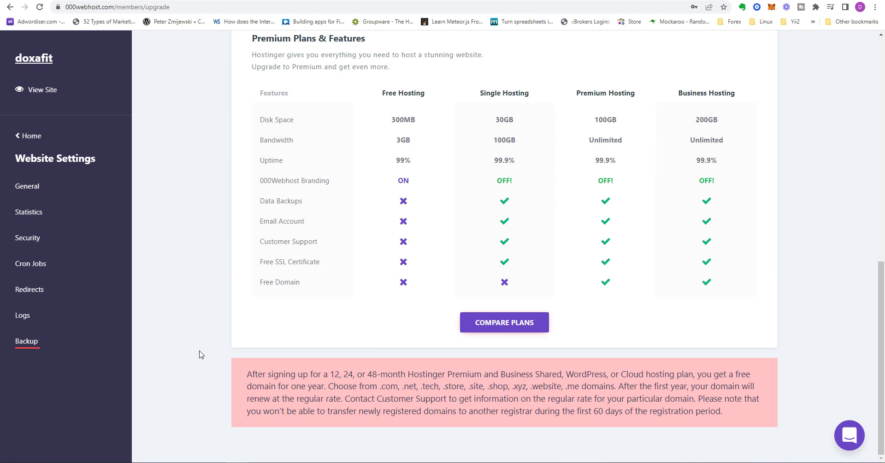
pyautogui.scroll(10, 200, 354)
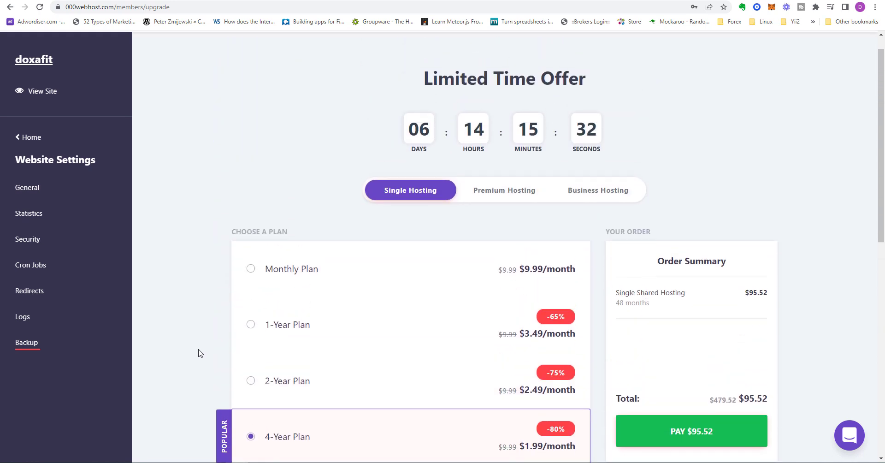
pyautogui.scroll(1, 198, 349)
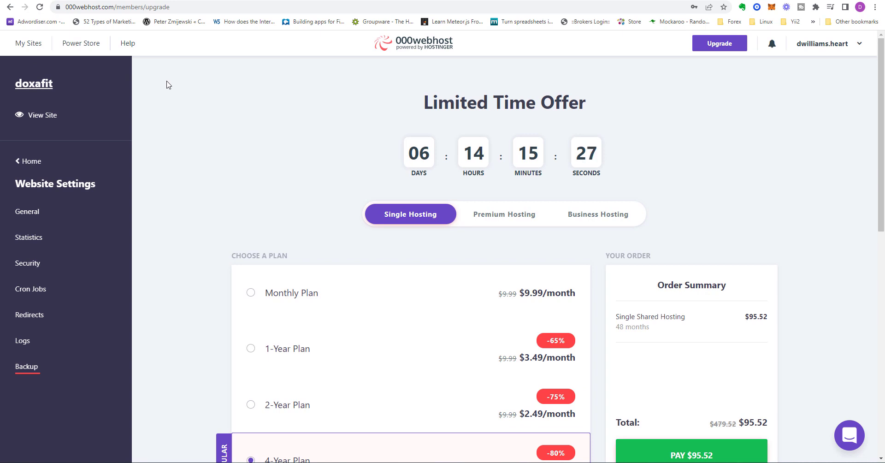
pyautogui.click(30, 161)
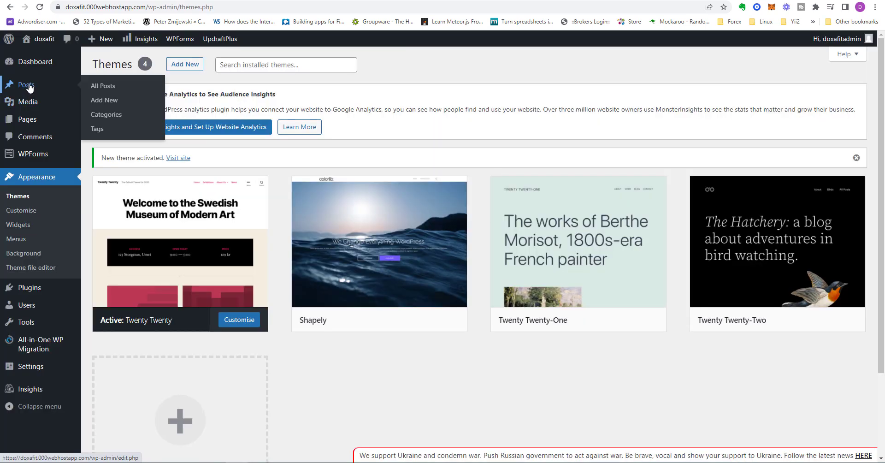
# Switch to the WordPress admin, list all posts, and view the live Hello world! post in a new tab
pyautogui.click(29, 87)
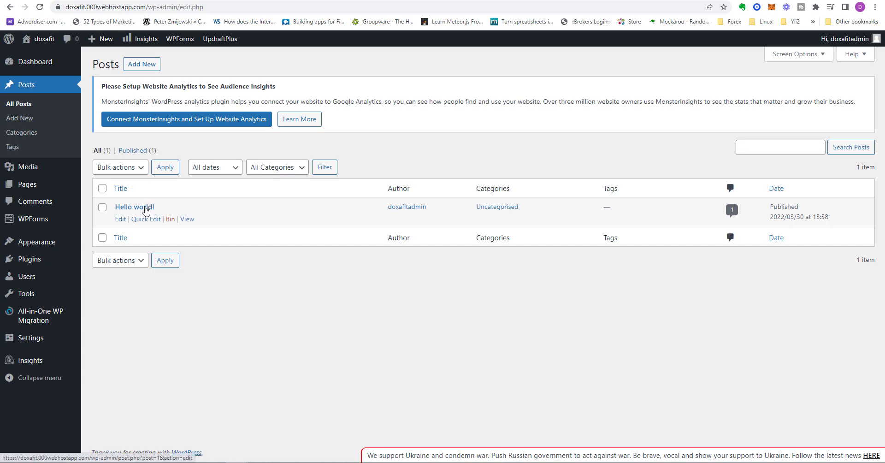
pyautogui.rightClick(187, 219)
pyautogui.click(213, 228)
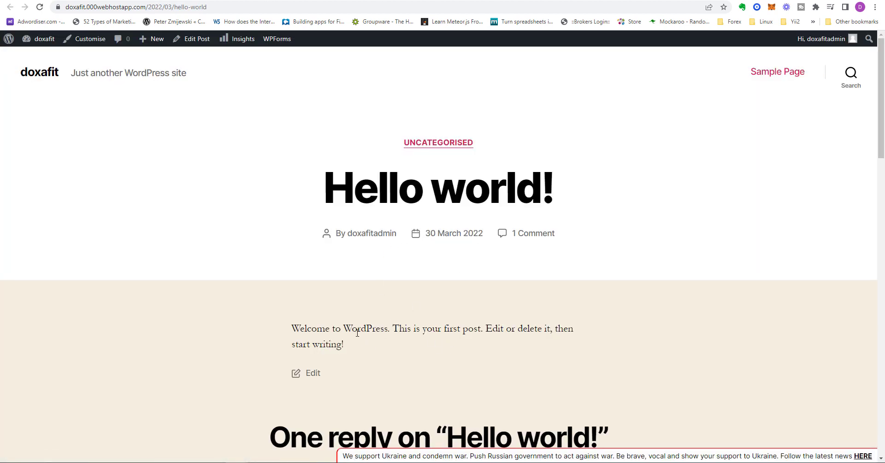
# In a new browser tab, search Google for "lorem ipsum generator" and open the lipsum.com website
pyautogui.click(458, 0)
pyautogui.write('loren')
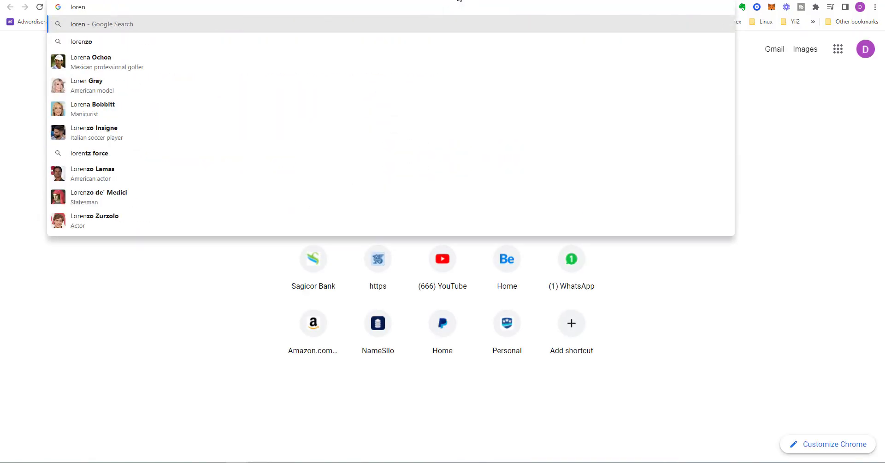
pyautogui.write(' i')
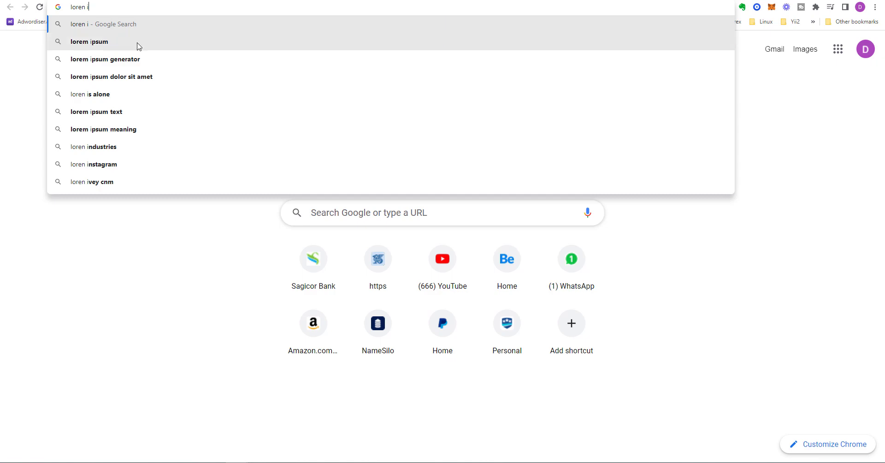
pyautogui.click(138, 59)
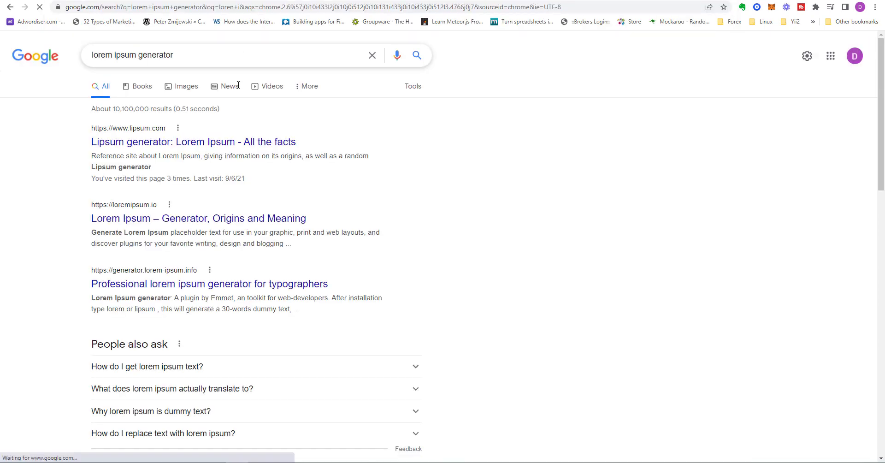
pyautogui.click(238, 144)
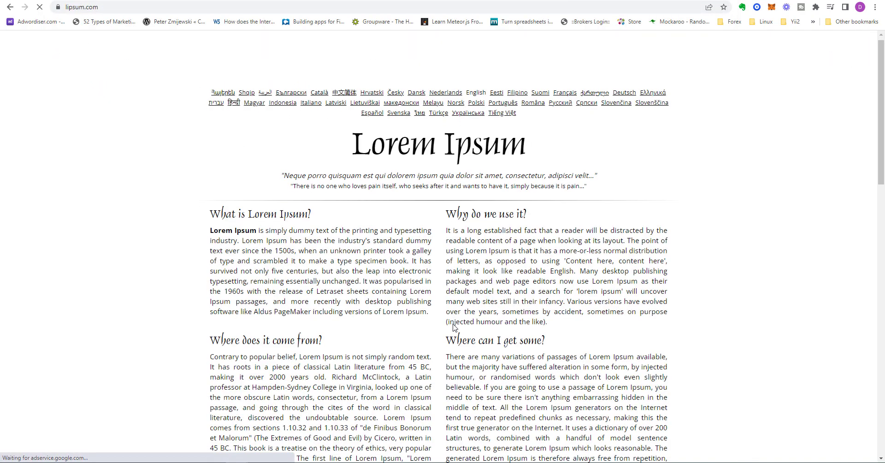
# Generate Lorem Ipsum placeholder text on lipsum.com and copy its first three paragraphs
pyautogui.scroll(-5, 556, 256)
pyautogui.click(559, 249)
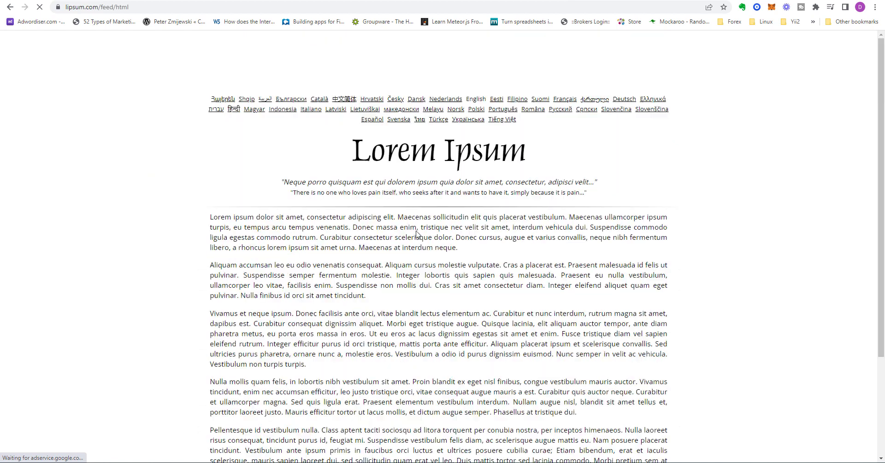
pyautogui.moveTo(207, 220); pyautogui.dragTo(319, 369)
pyautogui.rightClick(297, 333)
pyautogui.click(319, 337)
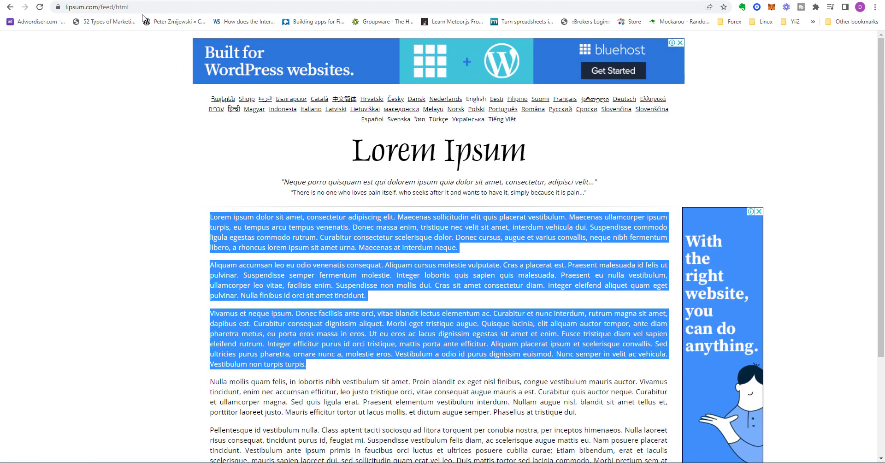
# Return to the WordPress posts list, open the Hello world! post for editing, and go through the block editor welcome guide
pyautogui.click(177, 0)
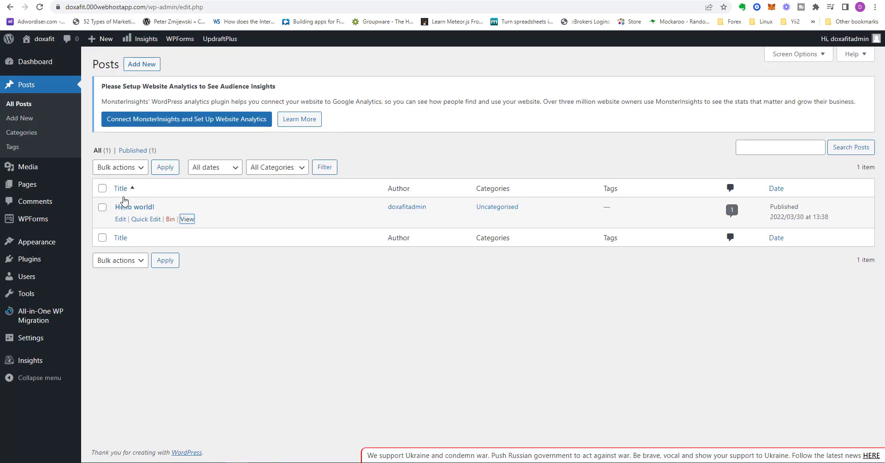
pyautogui.click(121, 221)
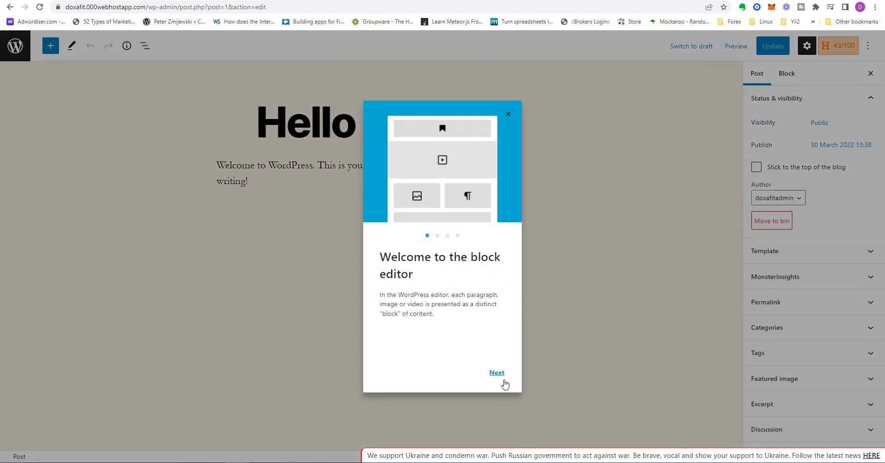
pyautogui.click(498, 374)
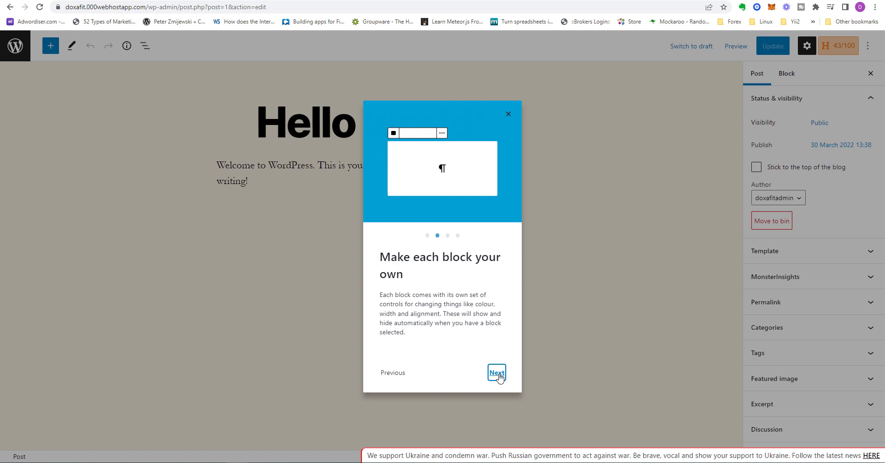
pyautogui.click(498, 375)
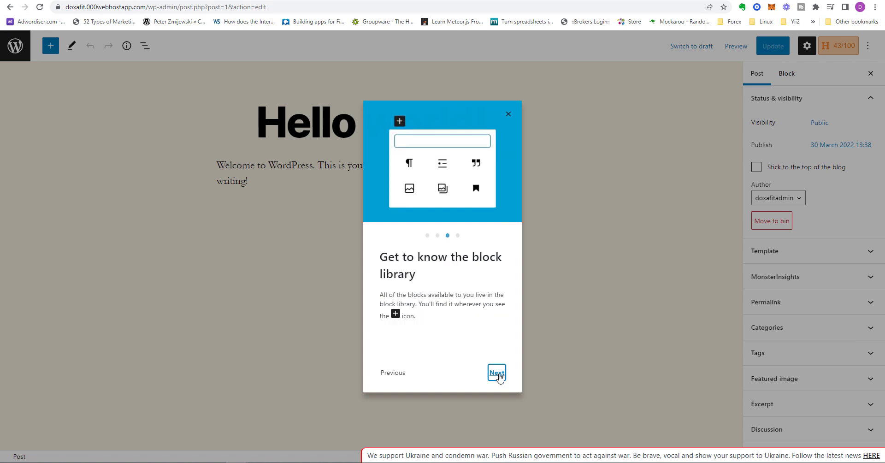
pyautogui.click(498, 374)
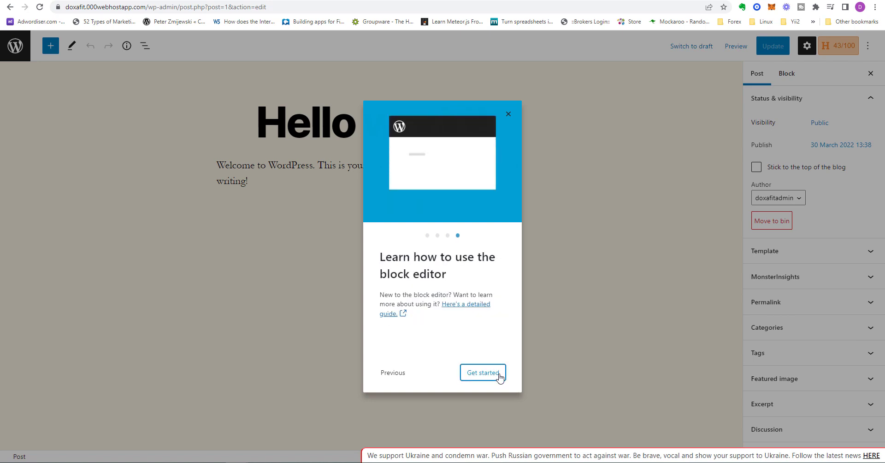
pyautogui.click(496, 374)
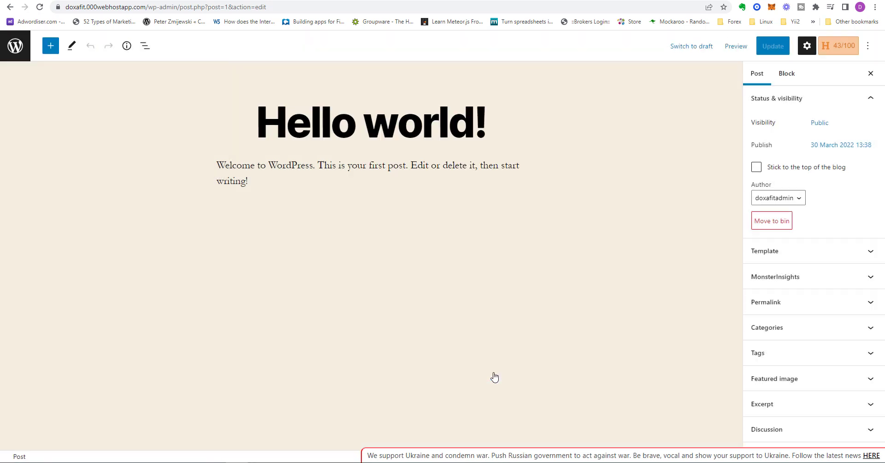
# Replace the post's welcome paragraph with the three copied Lorem Ipsum paragraphs
pyautogui.click(292, 185)
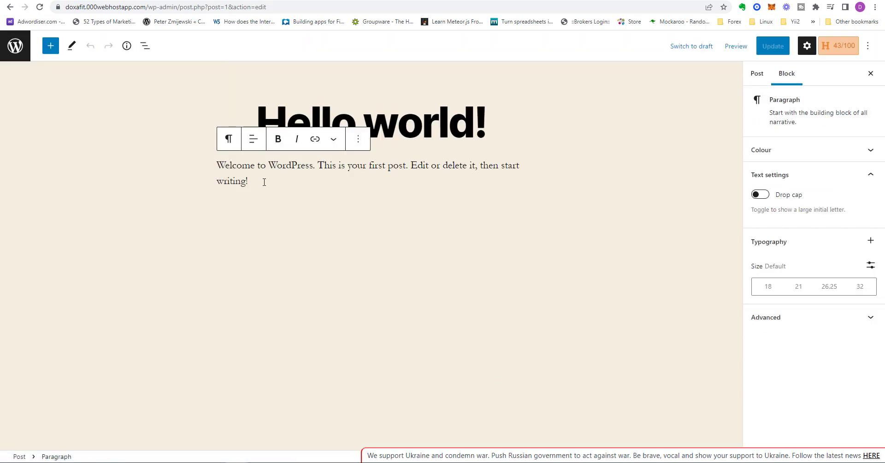
pyautogui.moveTo(254, 180); pyautogui.dragTo(220, 165)
pyautogui.rightClick(225, 167)
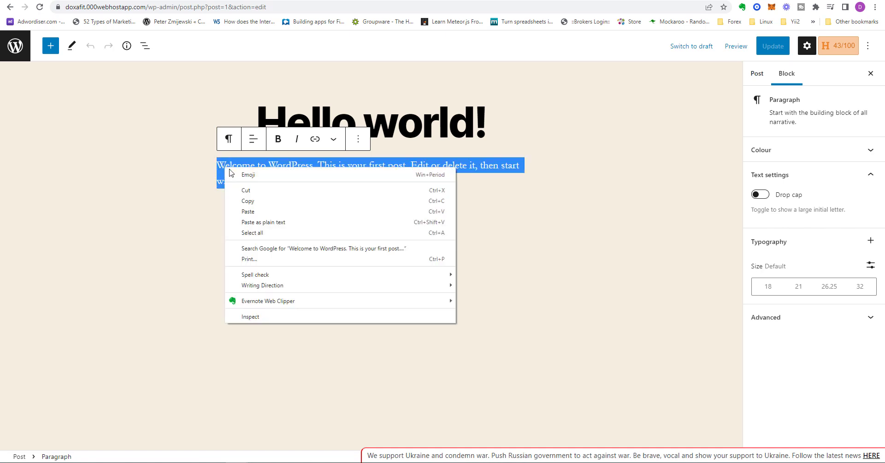
pyautogui.click(249, 211)
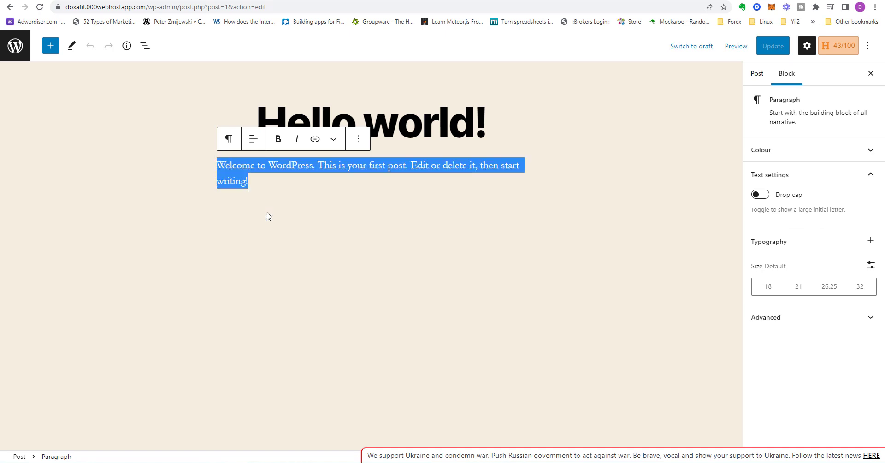
pyautogui.scroll(3, 407, 338)
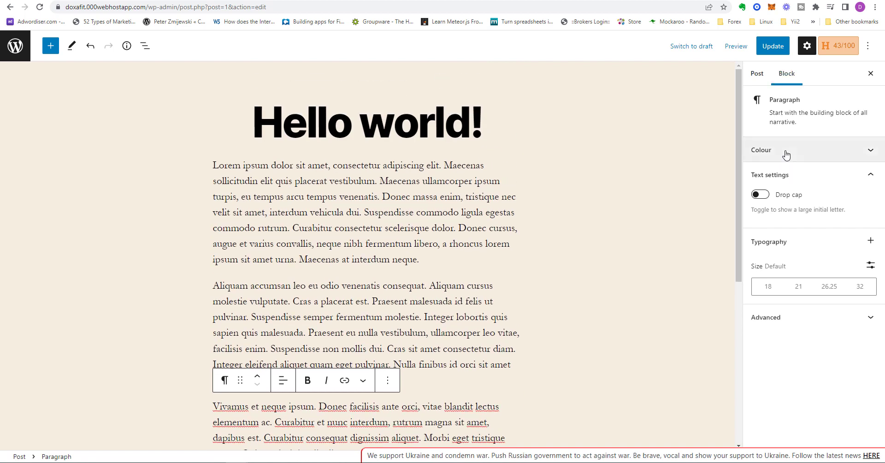
# Examine the post-level settings for template, permalink, categories and tags
pyautogui.click(756, 75)
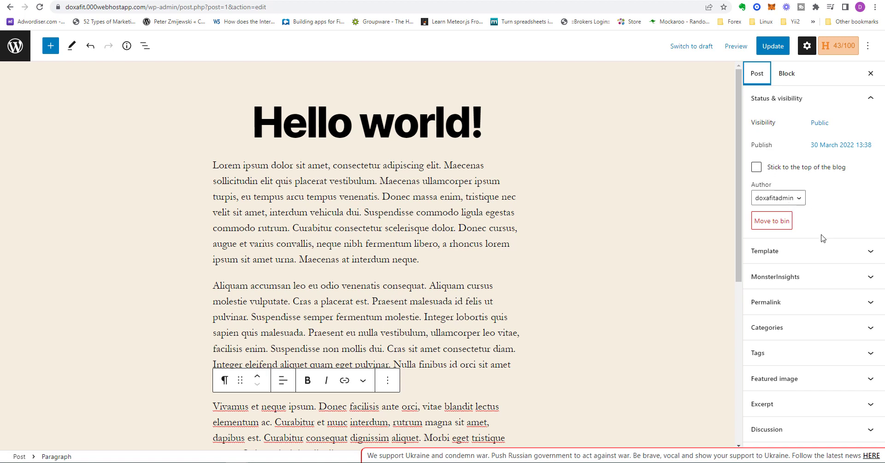
pyautogui.click(832, 259)
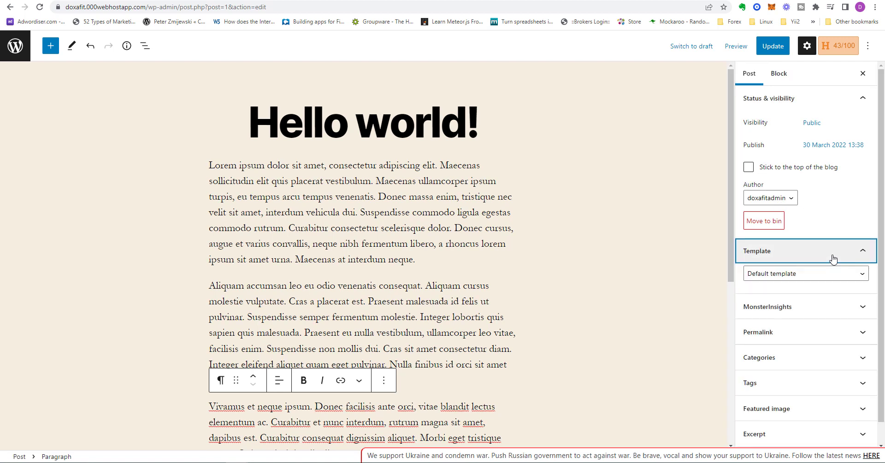
pyautogui.click(832, 257)
pyautogui.click(832, 302)
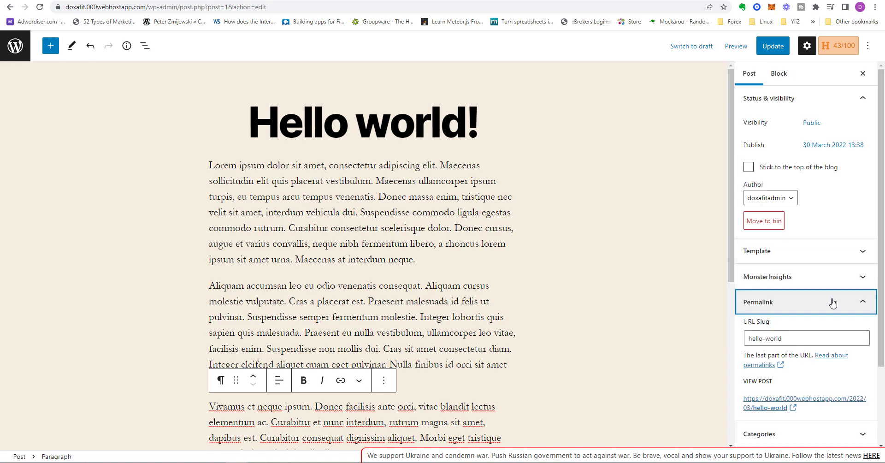
pyautogui.click(814, 304)
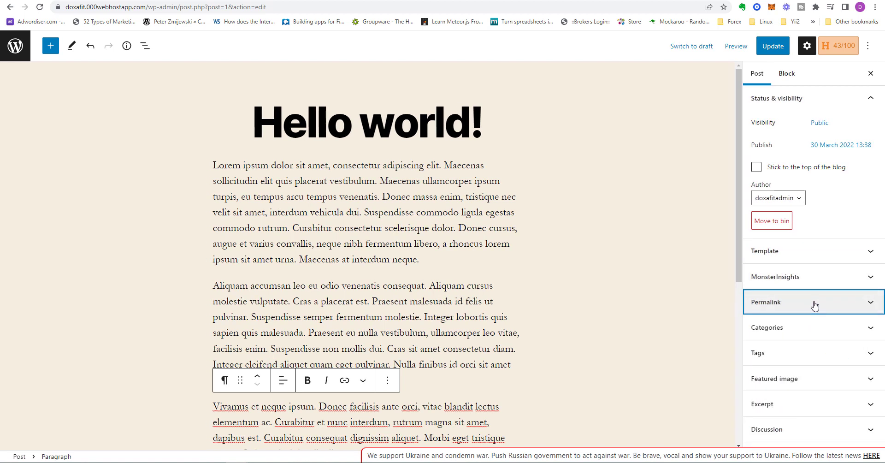
pyautogui.click(833, 332)
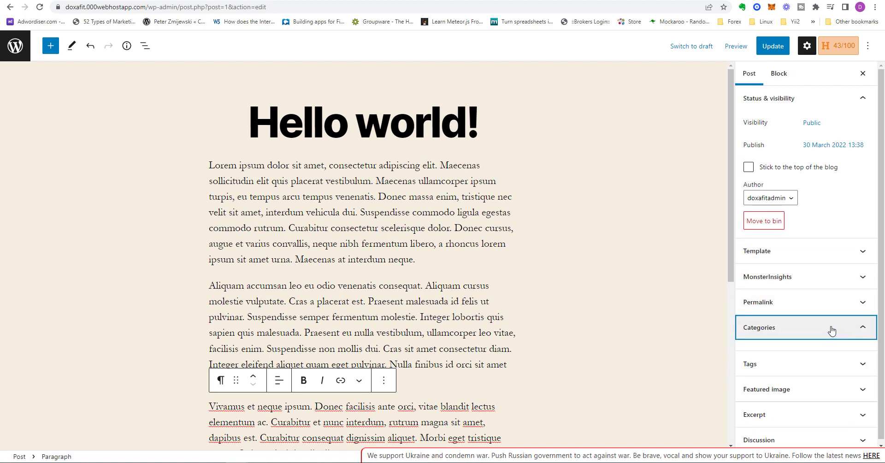
pyautogui.click(833, 330)
pyautogui.click(836, 356)
pyautogui.click(836, 353)
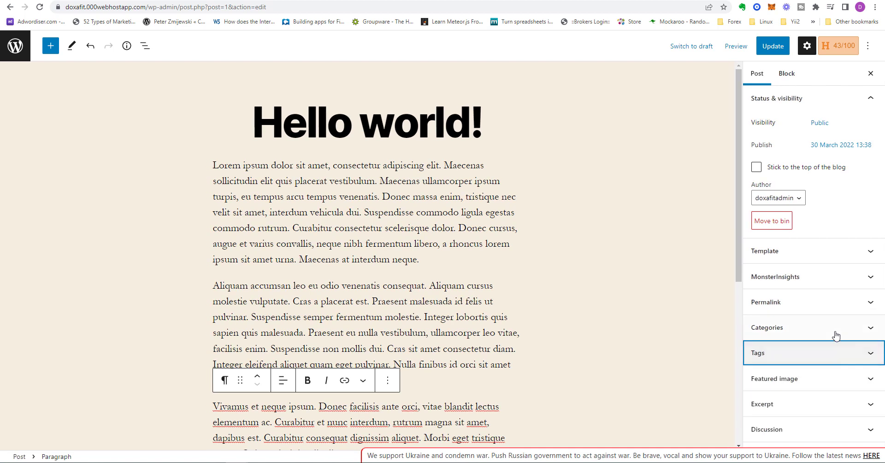
# Upload Photography360px.jpg from the Emerald&Topaz pictures folder and set it as the post's featured image with descriptive alt text
pyautogui.click(846, 380)
pyautogui.scroll(-1, 829, 373)
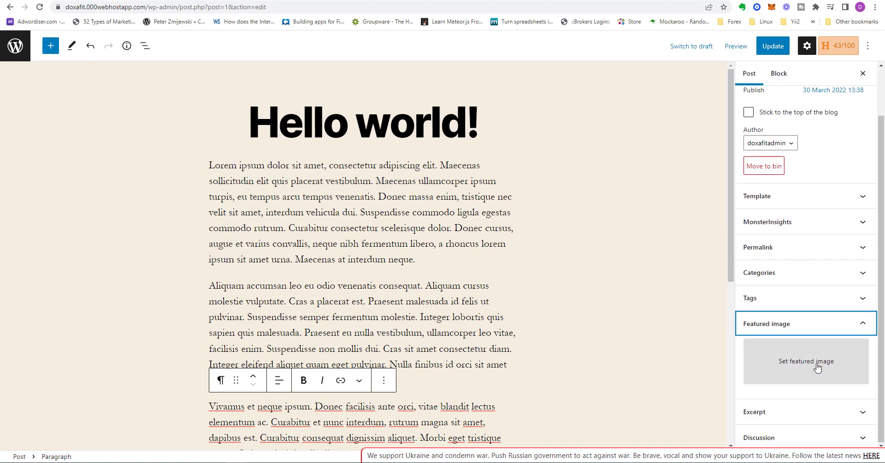
pyautogui.click(816, 366)
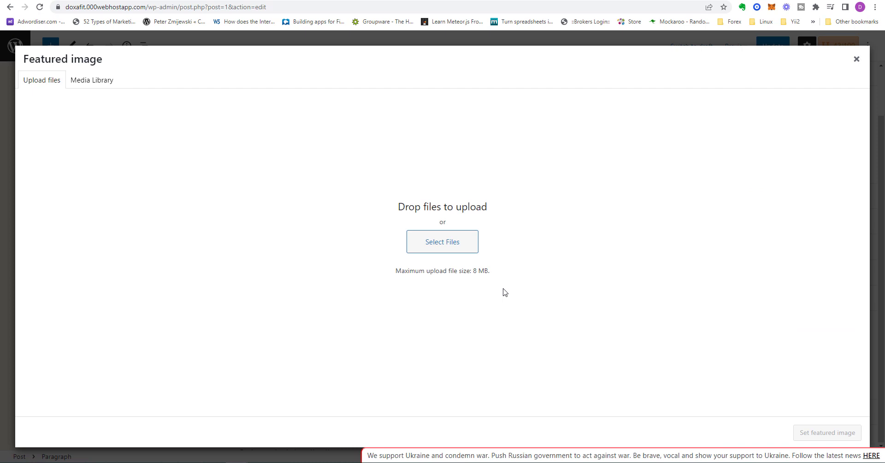
pyautogui.click(91, 83)
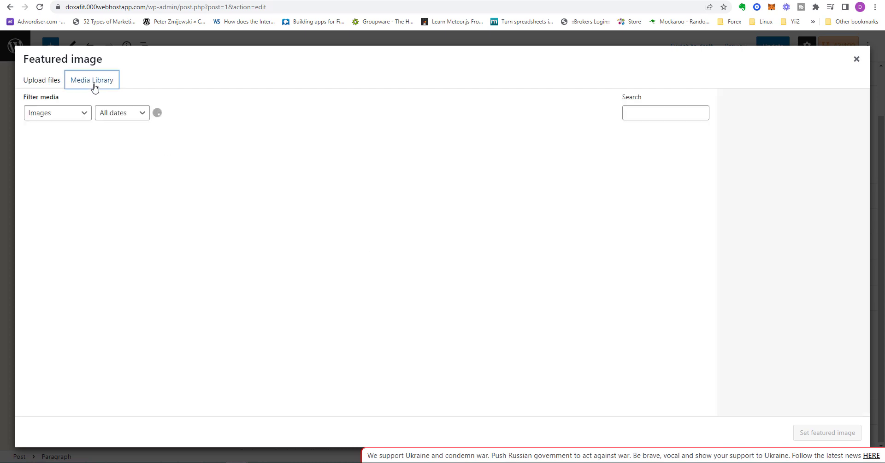
pyautogui.click(356, 270)
pyautogui.moveTo(137, 1); pyautogui.dragTo(0, 35)
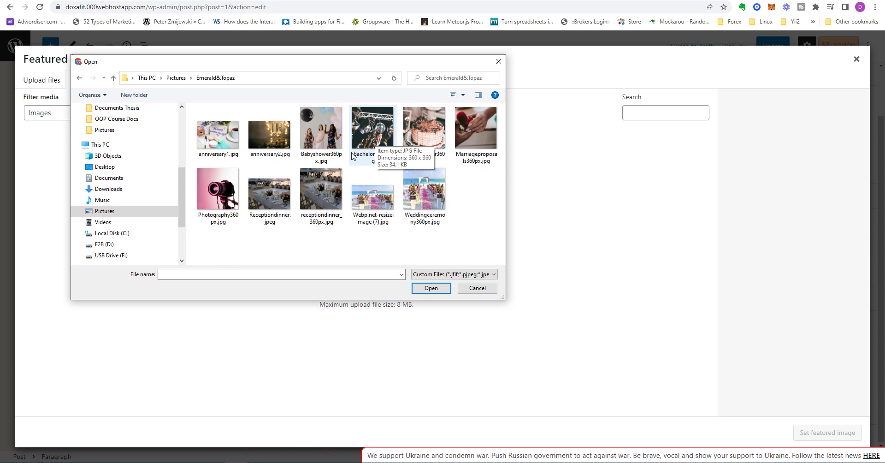
pyautogui.click(222, 199)
pyautogui.click(430, 287)
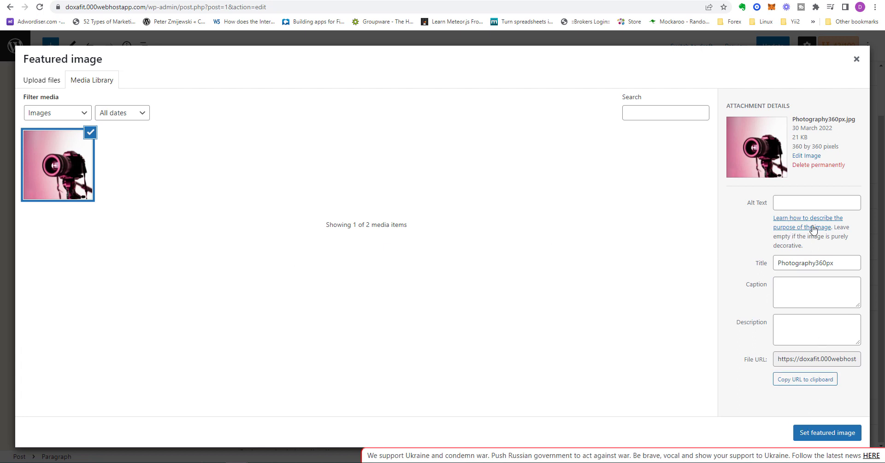
pyautogui.click(817, 202)
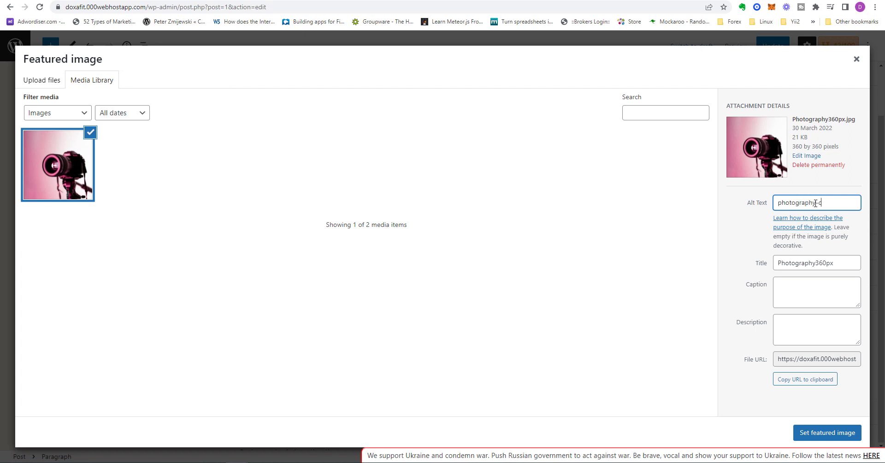
pyautogui.click(799, 432)
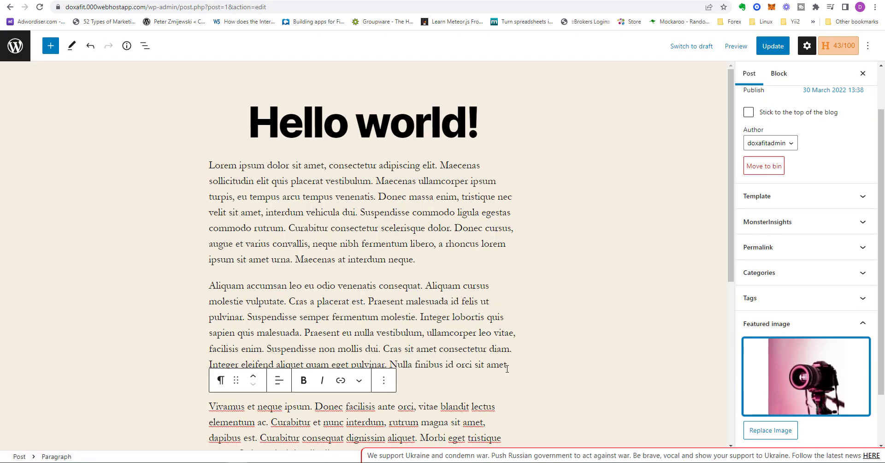
# Insert the picture of golden lights as an inline image at the end of the second Lorem Ipsum paragraph
pyautogui.scroll(-2, 506, 369)
pyautogui.scroll(2, 382, 318)
pyautogui.click(399, 276)
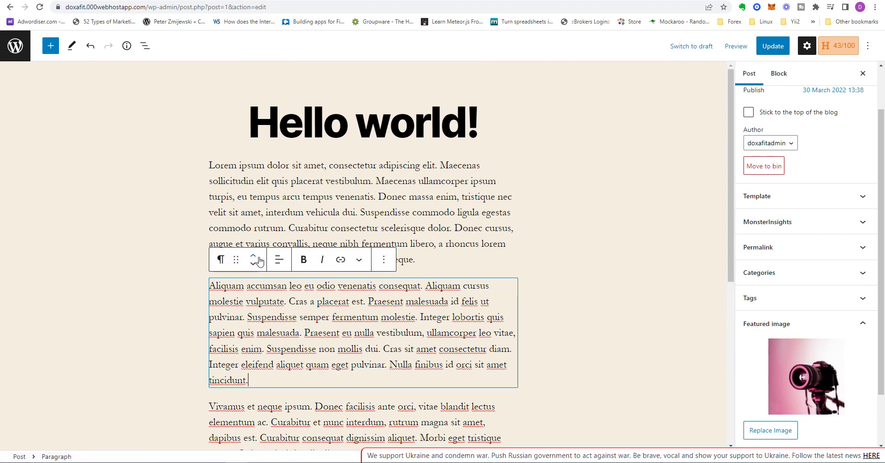
pyautogui.click(383, 259)
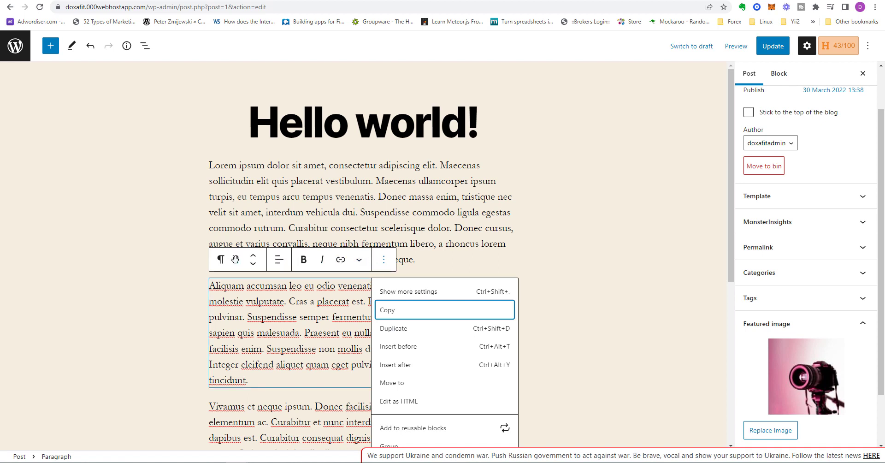
pyautogui.click(360, 265)
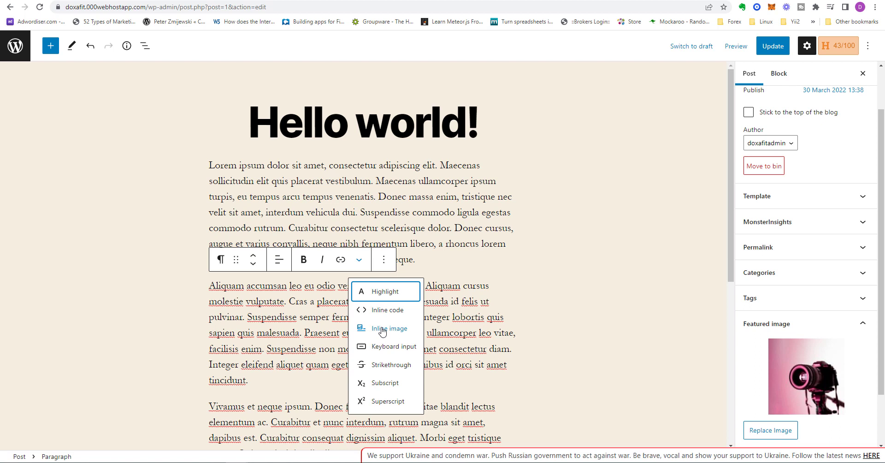
pyautogui.click(382, 334)
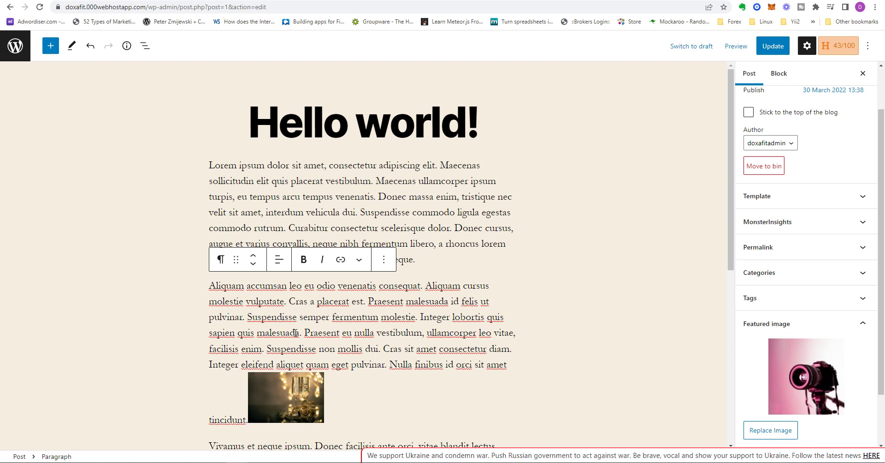
# Put the inline image on its own line below the second paragraph and update the post
pyautogui.hotkey('ctrl', 'BackSpace')
pyautogui.scroll(-3, 333, 330)
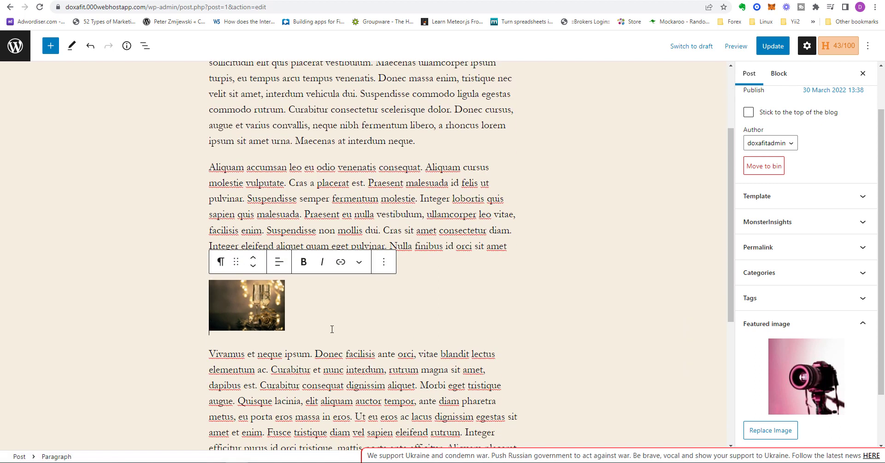
pyautogui.scroll(3, 332, 331)
pyautogui.click(772, 45)
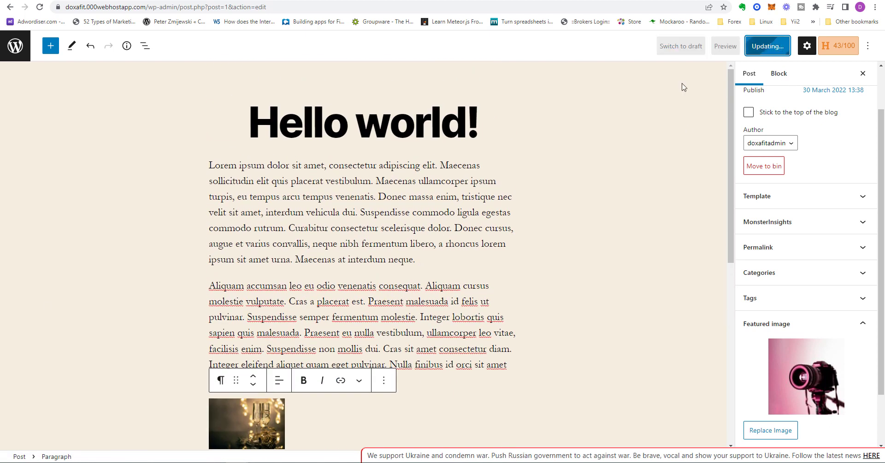
pyautogui.scroll(-2, 562, 376)
pyautogui.scroll(2, 563, 378)
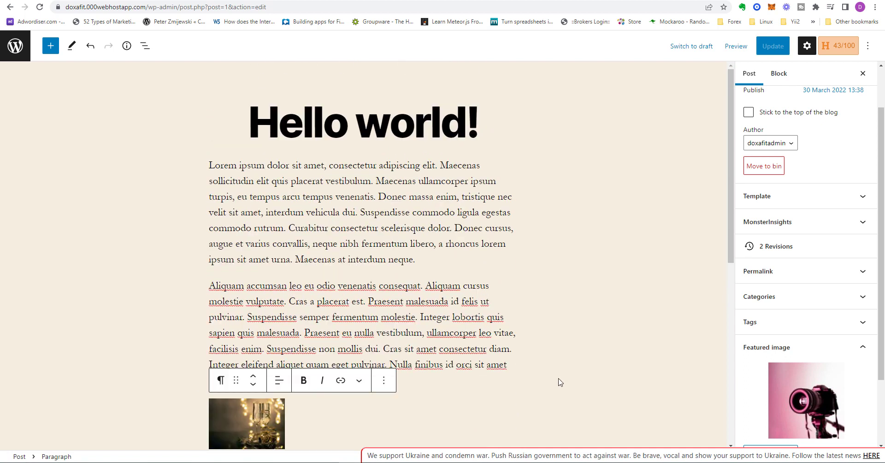
# Change the post title to "First Blog Post" and update the post
pyautogui.tripleClick(282, 127)
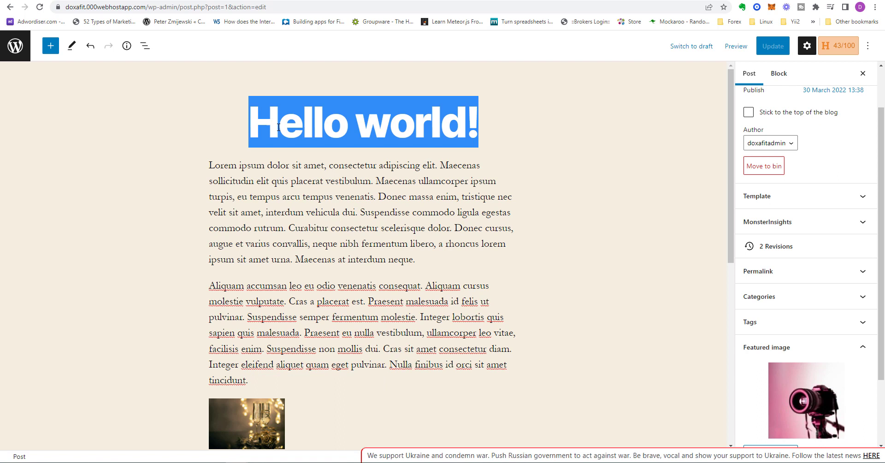
pyautogui.write('First ')
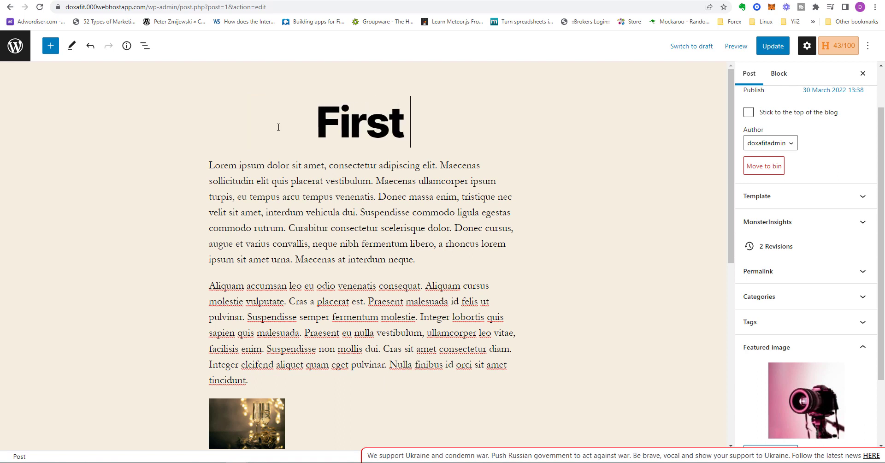
pyautogui.write('Blog Post')
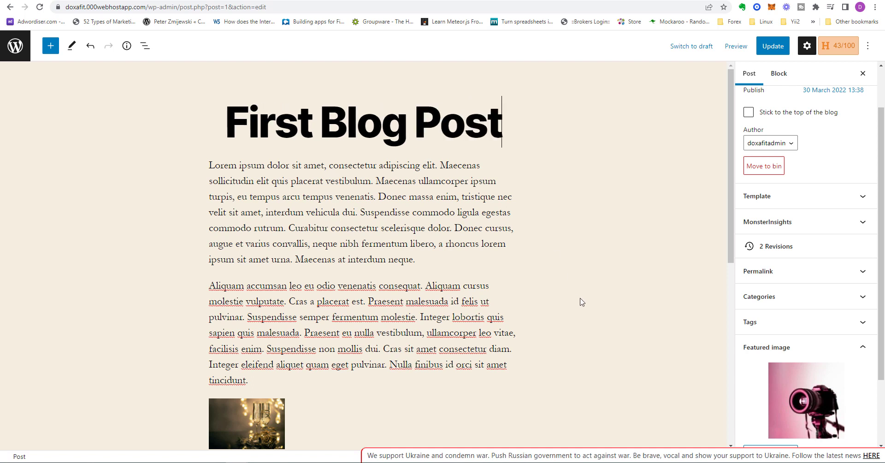
pyautogui.click(772, 47)
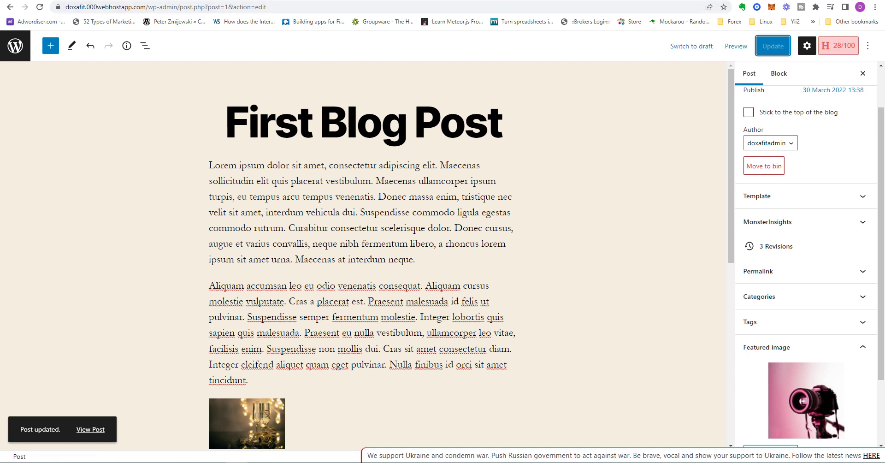
# Switch to the live post's browser tab and reload it to view the updated post
pyautogui.click(275, 1)
pyautogui.click(40, 8)
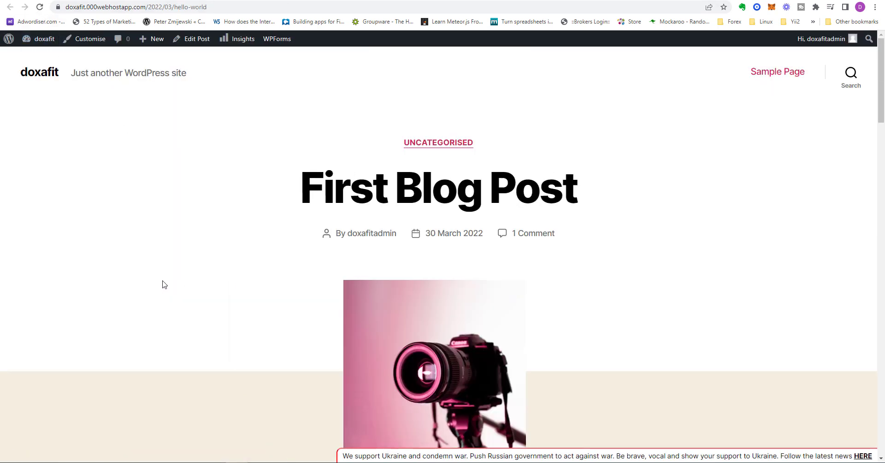
# Review the updated post on the live site from the title to the comments, and return to its editor
pyautogui.scroll(-3, 184, 273)
pyautogui.scroll(-6, 183, 273)
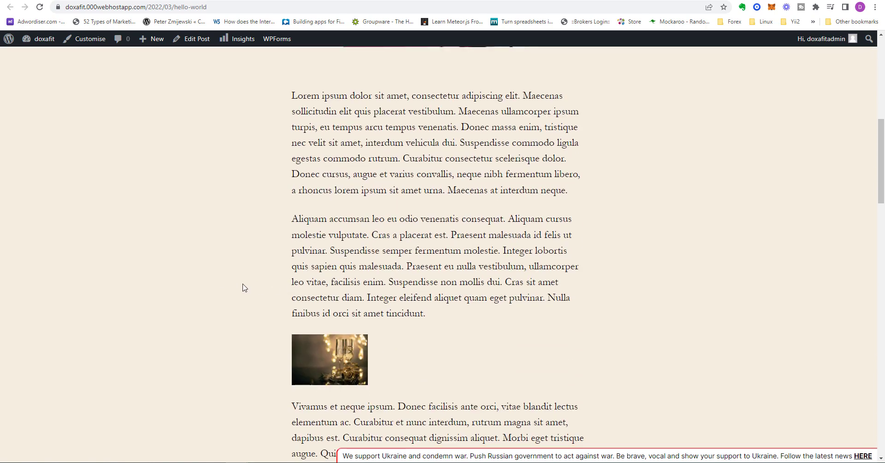
pyautogui.scroll(-7, 243, 288)
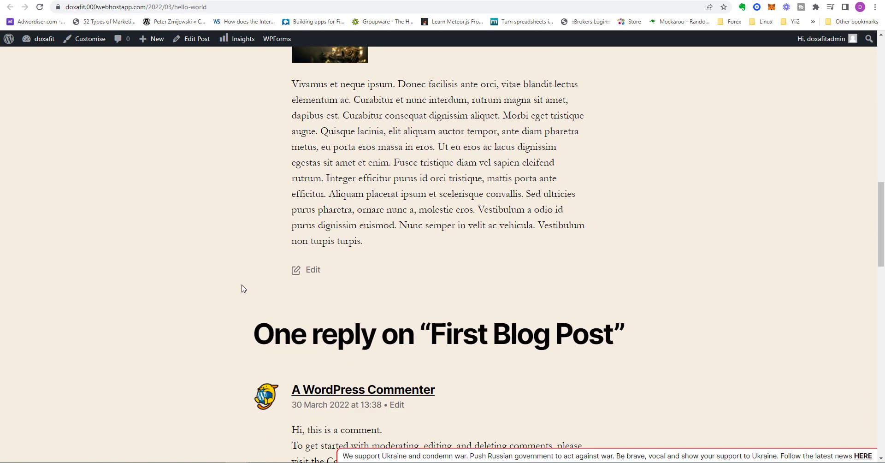
pyautogui.scroll(-3, 242, 288)
pyautogui.scroll(-1, 243, 289)
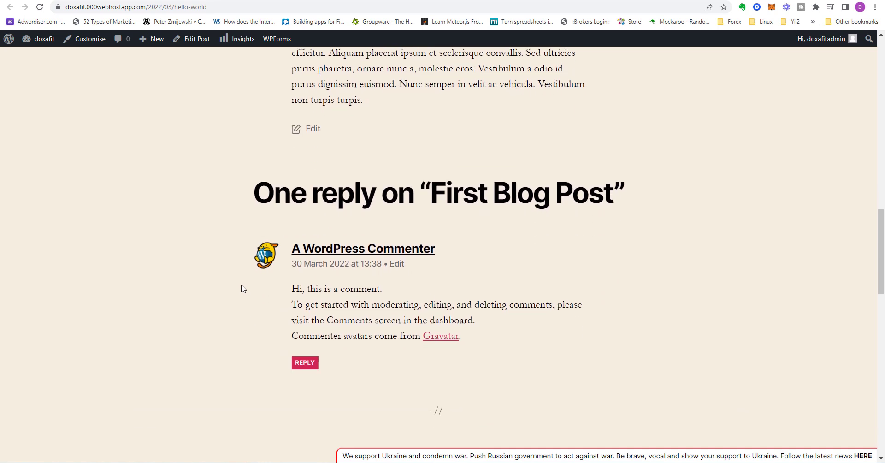
pyautogui.scroll(-3, 243, 287)
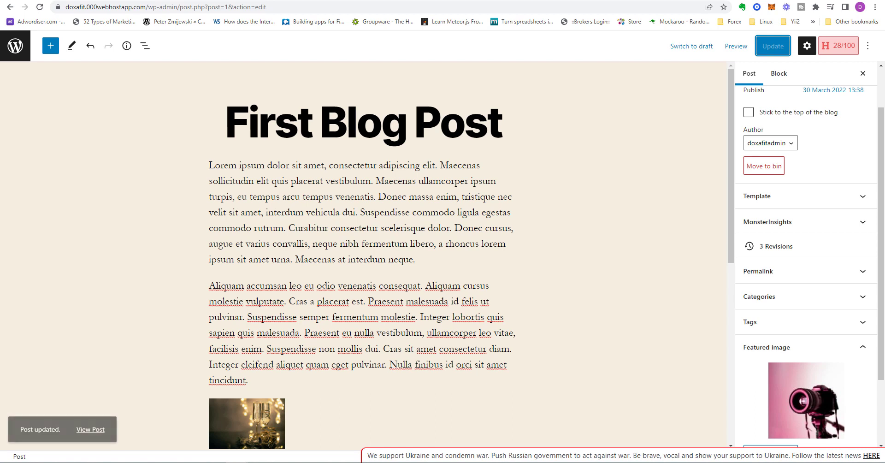
# Inspect the camera photo's attachment details and image editing options in the media library, and close them without changes
pyautogui.click(18, 52)
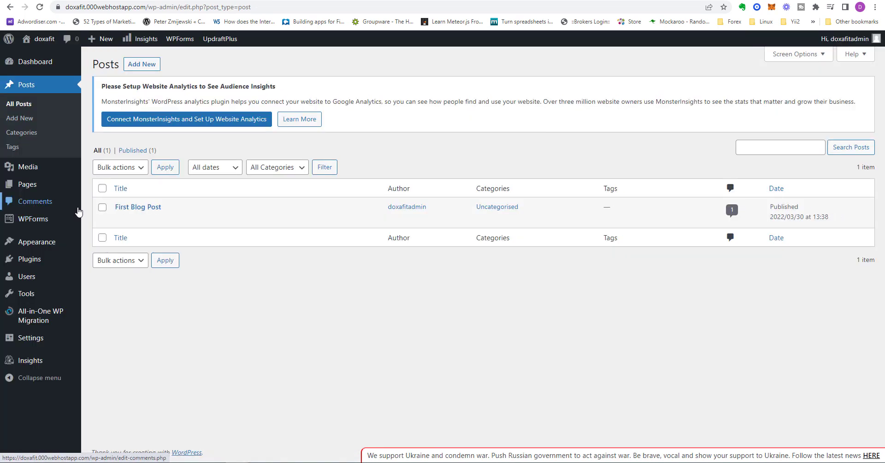
pyautogui.click(27, 167)
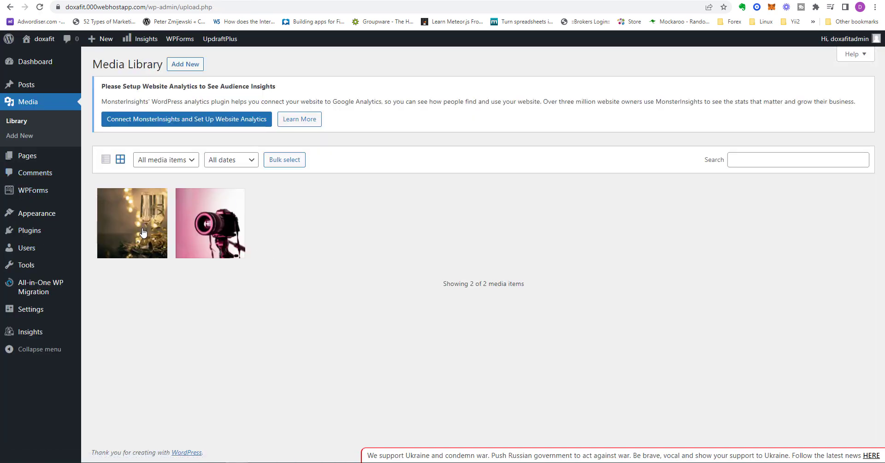
pyautogui.click(219, 249)
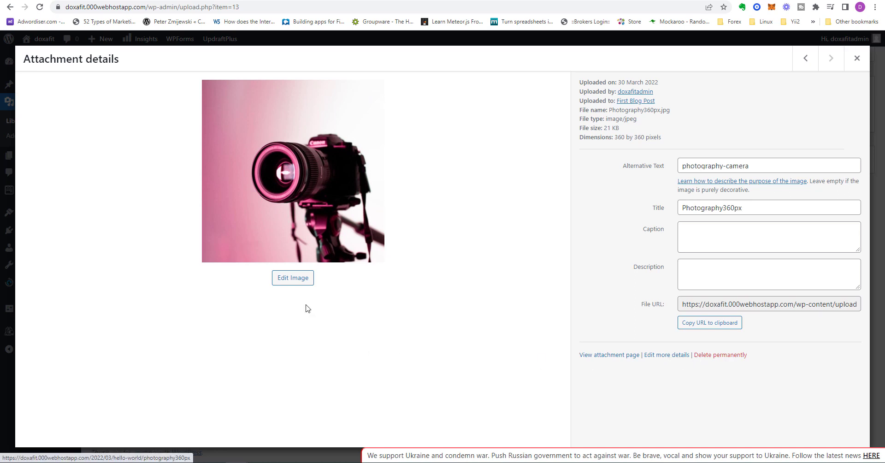
pyautogui.click(295, 282)
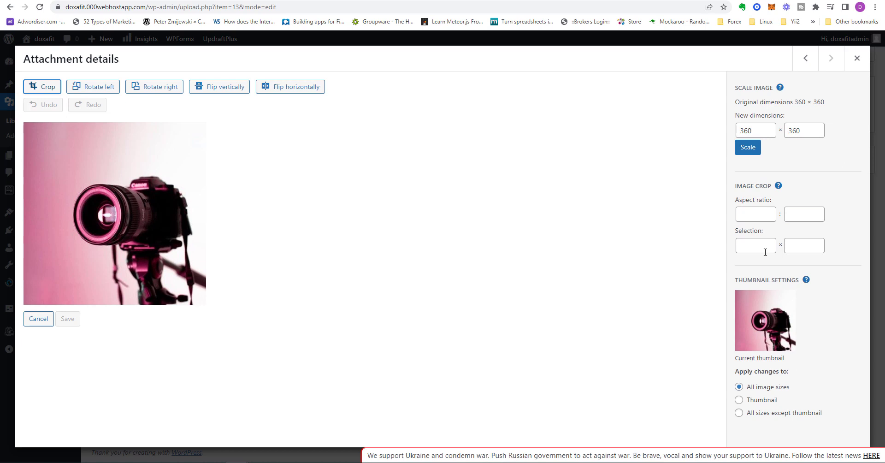
pyautogui.click(856, 58)
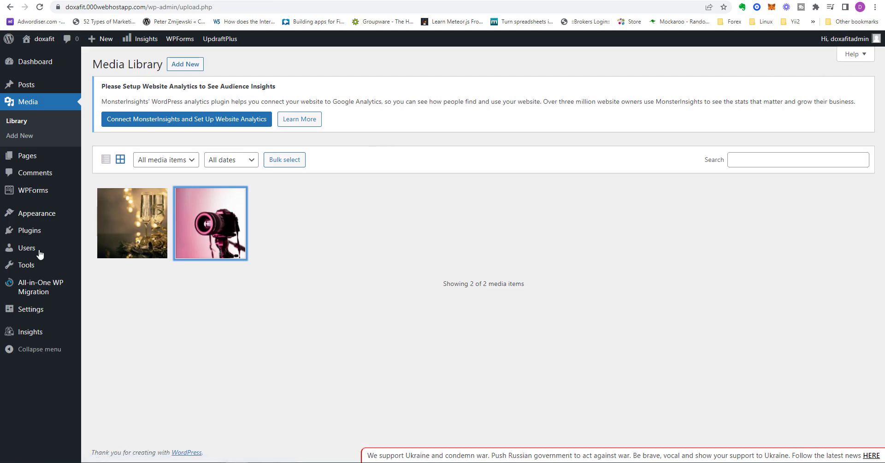
# Preview the draft Privacy Policy page from the pages list, look through its whole text and return to the list
pyautogui.click(104, 171)
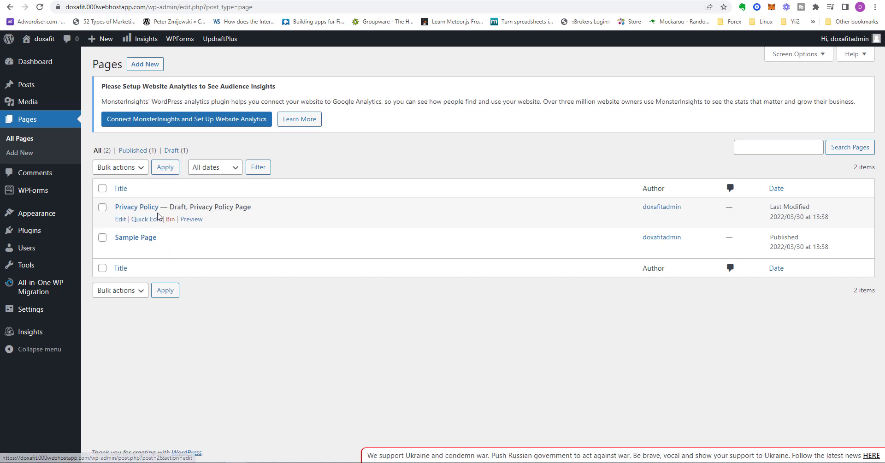
pyautogui.rightClick(190, 220)
pyautogui.press('Escape')
pyautogui.click(190, 220)
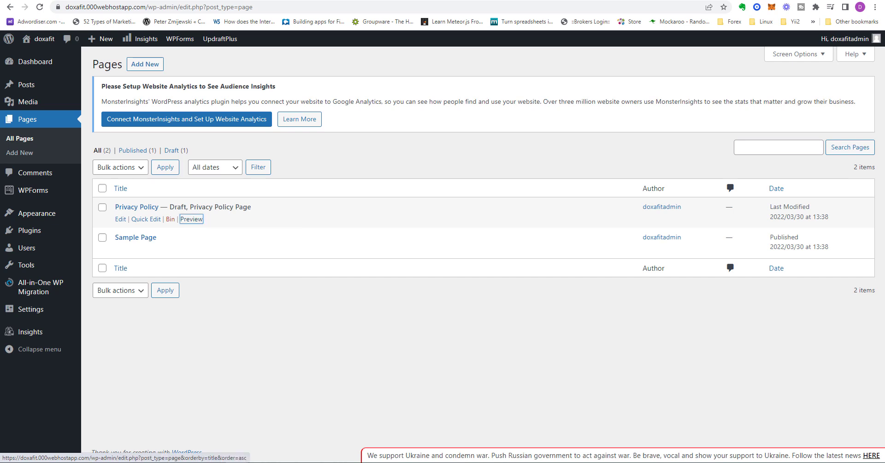
pyautogui.scroll(-2, 883, 108)
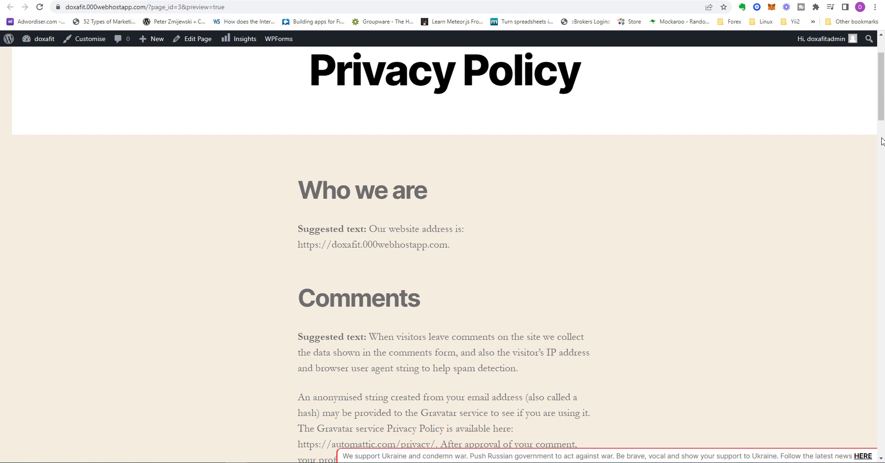
pyautogui.moveTo(882, 107); pyautogui.dragTo(883, 343)
pyautogui.moveTo(880, 361); pyautogui.dragTo(860, 71)
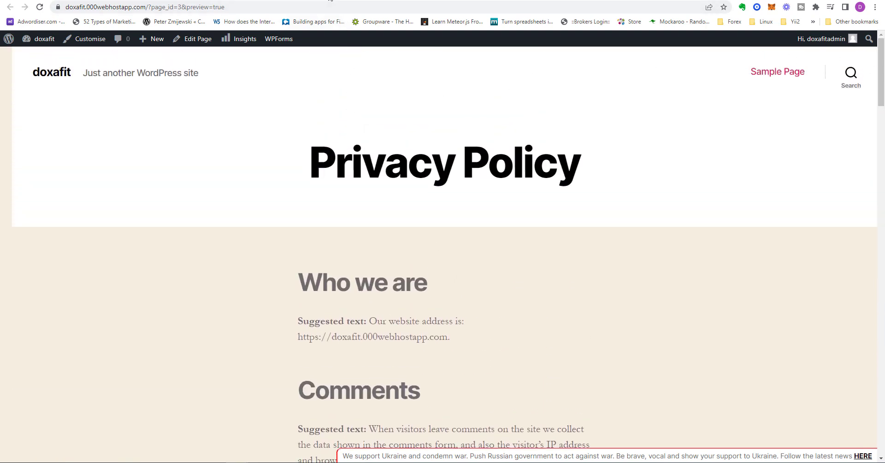
pyautogui.click(330, 0)
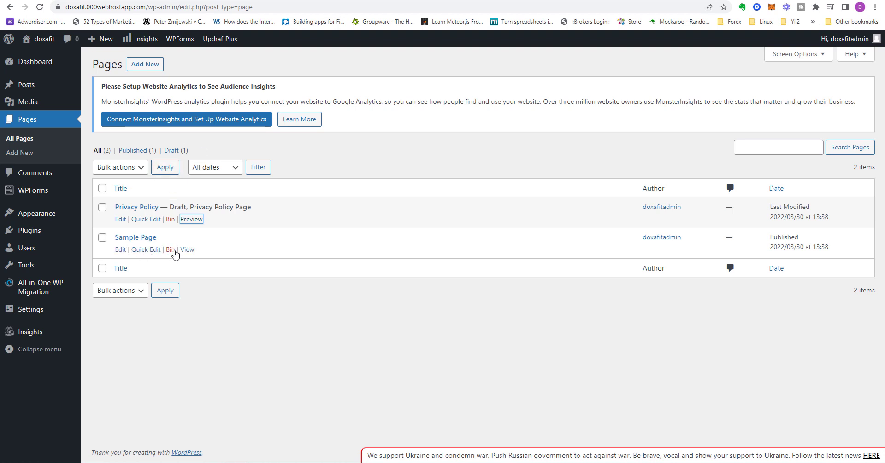
# View the published Sample Page in its own tab, look through its content and return to the pages list
pyautogui.rightClick(189, 250)
pyautogui.click(217, 262)
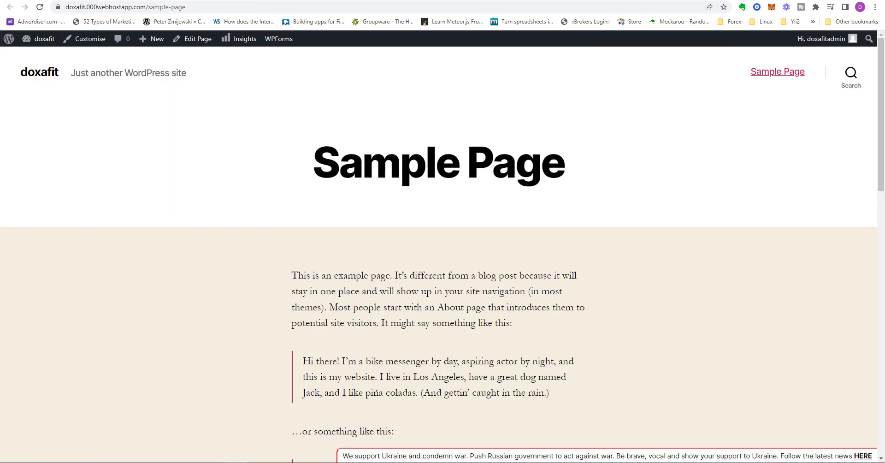
pyautogui.scroll(-8, 422, 270)
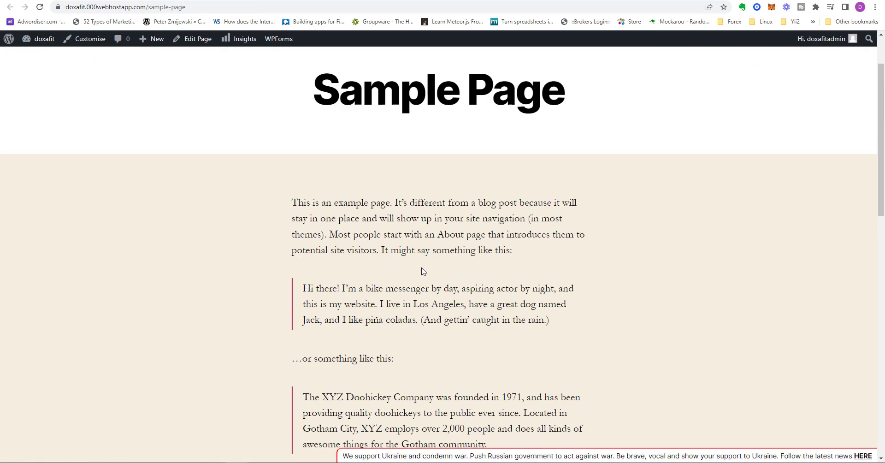
pyautogui.scroll(-3, 419, 272)
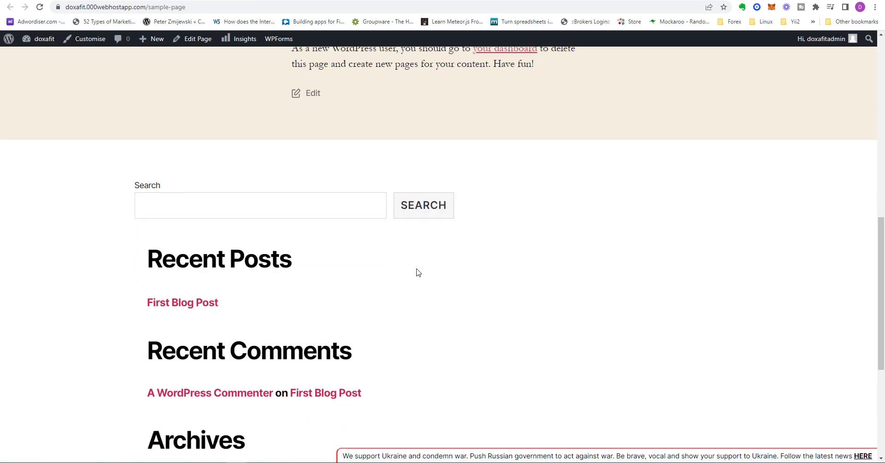
pyautogui.scroll(10, 415, 274)
pyautogui.scroll(1, 410, 276)
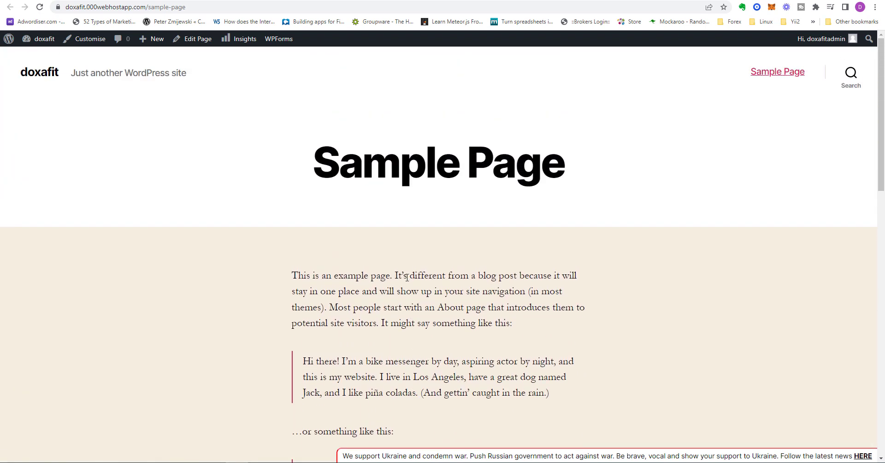
pyautogui.hotkey('alt', 'Left')
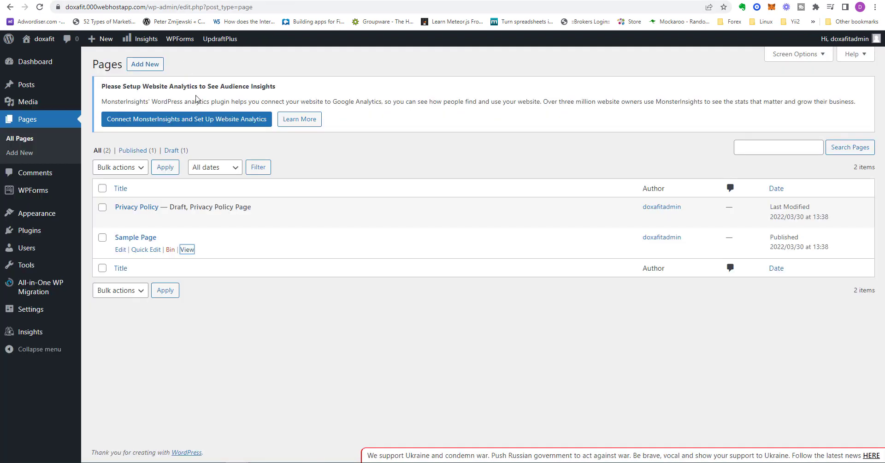
# Visit the comments list and the WPForms overview, and dismiss the WPForms Challenge
pyautogui.click(33, 175)
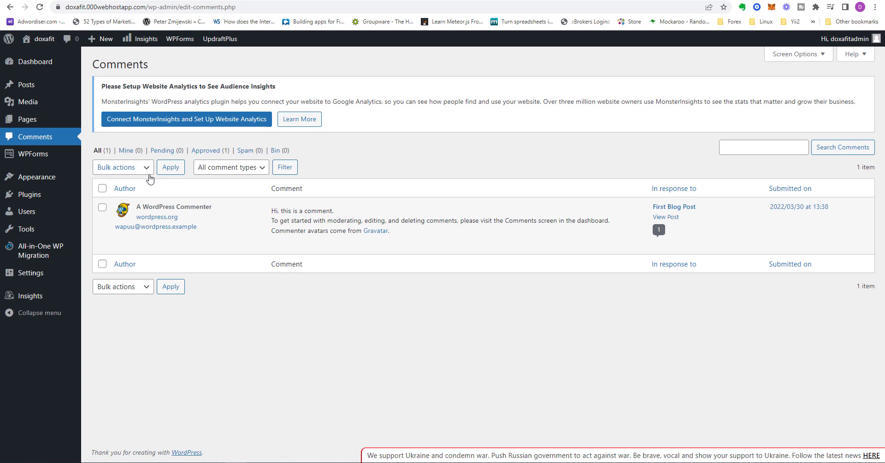
pyautogui.click(34, 160)
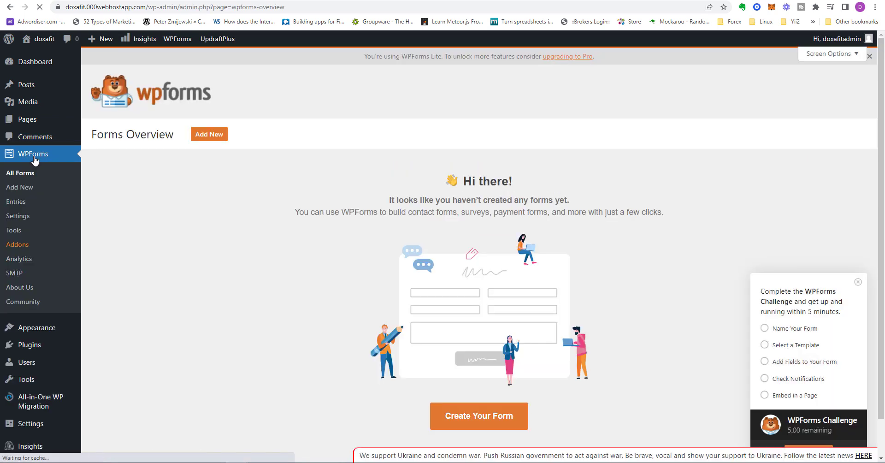
pyautogui.scroll(-2, 658, 291)
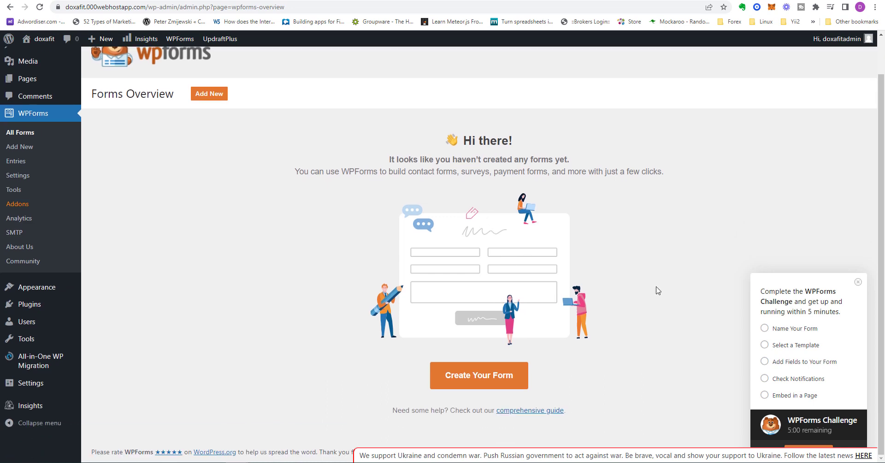
pyautogui.click(858, 282)
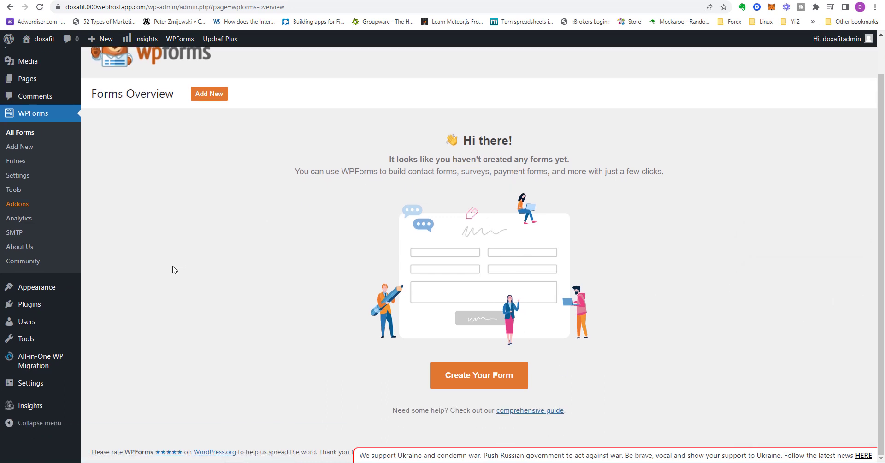
# Open the site's widget areas and dismiss the block widgets welcome guide
pyautogui.moveTo(32, 290)
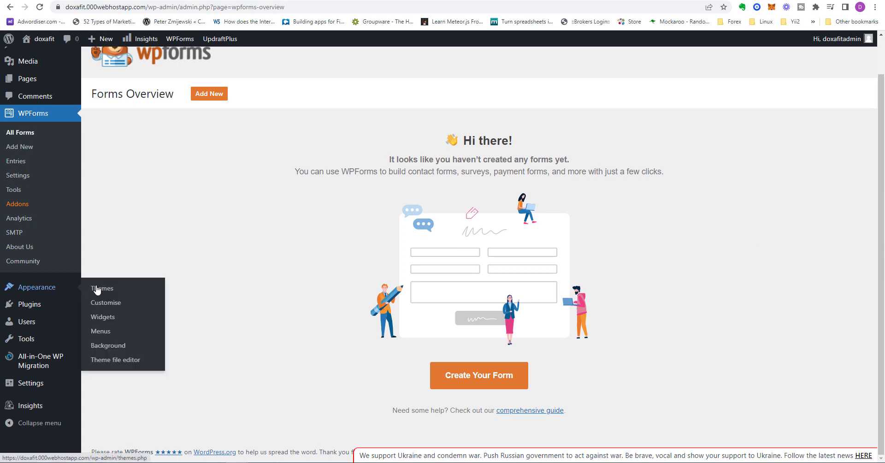
pyautogui.click(113, 320)
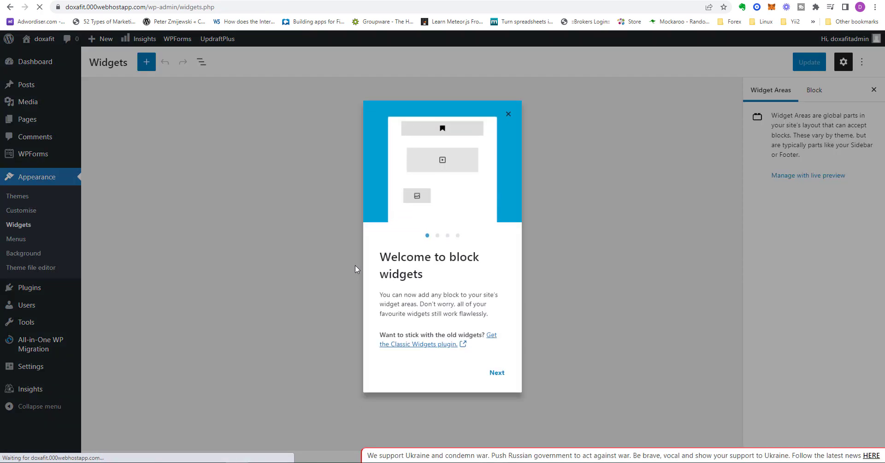
pyautogui.click(510, 114)
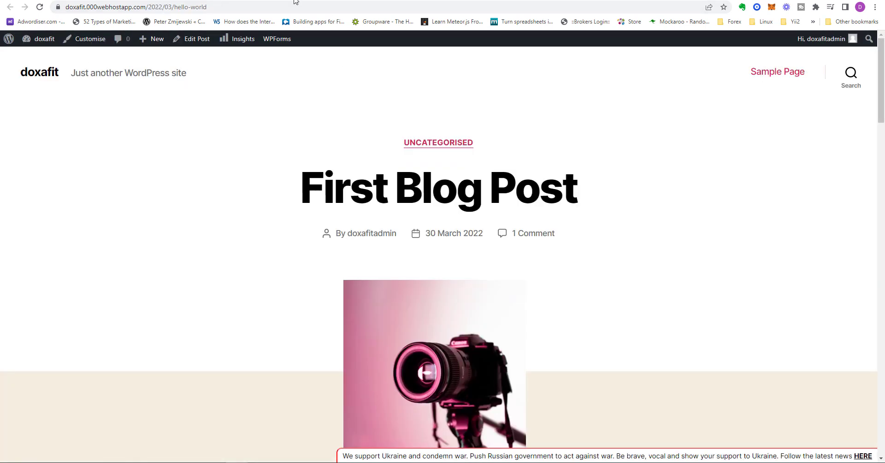
# Examine the footer widgets below the live First Blog Post and return to the widget areas
pyautogui.moveTo(878, 73); pyautogui.dragTo(883, 376)
pyautogui.scroll(-2, 350, 249)
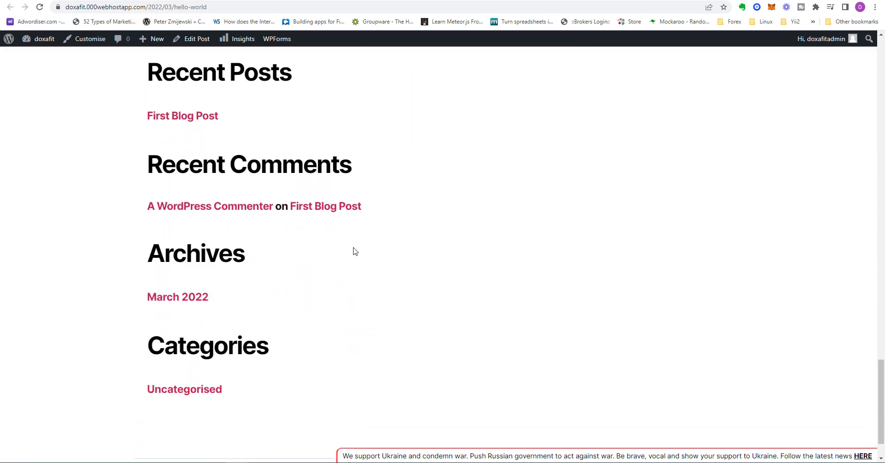
pyautogui.scroll(1, 289, 207)
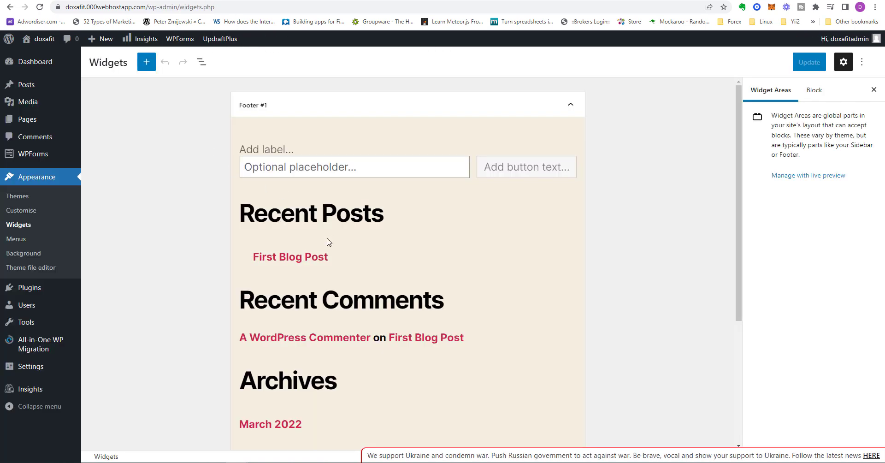
# Look at the Recent Posts group's block options in Footer #1, follow its First Blog Post link and return to the widgets
pyautogui.click(487, 245)
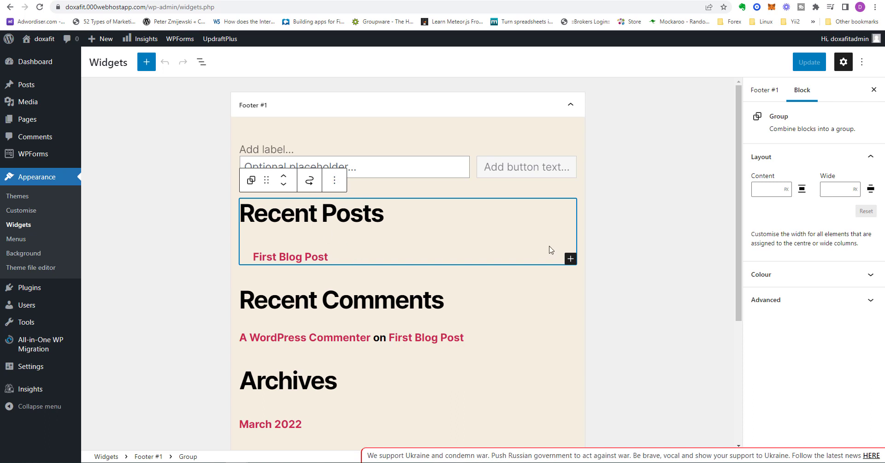
pyautogui.click(334, 179)
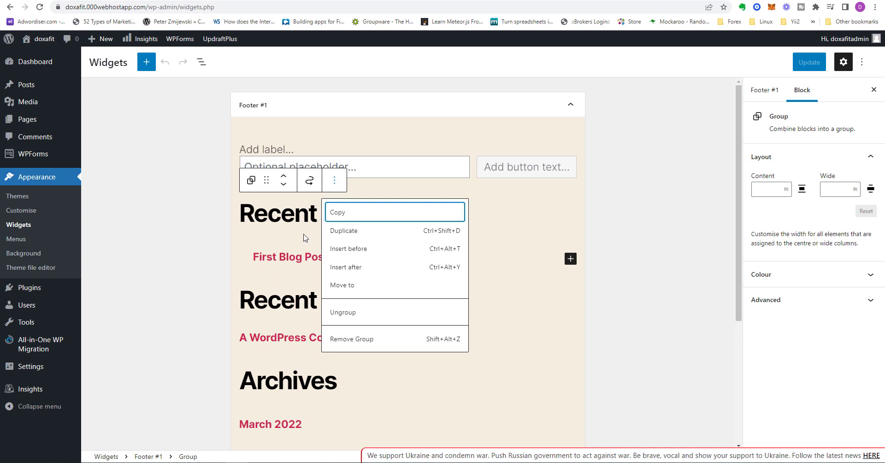
pyautogui.click(283, 257)
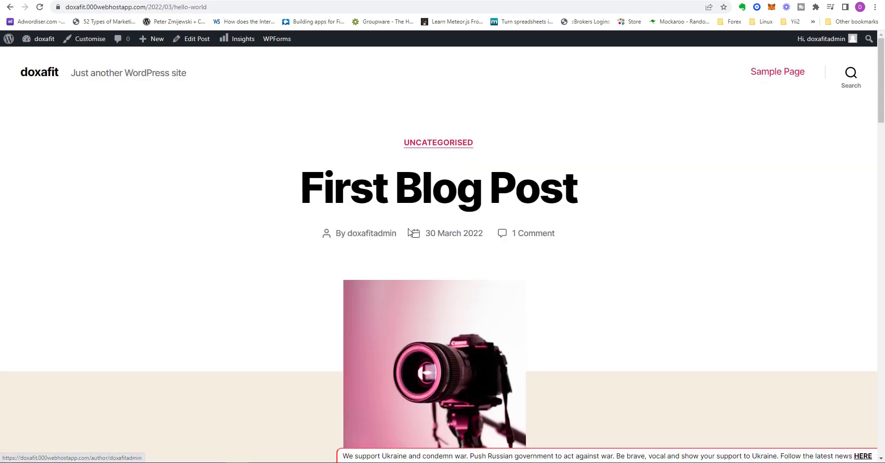
pyautogui.click(10, 7)
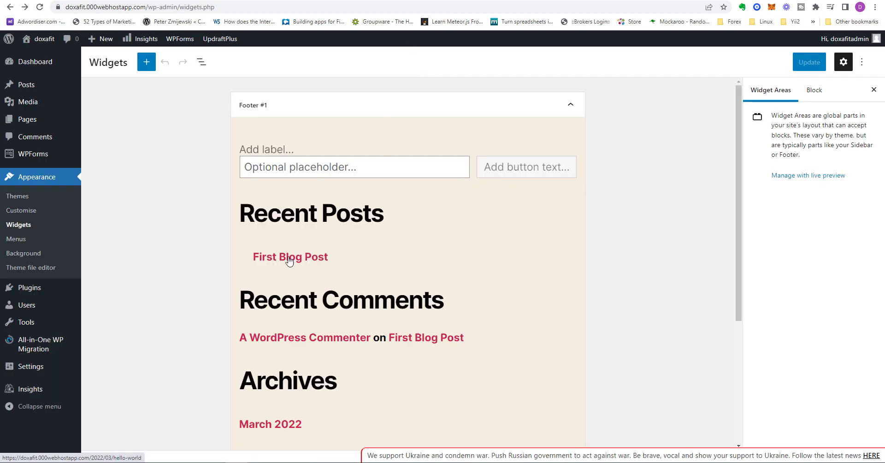
pyautogui.click(290, 259)
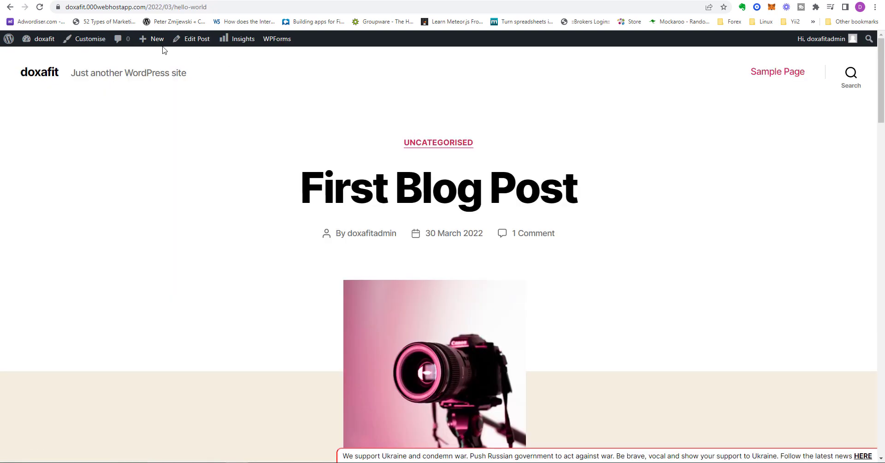
pyautogui.click(11, 7)
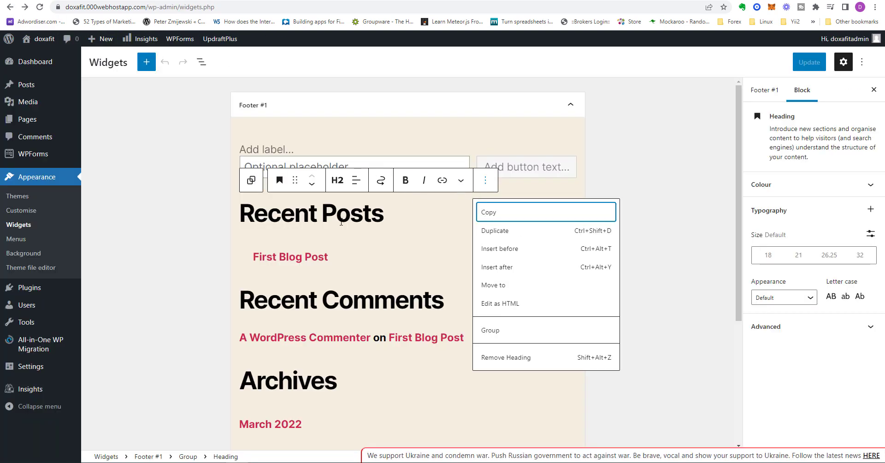
# Select the Recent Posts heading in Footer #1 and open its block options
pyautogui.click(341, 223)
pyautogui.click(485, 180)
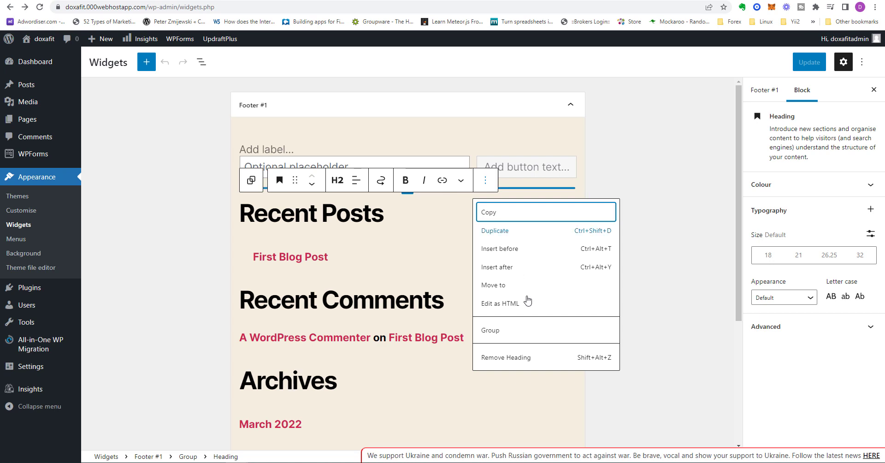
# View the Recent Posts heading in Footer #1 as HTML and switch it back to visual editing
pyautogui.click(492, 304)
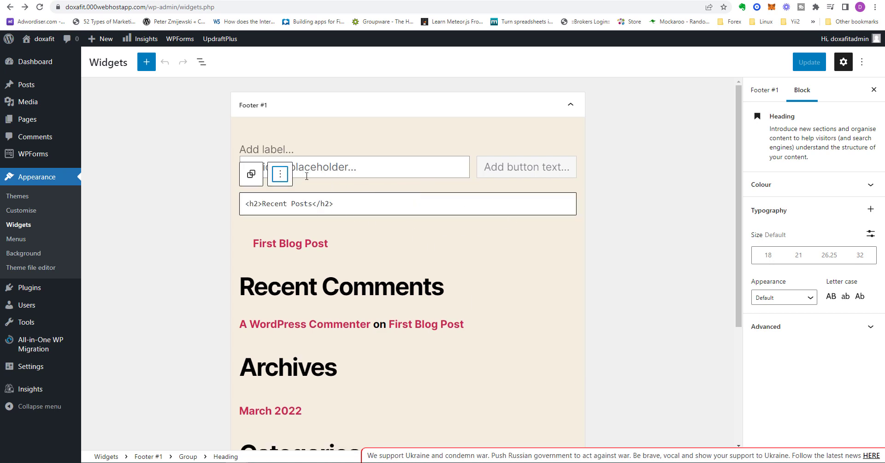
pyautogui.click(281, 174)
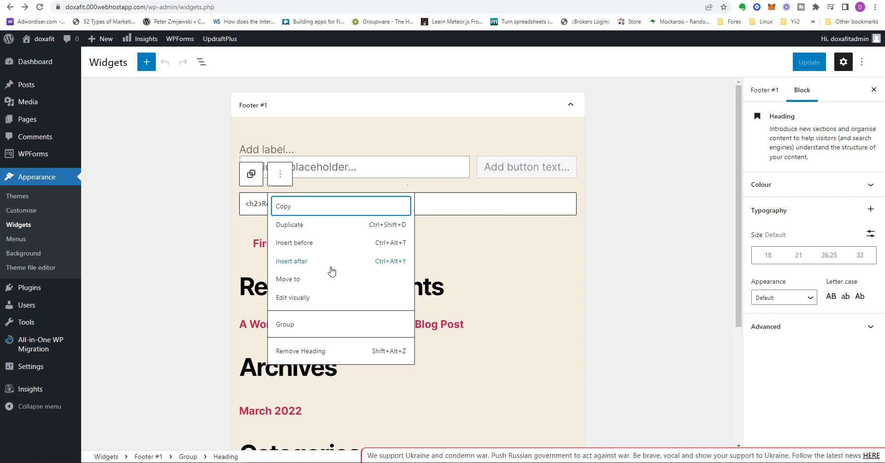
pyautogui.click(334, 299)
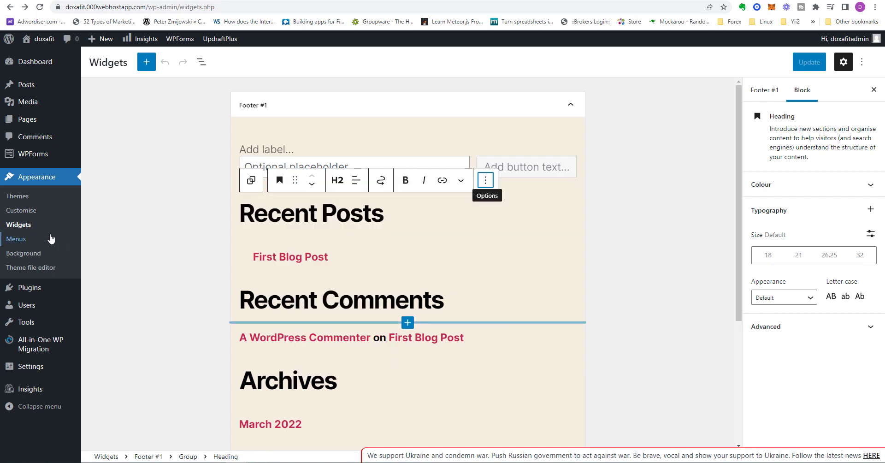
# Create a navigation menu named Main_menu that automatically adds new top-level pages
pyautogui.click(19, 239)
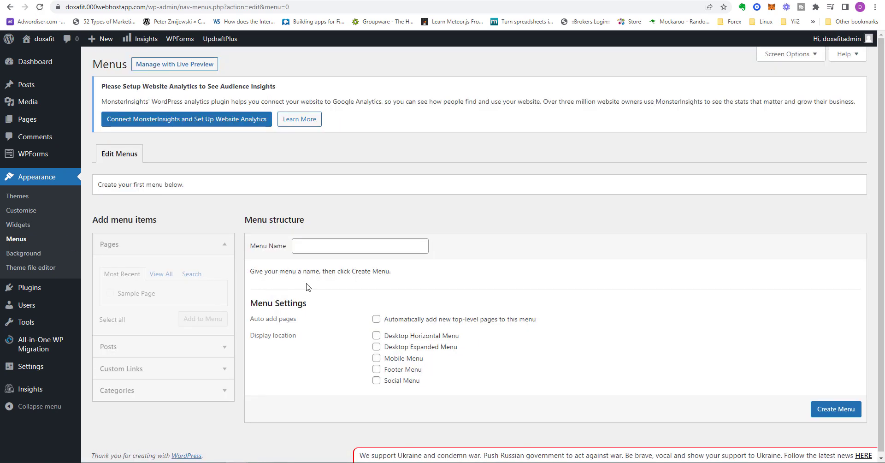
pyautogui.scroll(-1, 308, 287)
pyautogui.click(328, 243)
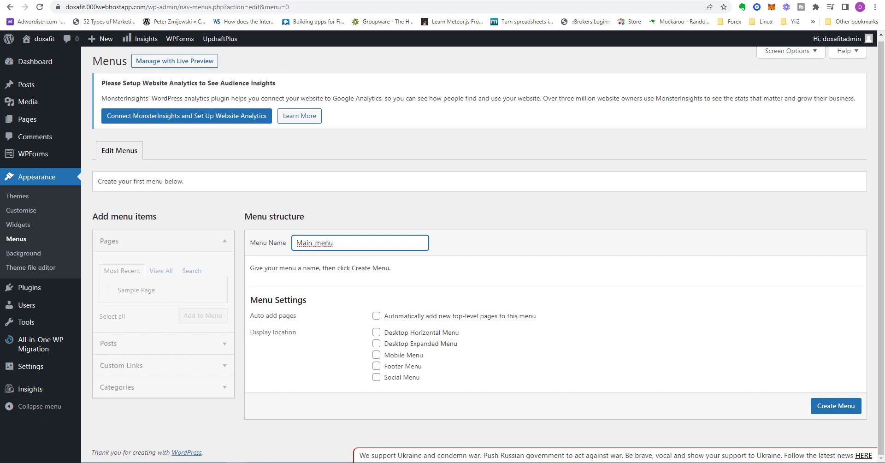
pyautogui.click(376, 316)
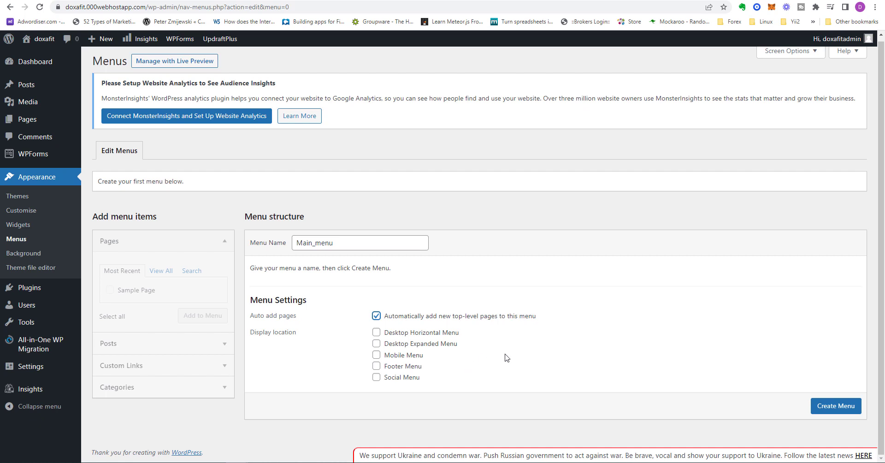
pyautogui.click(817, 399)
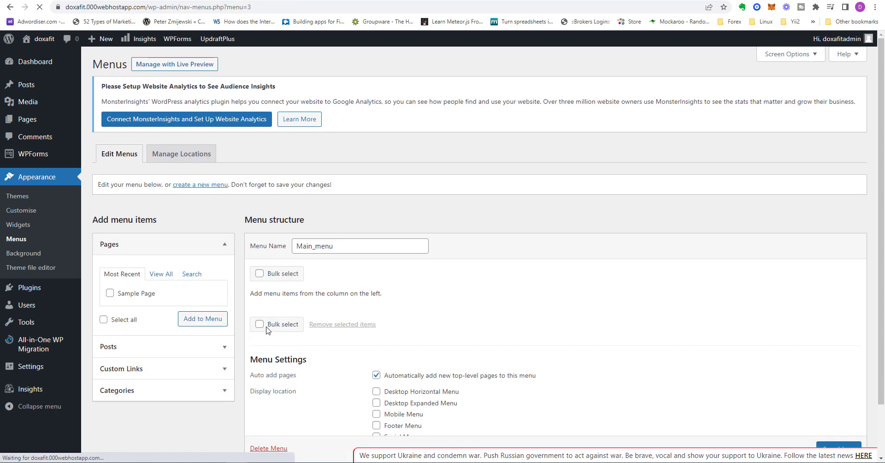
# Add Sample Page to Main_menu, save the menu and return to the previous page
pyautogui.scroll(-1, 491, 325)
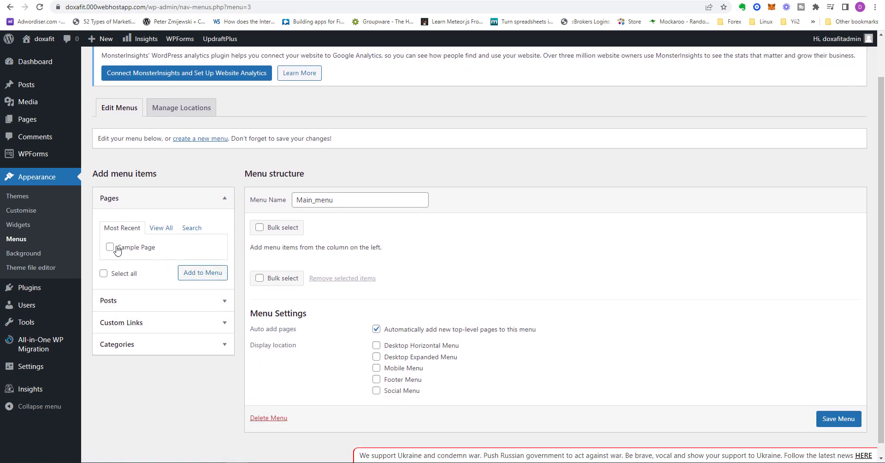
pyautogui.click(116, 249)
pyautogui.click(202, 273)
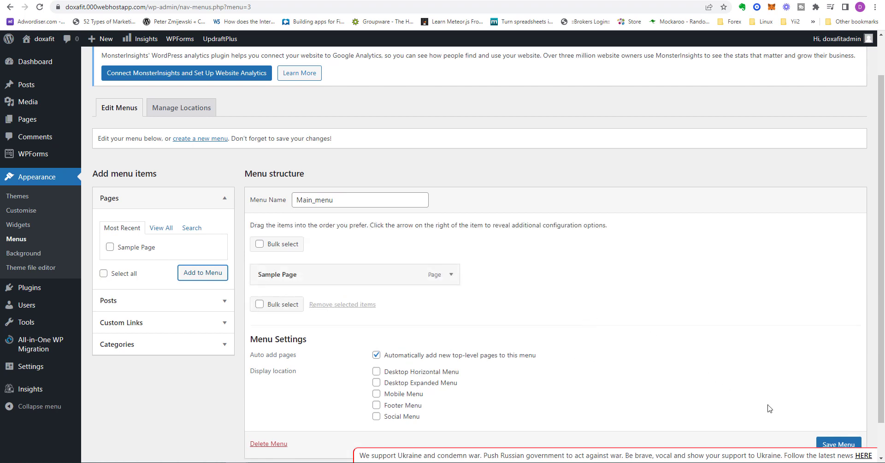
pyautogui.click(833, 444)
pyautogui.scroll(-1, 834, 444)
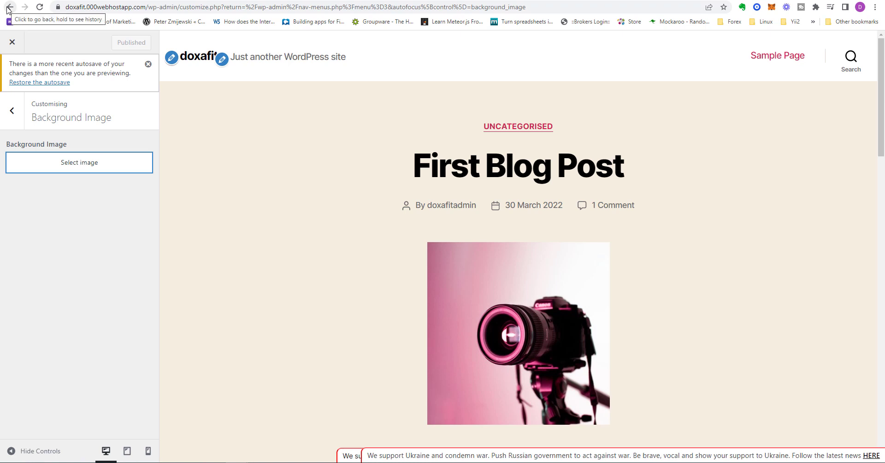
pyautogui.click(8, 9)
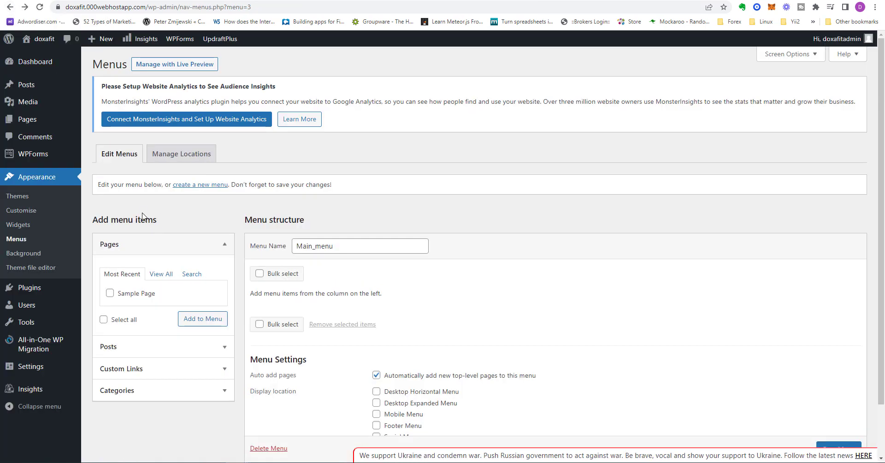
# Open the theme customiser and look through its Site Identity, Colours and Theme Options settings
pyautogui.click(30, 212)
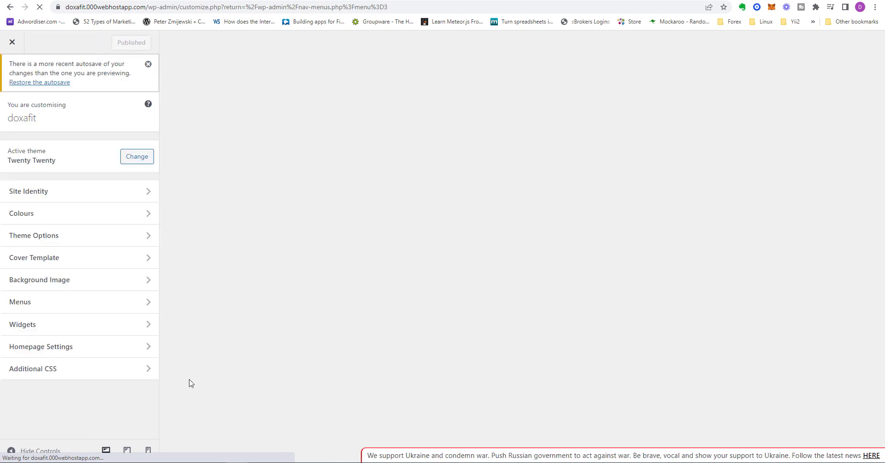
pyautogui.click(92, 194)
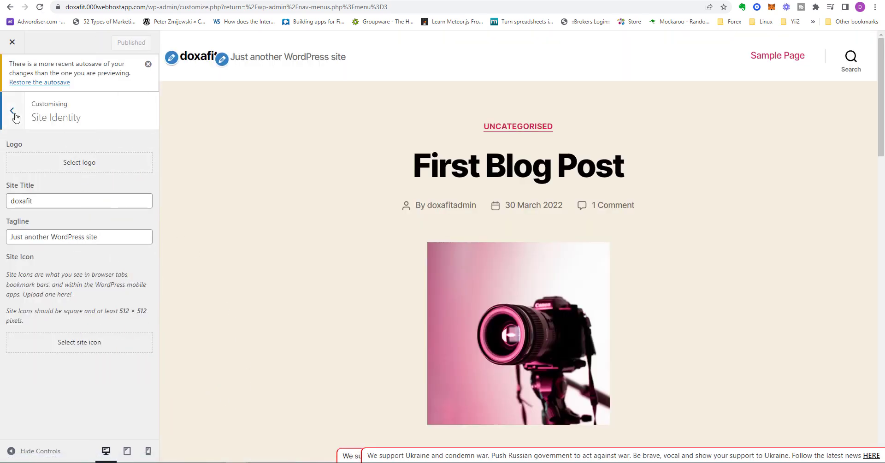
pyautogui.click(14, 114)
pyautogui.click(69, 215)
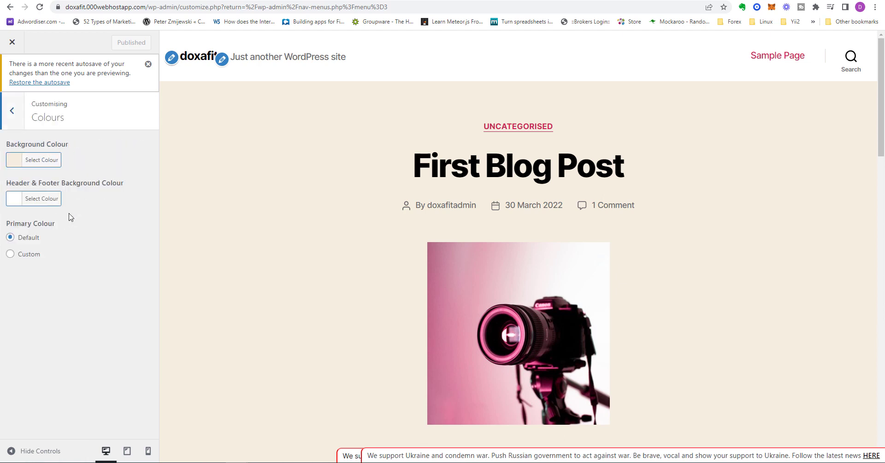
pyautogui.click(19, 116)
pyautogui.click(105, 237)
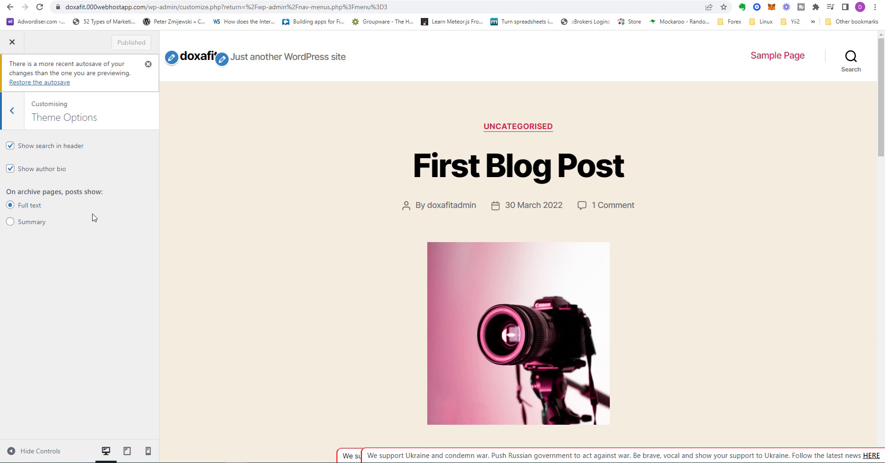
pyautogui.click(15, 116)
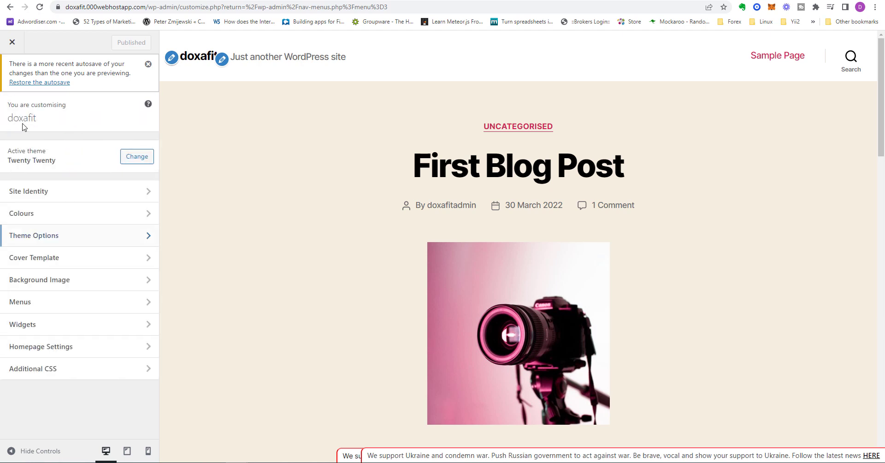
# Look through the customiser's Cover Template, Background Image and Menus settings
pyautogui.click(65, 257)
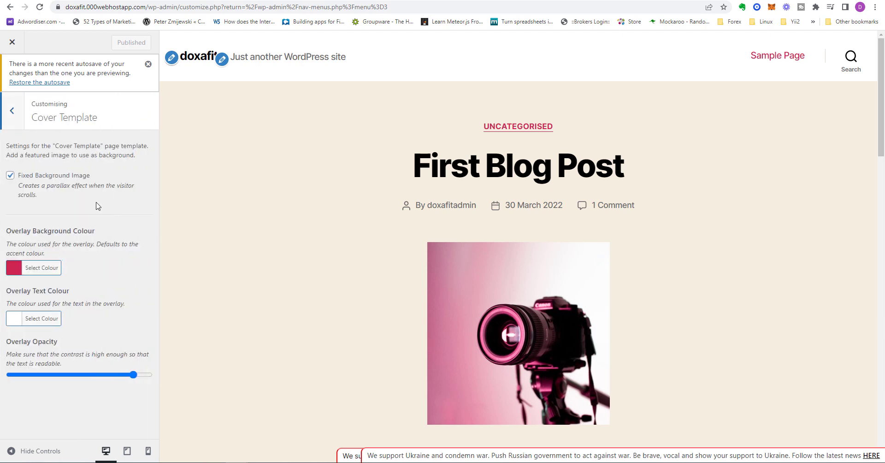
pyautogui.click(17, 113)
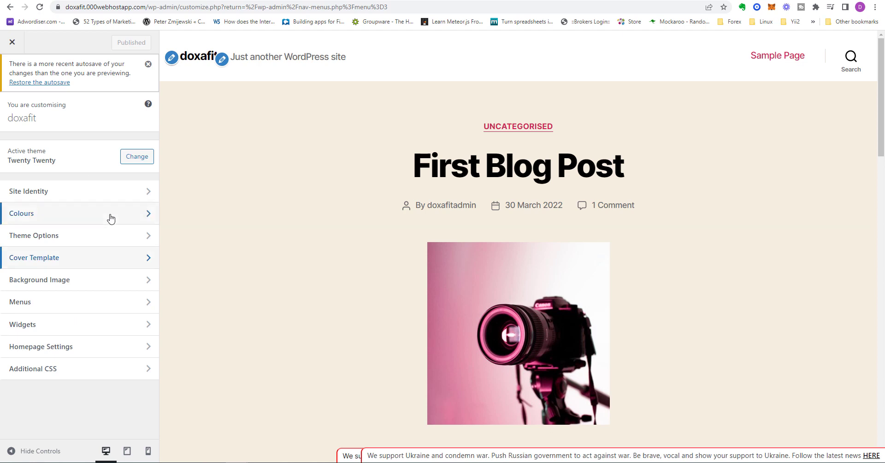
pyautogui.click(99, 280)
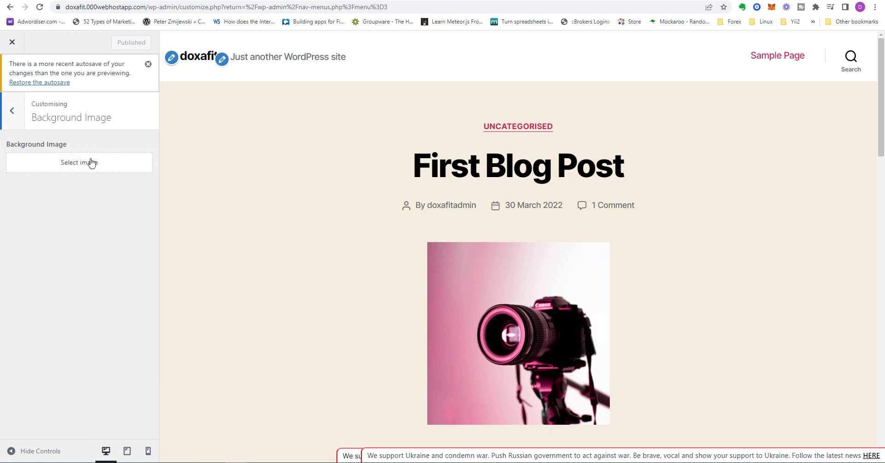
pyautogui.click(14, 108)
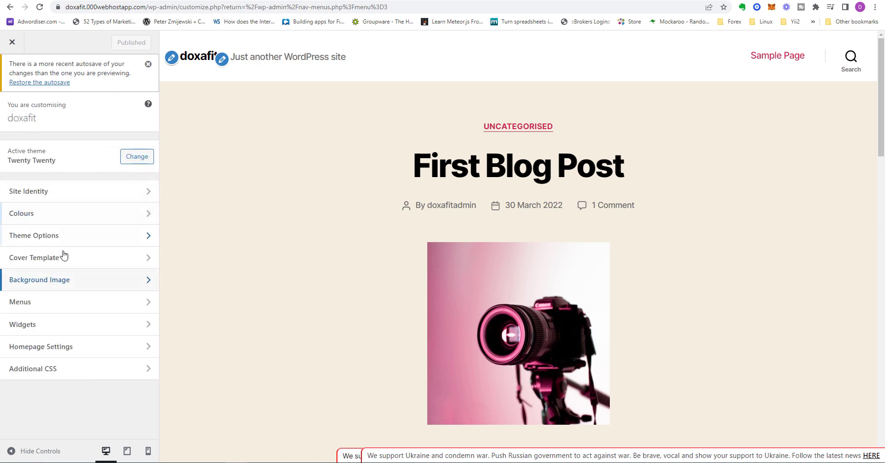
pyautogui.click(76, 307)
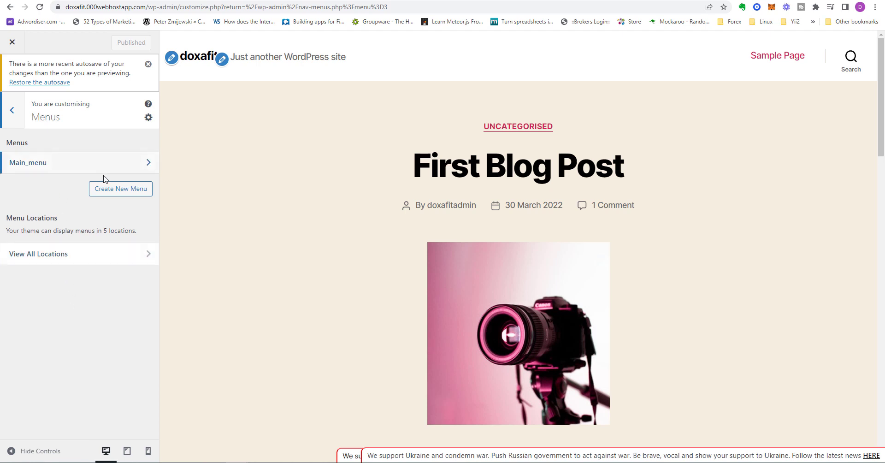
pyautogui.click(14, 111)
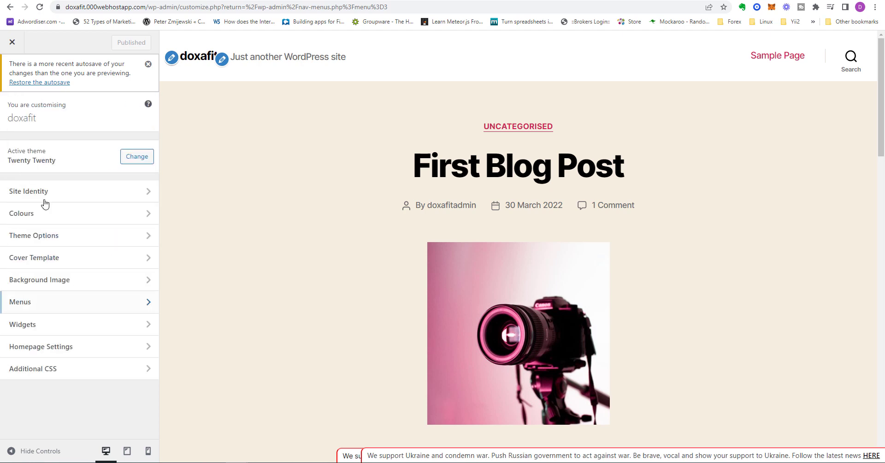
# Look at Footer #1 and Footer #2 in the customiser's Widgets settings and examine the footer widgets in the site preview
pyautogui.click(87, 329)
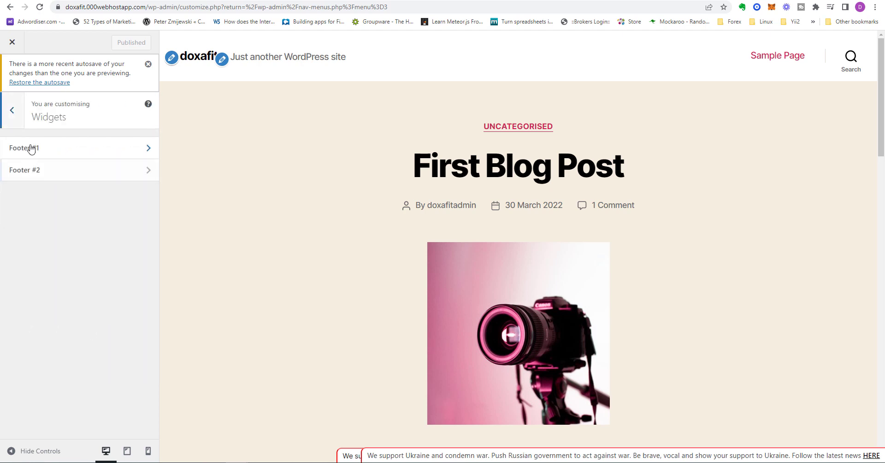
pyautogui.click(85, 147)
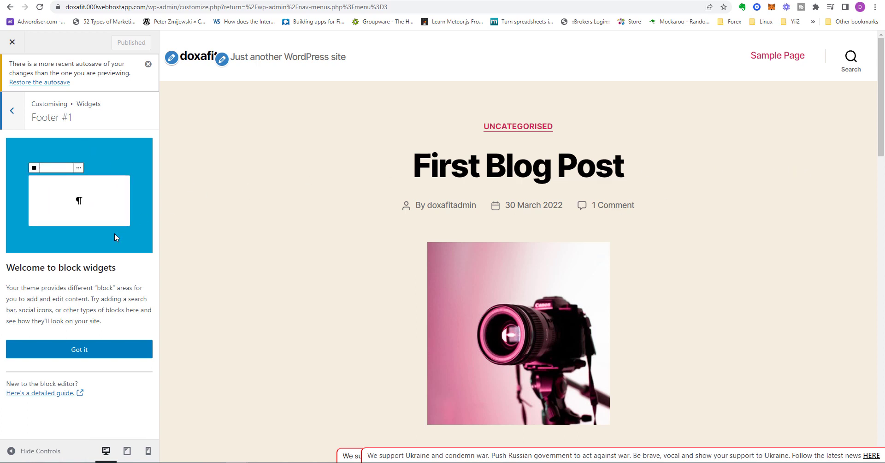
pyautogui.click(20, 118)
pyautogui.click(58, 171)
pyautogui.click(14, 112)
pyautogui.moveTo(881, 87); pyautogui.dragTo(875, 393)
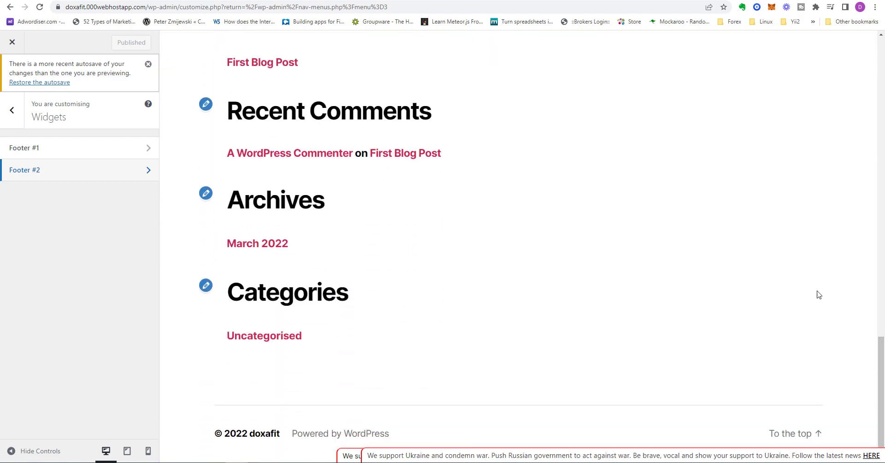
pyautogui.moveTo(881, 364); pyautogui.dragTo(878, 60)
pyautogui.click(12, 113)
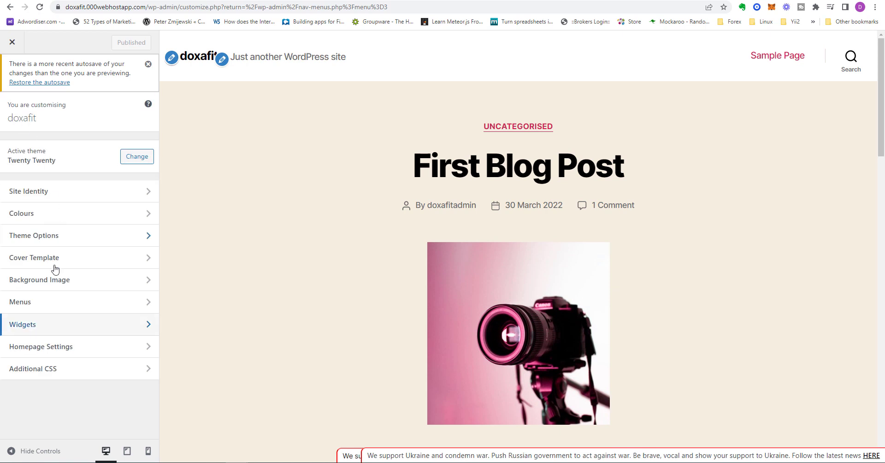
# Look through the customiser's Homepage Settings and Additional CSS sections
pyautogui.click(60, 350)
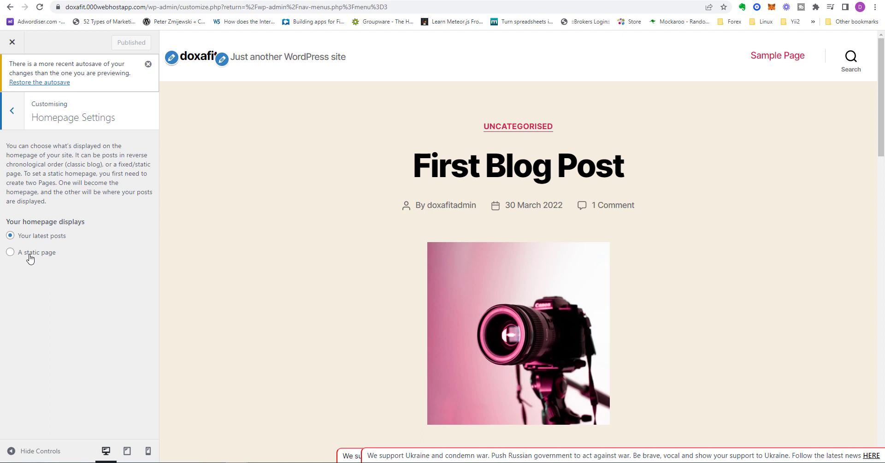
pyautogui.click(11, 121)
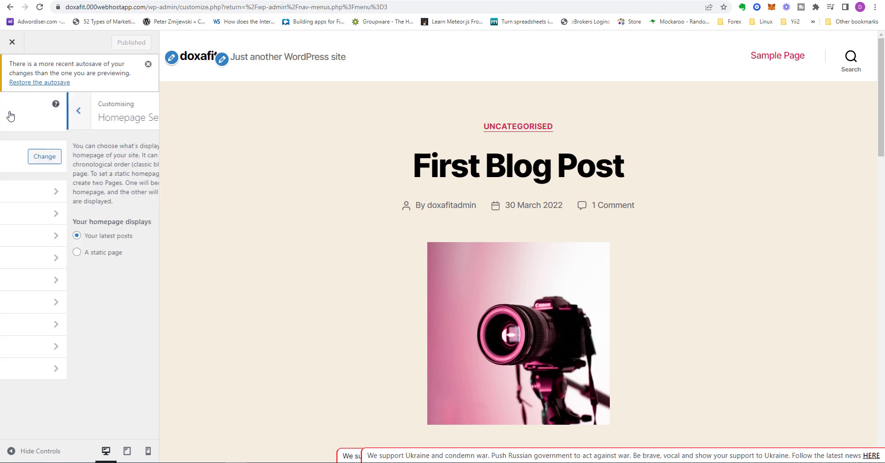
pyautogui.click(56, 370)
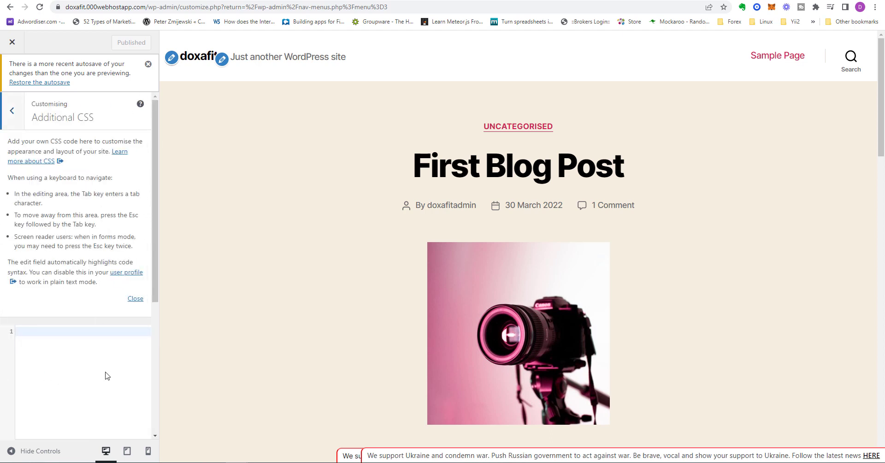
pyautogui.scroll(-3, 106, 376)
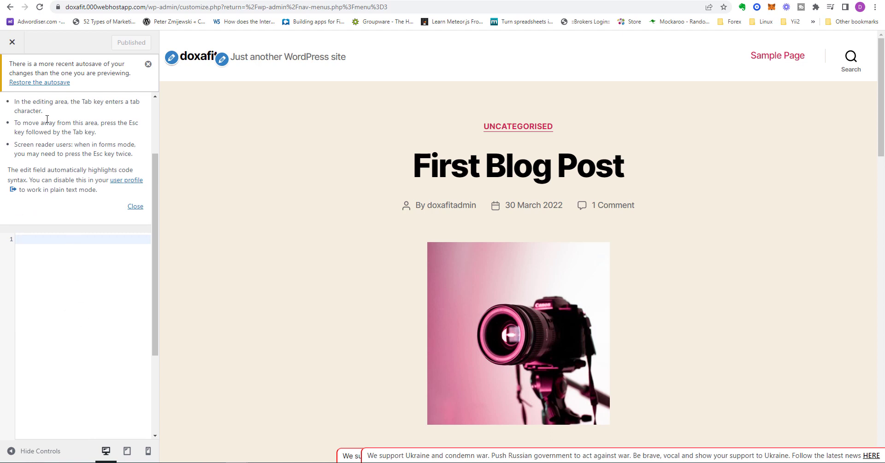
pyautogui.scroll(5, 63, 221)
pyautogui.click(15, 112)
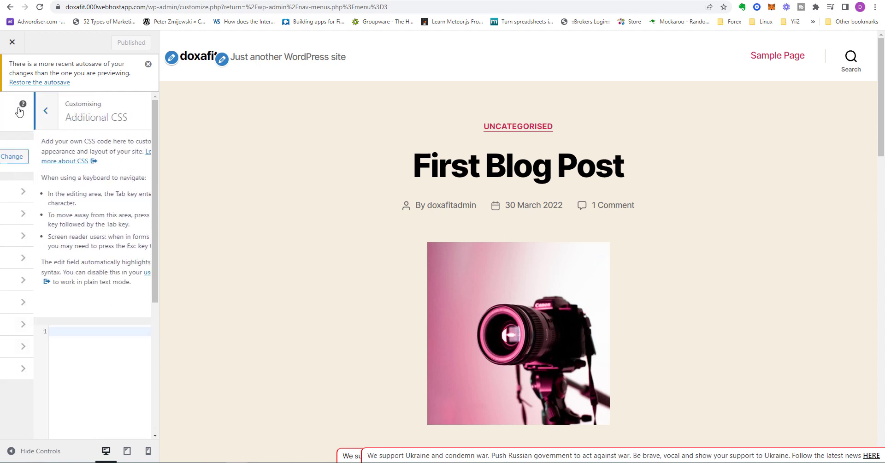
# Close the customiser and examine the Twenty Twenty theme's style.css in the theme file editor
pyautogui.click(17, 35)
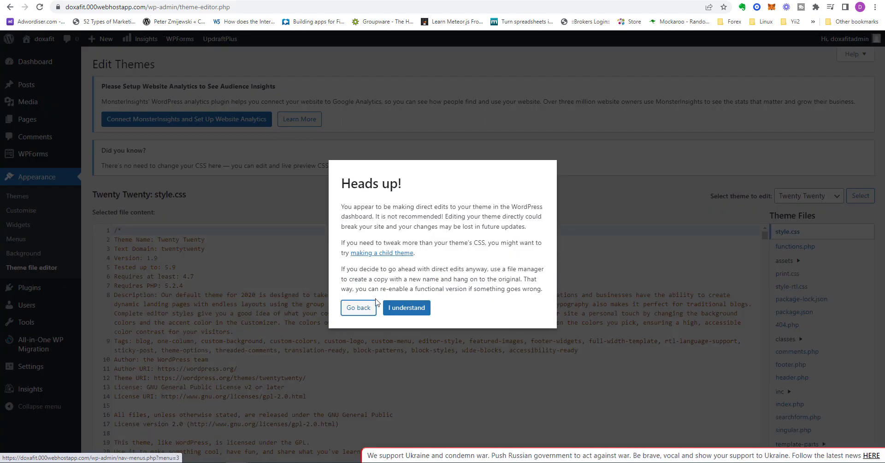
pyautogui.click(406, 307)
pyautogui.moveTo(756, 234)
pyautogui.mouseDown()
pyautogui.moveTo(760, 259)
pyautogui.moveTo(756, 232)
pyautogui.mouseUp()
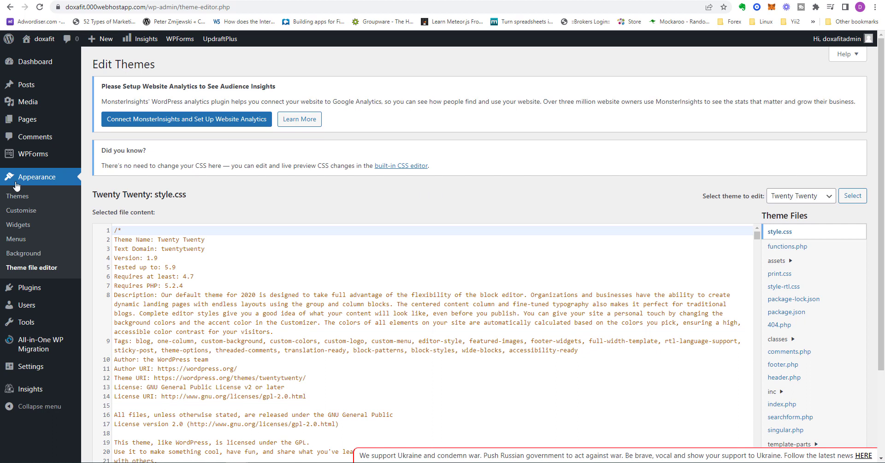
# Open the site's user list and examine the fields of the Add New User form
pyautogui.click(28, 259)
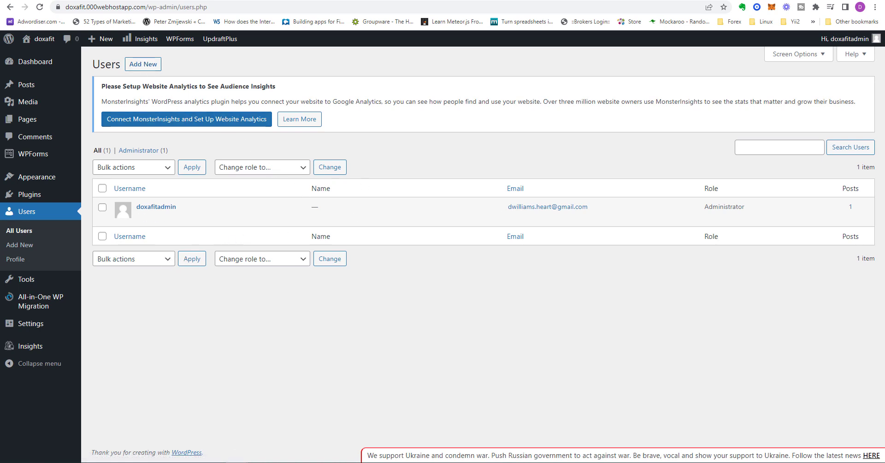
pyautogui.click(143, 64)
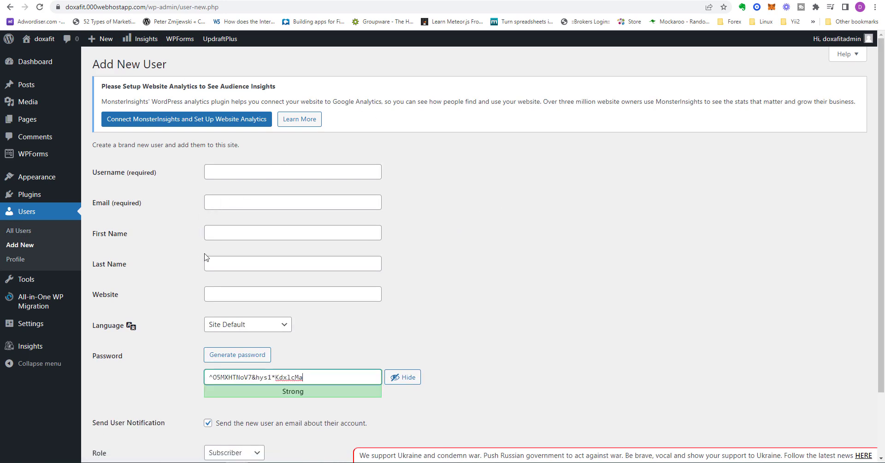
pyautogui.scroll(-3, 221, 262)
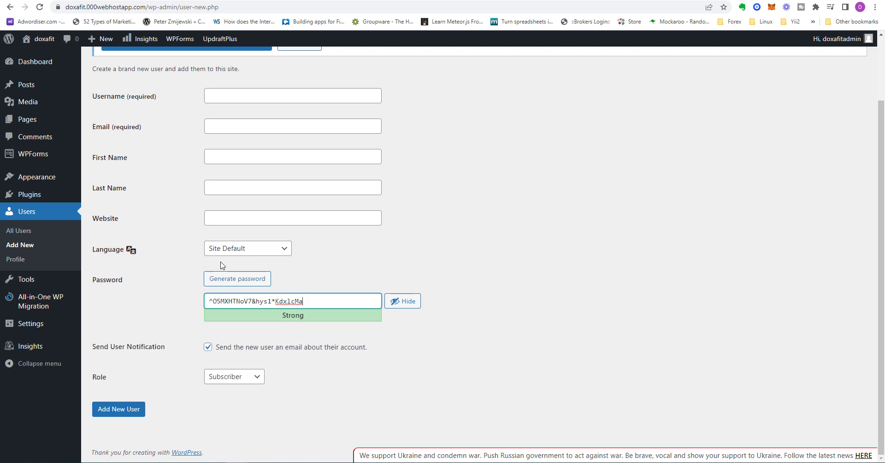
# Check the roles available for a new user, and examine the settings on the current user's Profile page
pyautogui.click(253, 381)
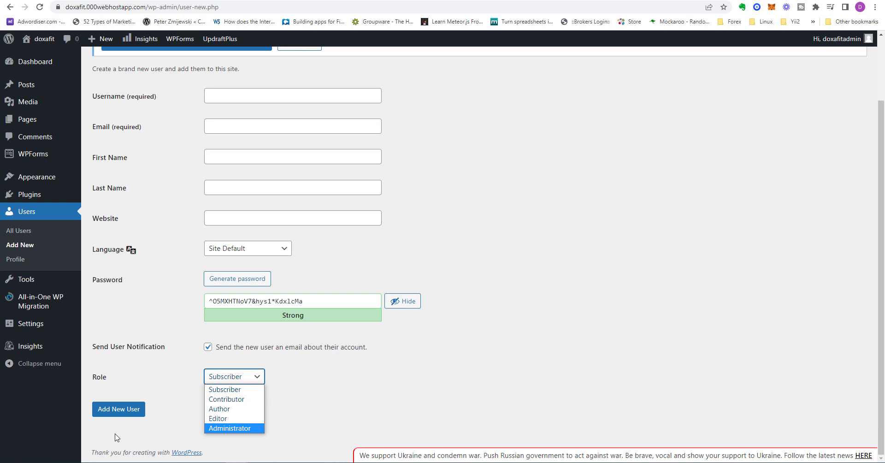
pyautogui.click(18, 259)
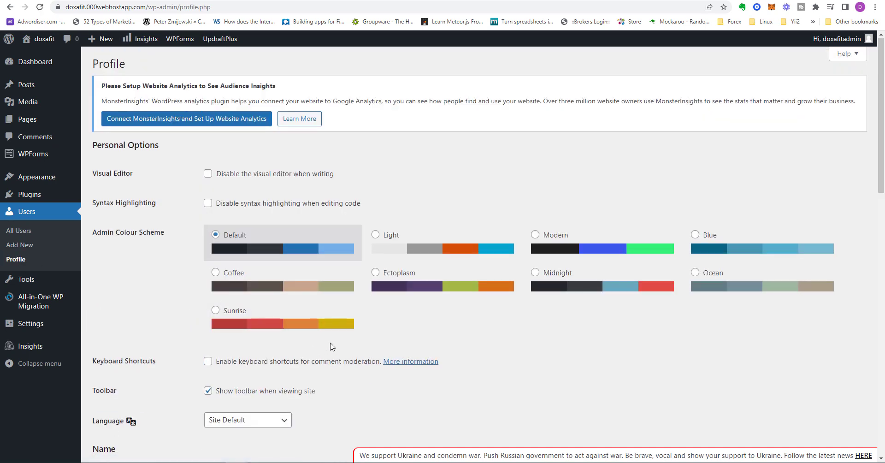
pyautogui.scroll(-4, 330, 355)
pyautogui.scroll(-4, 332, 346)
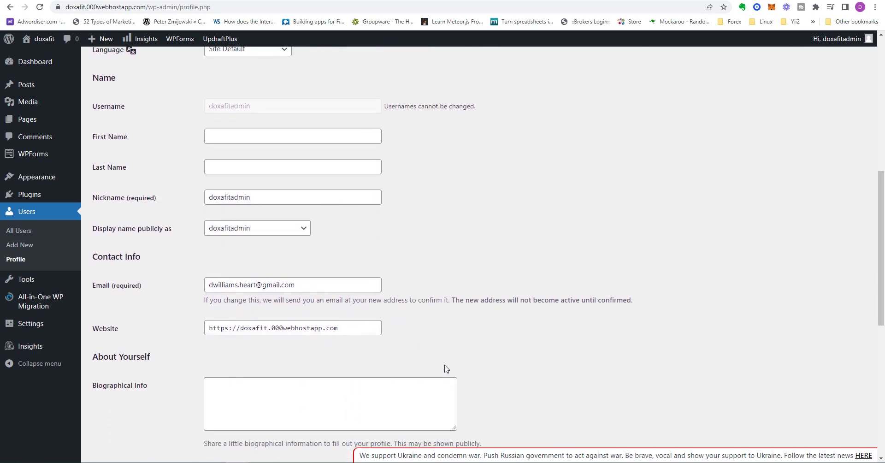
pyautogui.scroll(-4, 445, 368)
pyautogui.scroll(-2, 417, 382)
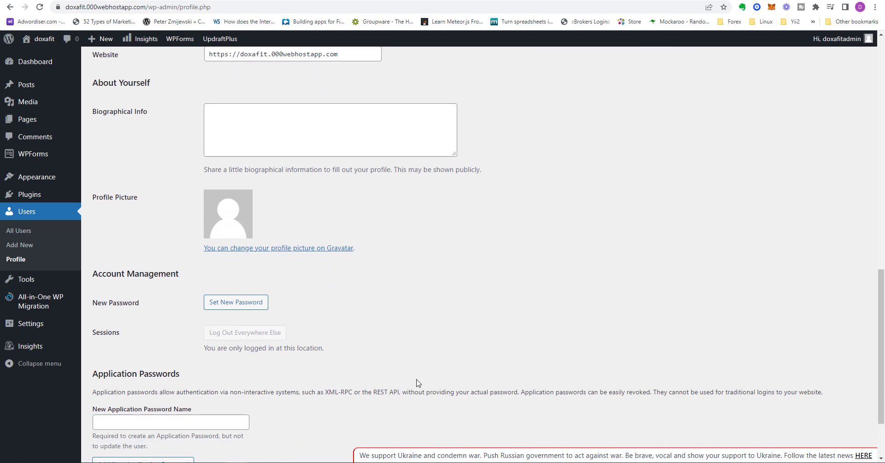
pyautogui.scroll(-1, 329, 279)
pyautogui.scroll(-1, 332, 280)
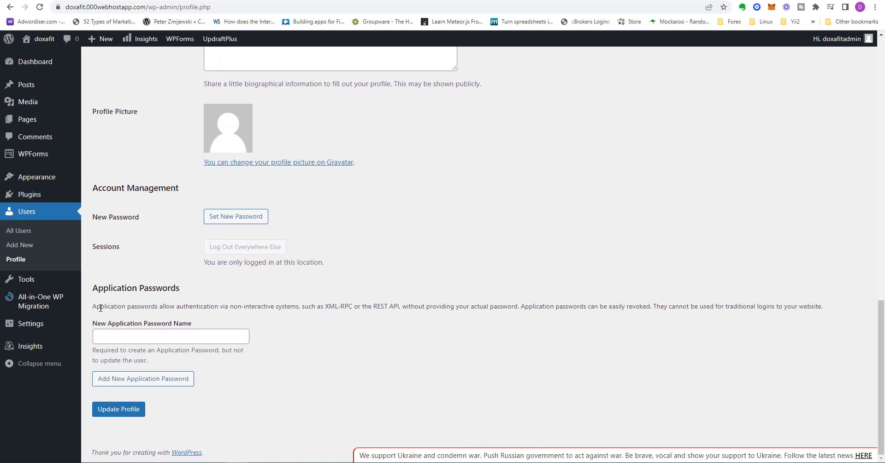
# Look through the Available Tools, Import, Export and Site Health pages of the site's tools
pyautogui.click(29, 282)
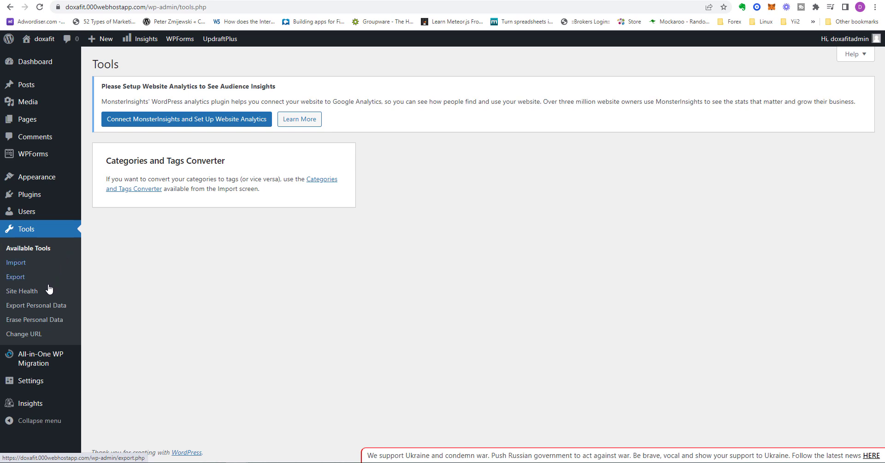
pyautogui.click(17, 263)
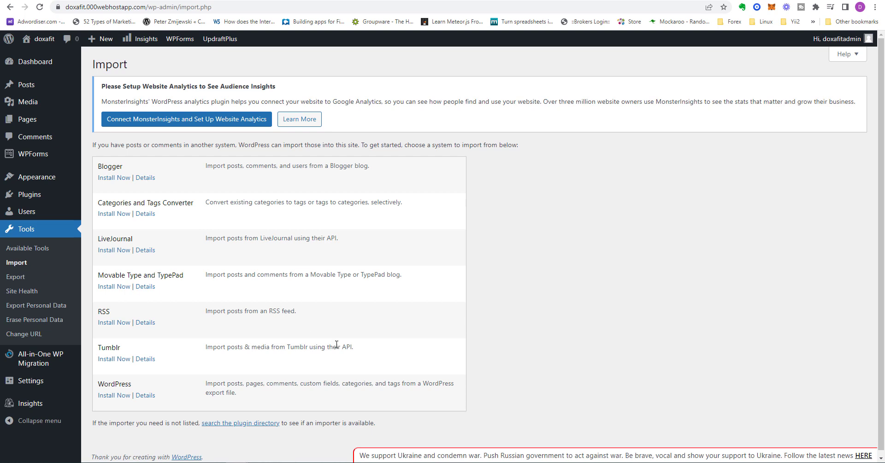
pyautogui.click(14, 278)
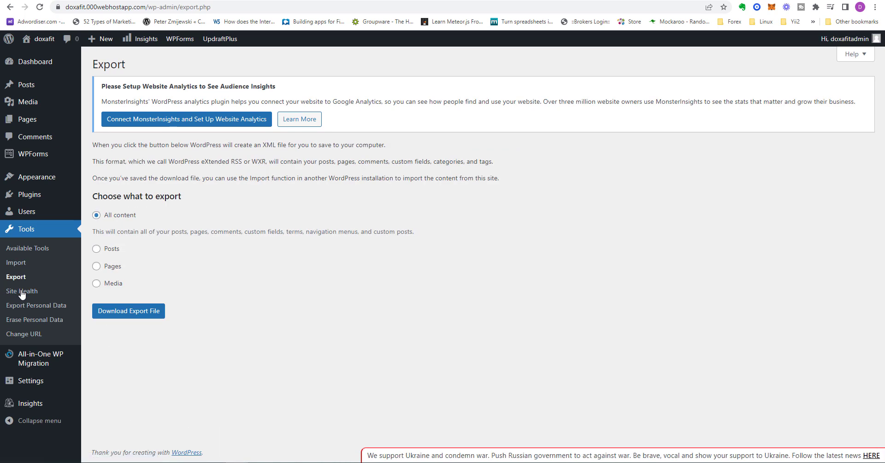
pyautogui.click(21, 292)
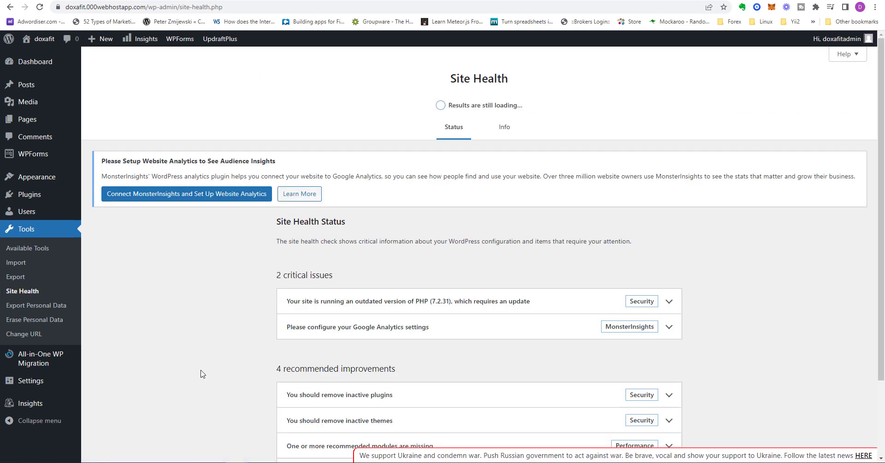
pyautogui.scroll(-2, 193, 377)
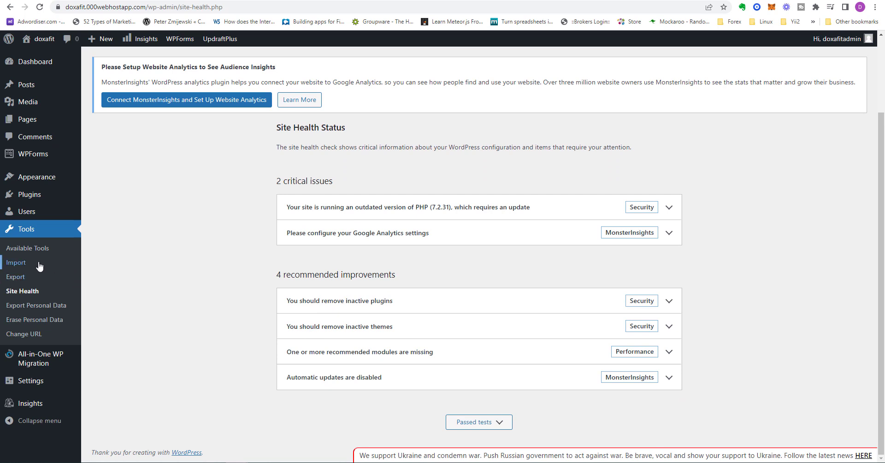
# Look at the Export Personal Data, Erase Personal Data and Change URL tools
pyautogui.click(25, 307)
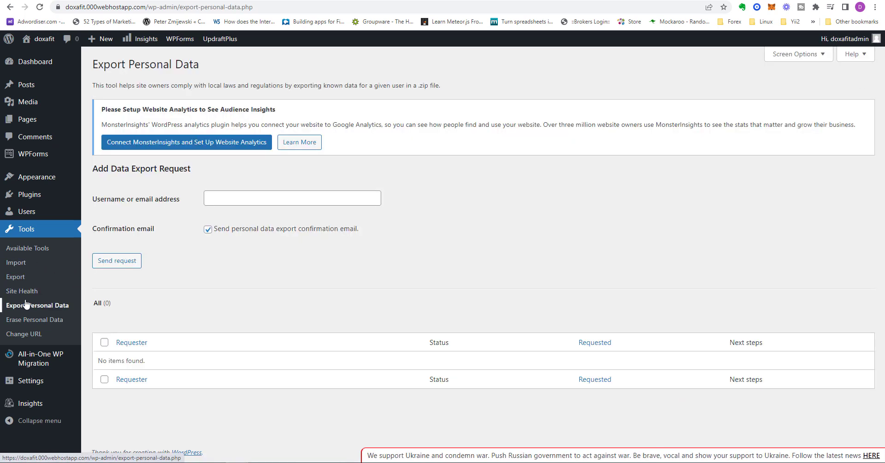
pyautogui.click(26, 319)
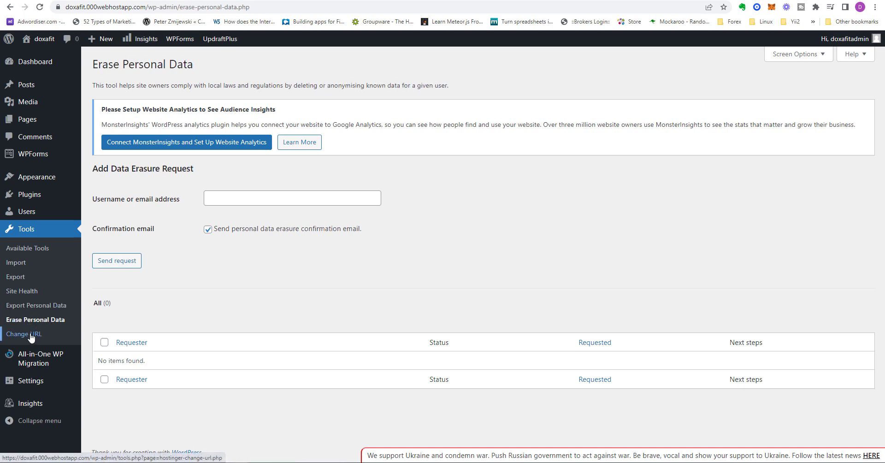
pyautogui.click(30, 335)
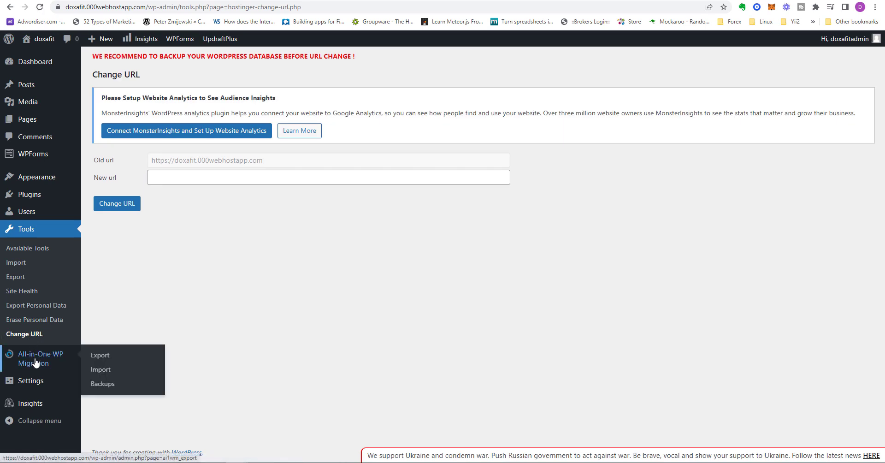
# Look through the export and backup pages of the All-in-One WP Migration plugin
pyautogui.click(35, 363)
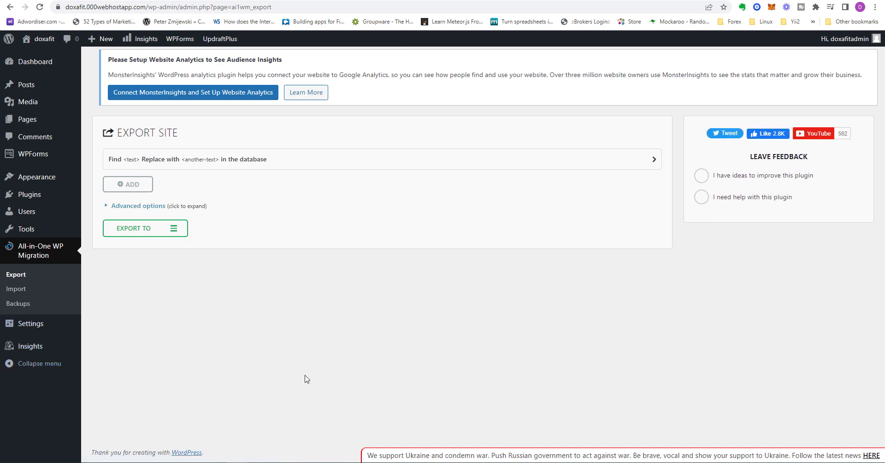
pyautogui.click(14, 294)
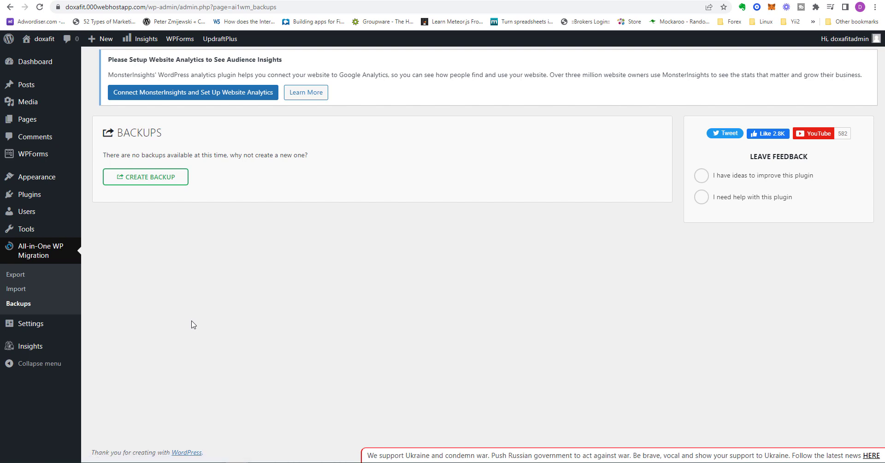
# Set the site's time zone to Bogota in the General Settings and save the changes
pyautogui.moveTo(28, 327)
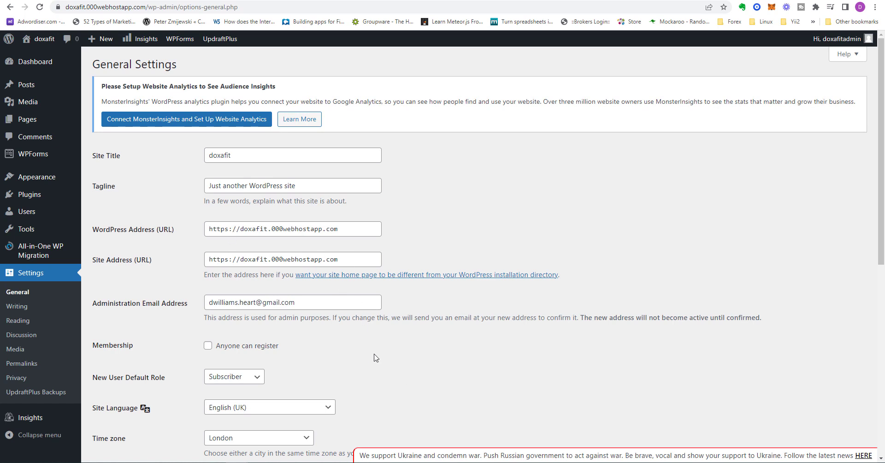
pyautogui.scroll(-4, 375, 357)
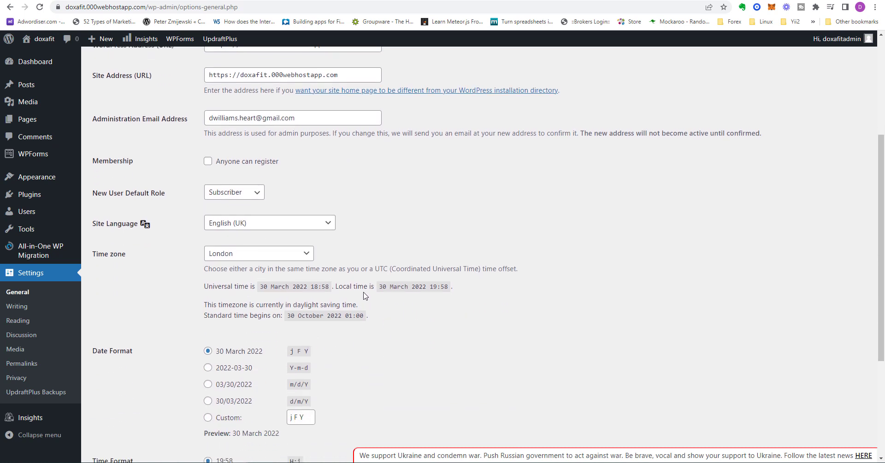
pyautogui.click(292, 258)
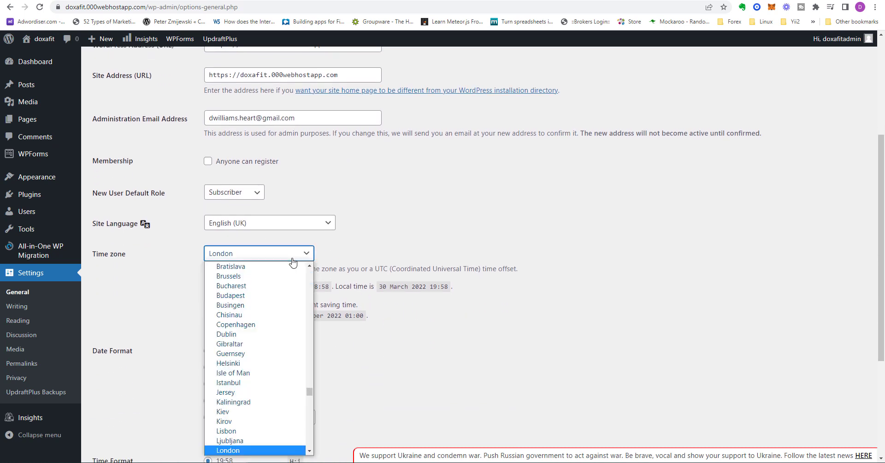
pyautogui.press('b')
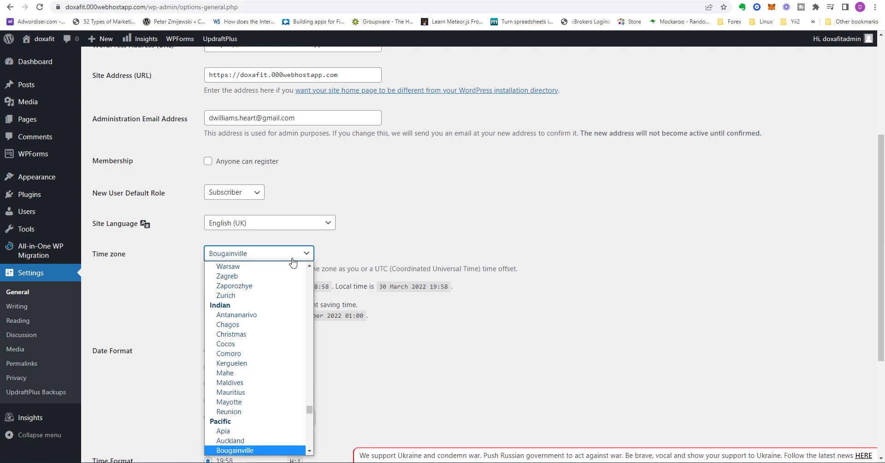
pyautogui.write('bog')
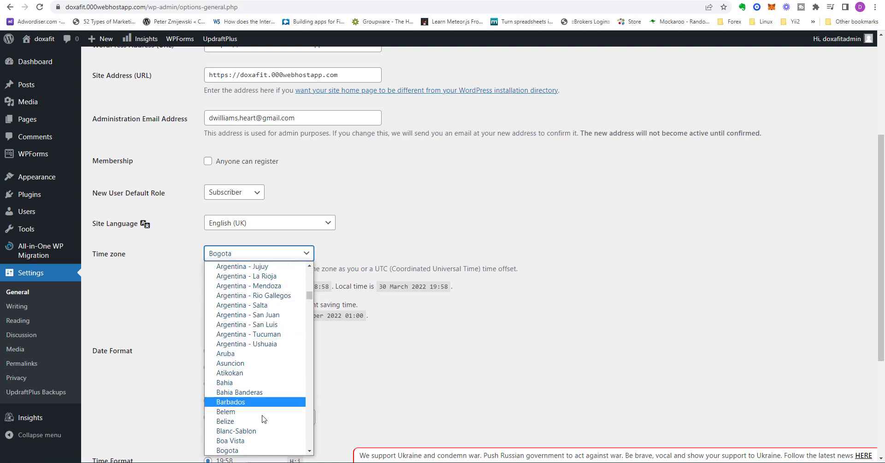
pyautogui.click(230, 450)
pyautogui.click(509, 325)
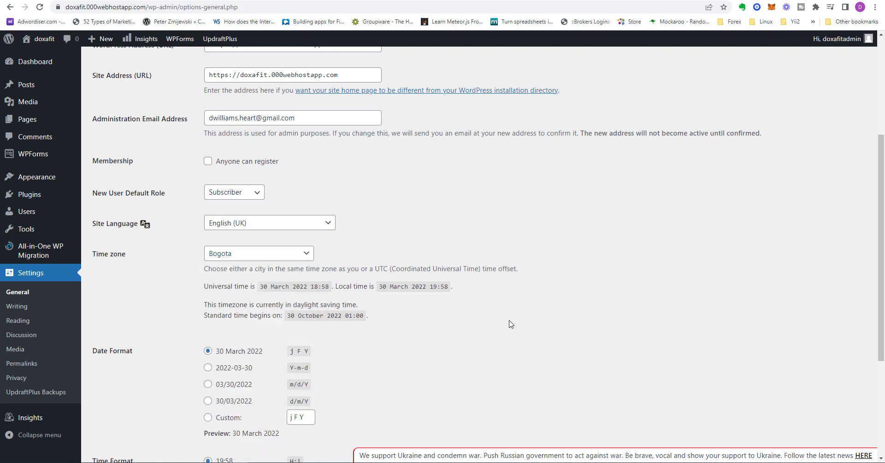
pyautogui.scroll(-3, 509, 325)
pyautogui.scroll(-1, 466, 327)
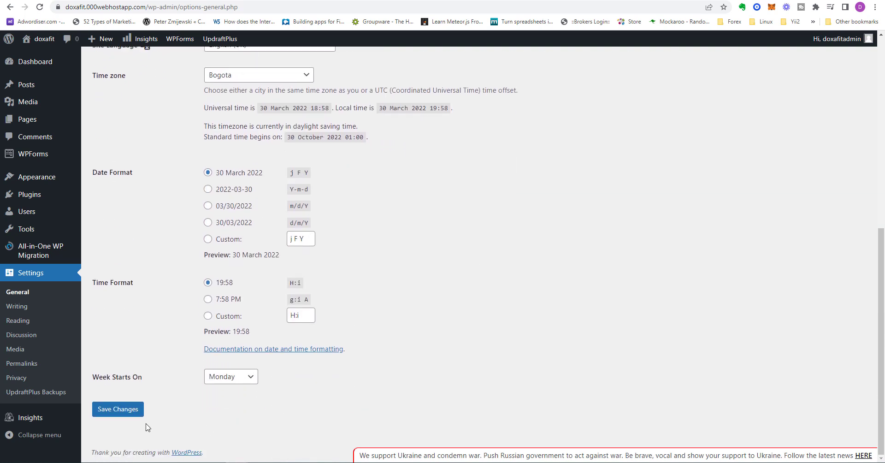
pyautogui.click(121, 409)
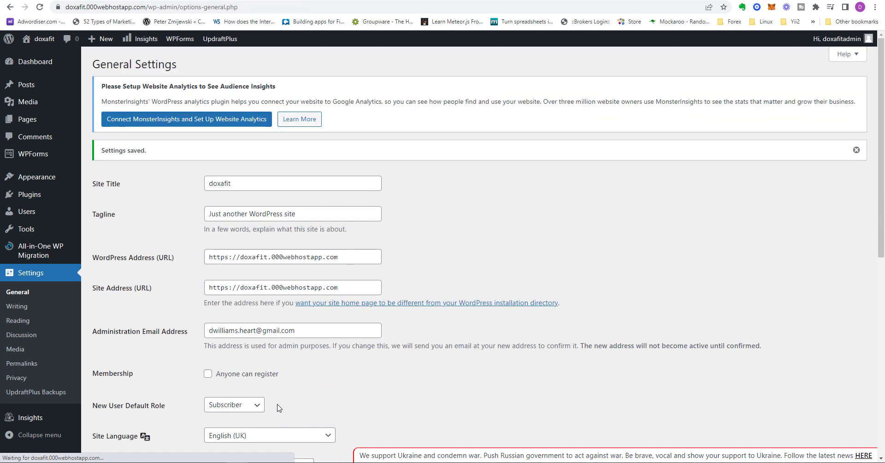
# Examine the options in the Writing Settings and the Reading Settings
pyautogui.click(19, 308)
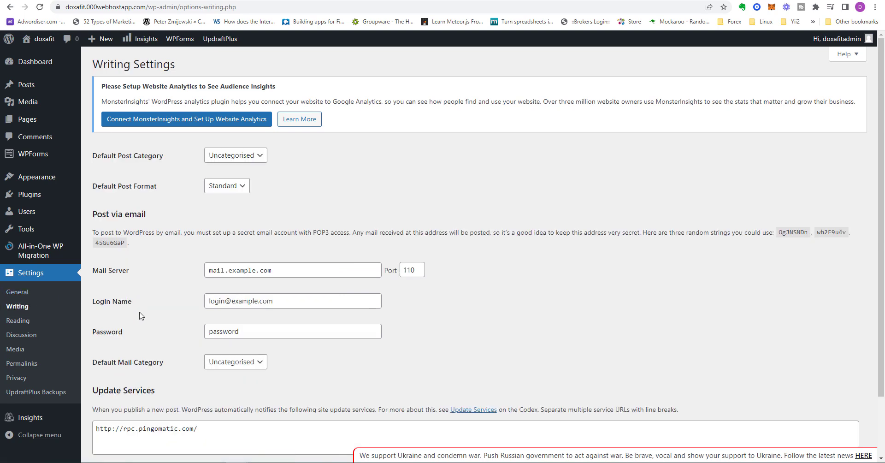
pyautogui.scroll(-3, 167, 342)
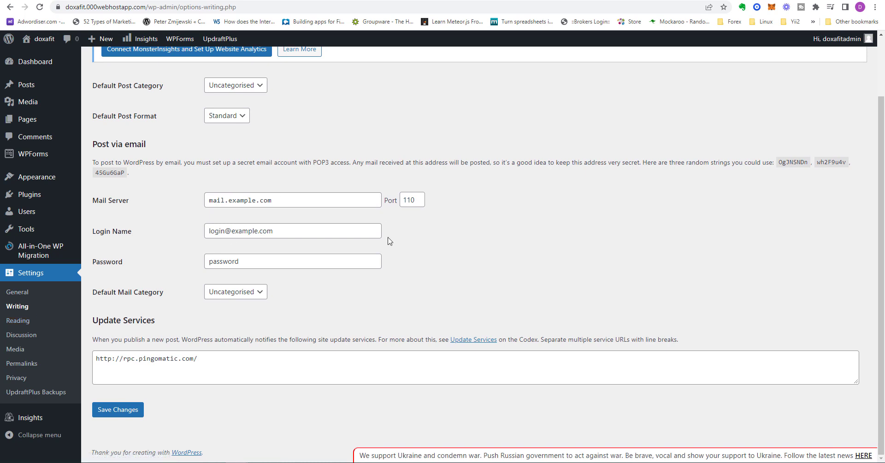
pyautogui.click(19, 323)
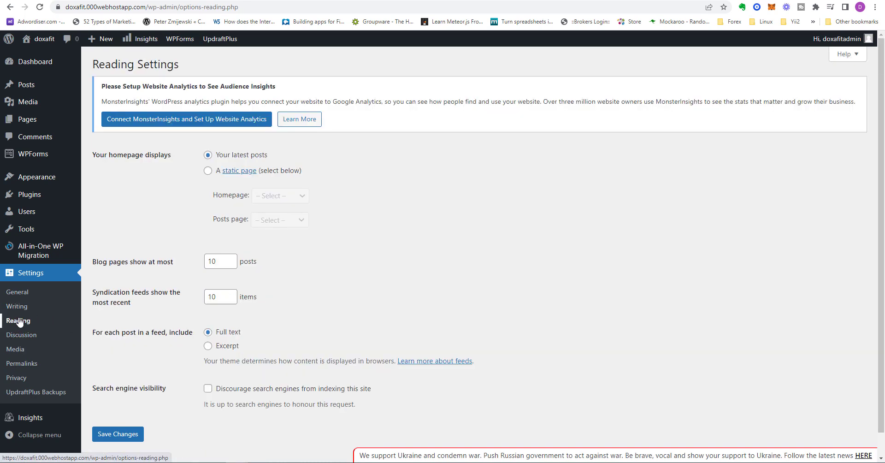
pyautogui.scroll(-1, 476, 275)
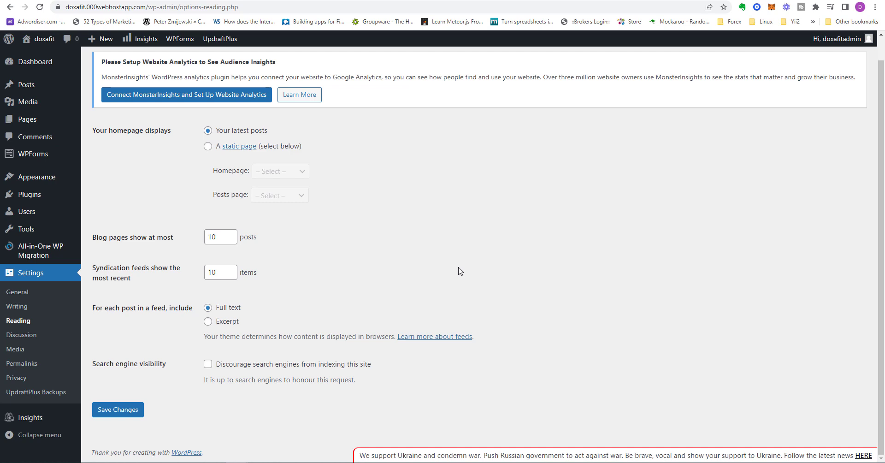
# Examine the Discussion Settings, including the comment, moderation, disallowed key and avatar options
pyautogui.click(21, 338)
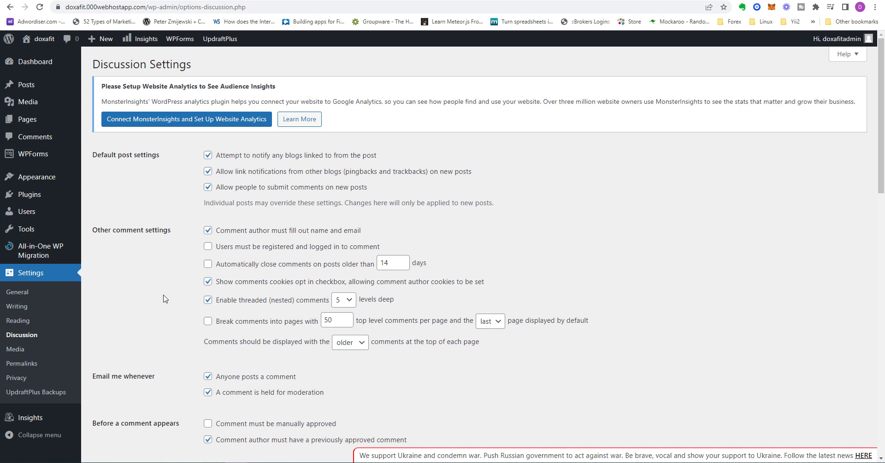
pyautogui.scroll(-2, 165, 299)
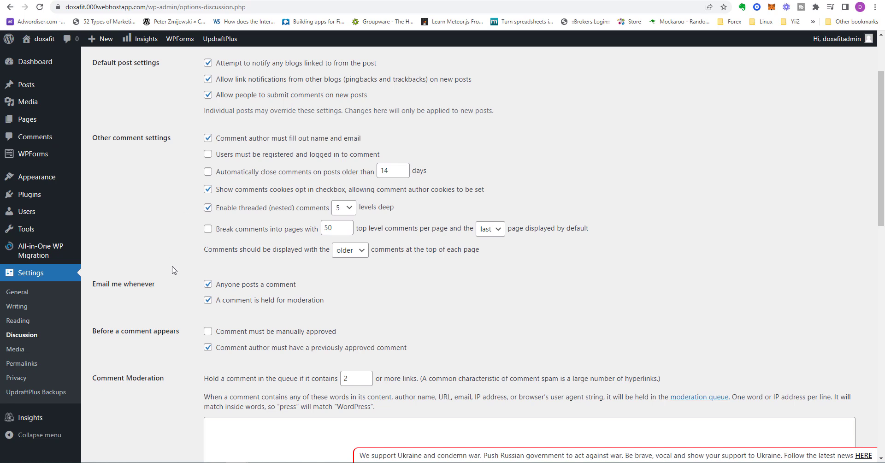
pyautogui.scroll(-4, 173, 271)
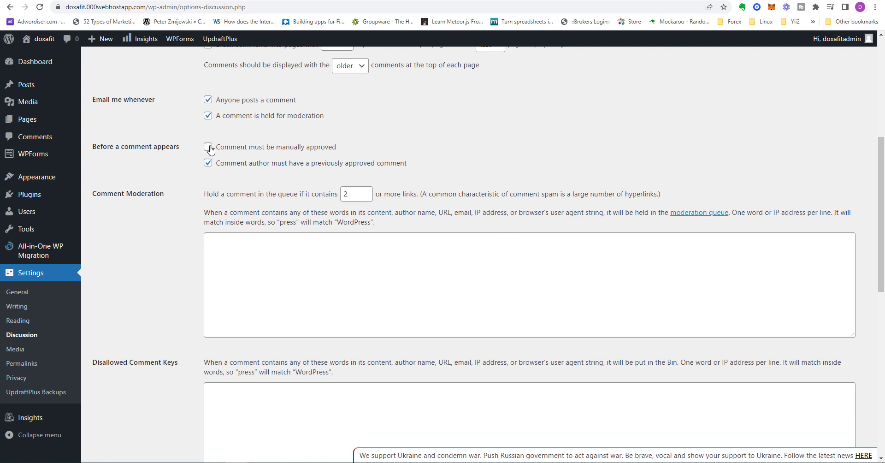
pyautogui.scroll(-4, 158, 319)
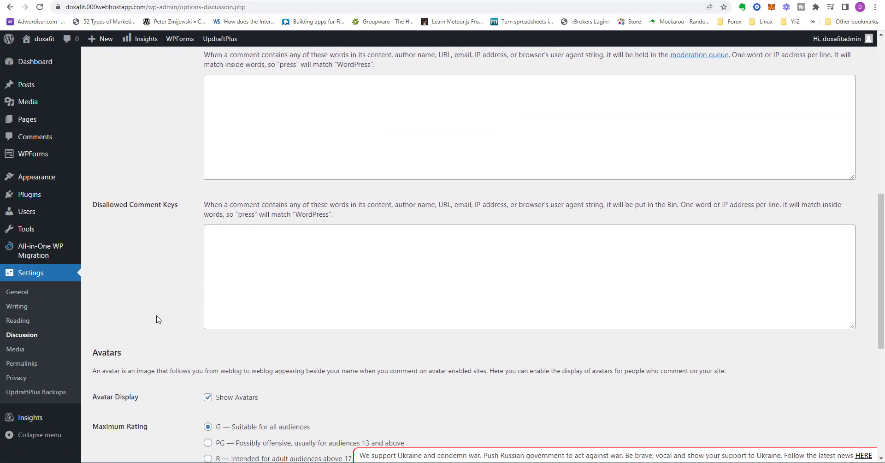
pyautogui.scroll(-1, 151, 315)
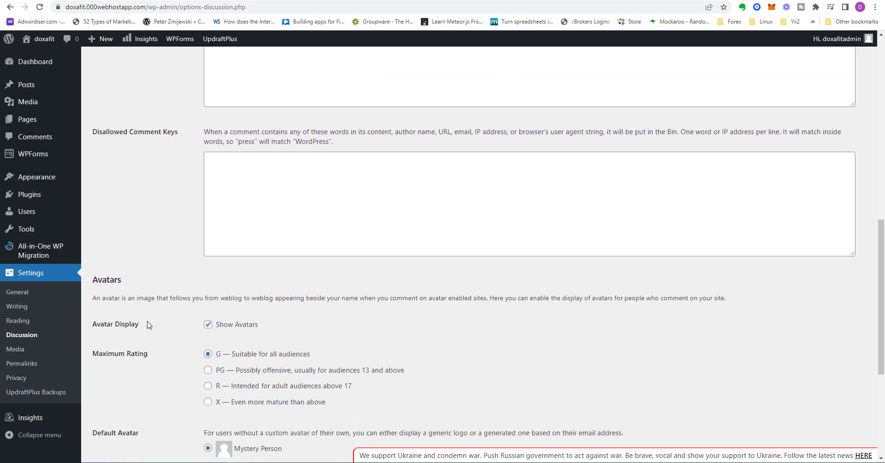
pyautogui.scroll(-2, 148, 324)
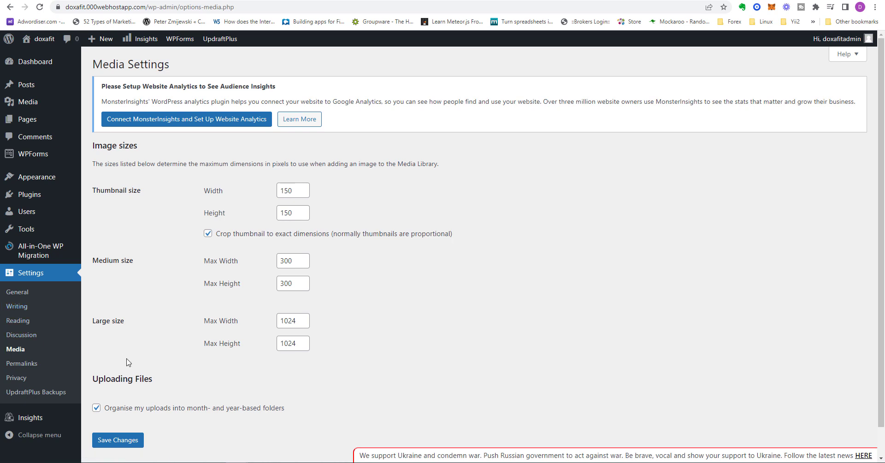
# Look at the image size and upload options in the Media Settings, and open the Permalink Settings
pyautogui.scroll(-1, 128, 362)
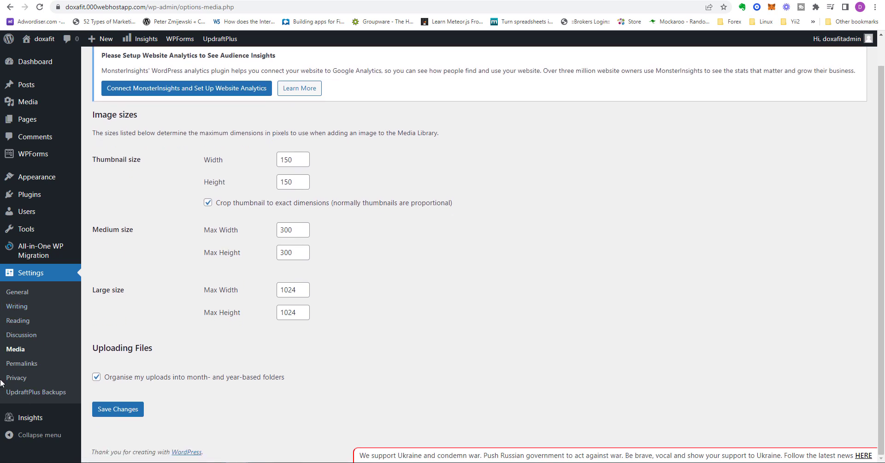
pyautogui.click(28, 364)
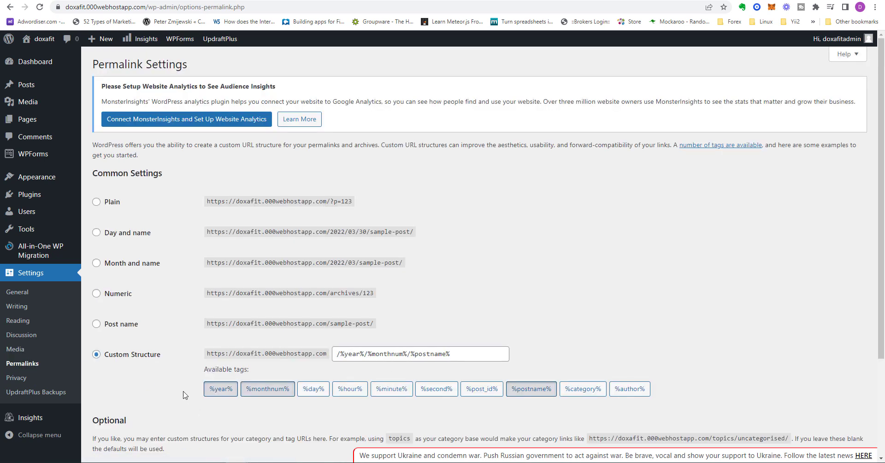
# Set the site's permalink structure to Post name and save the changes
pyautogui.scroll(-1, 167, 389)
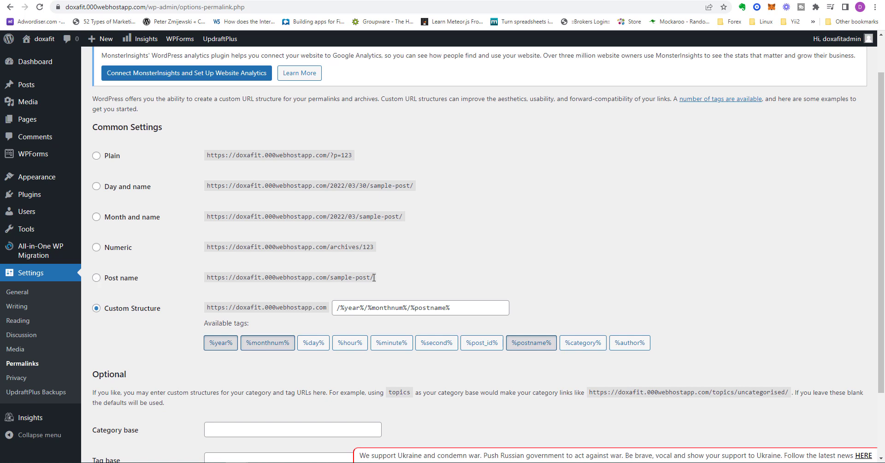
pyautogui.click(96, 278)
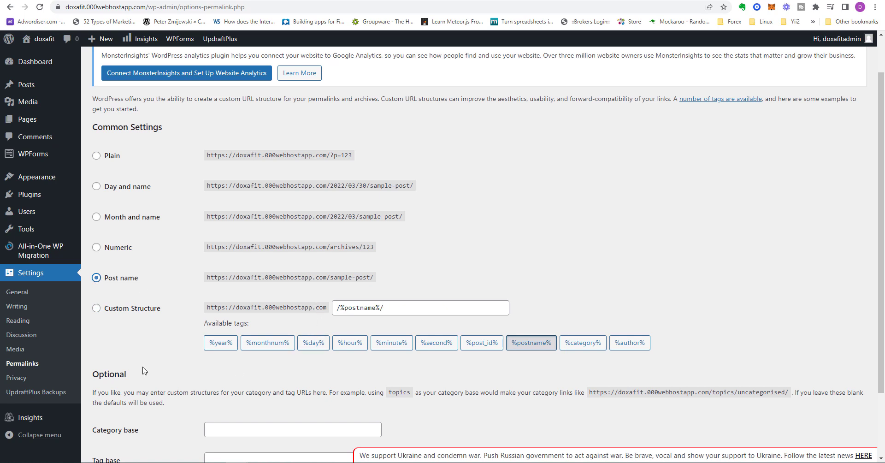
pyautogui.scroll(-2, 144, 382)
pyautogui.click(118, 409)
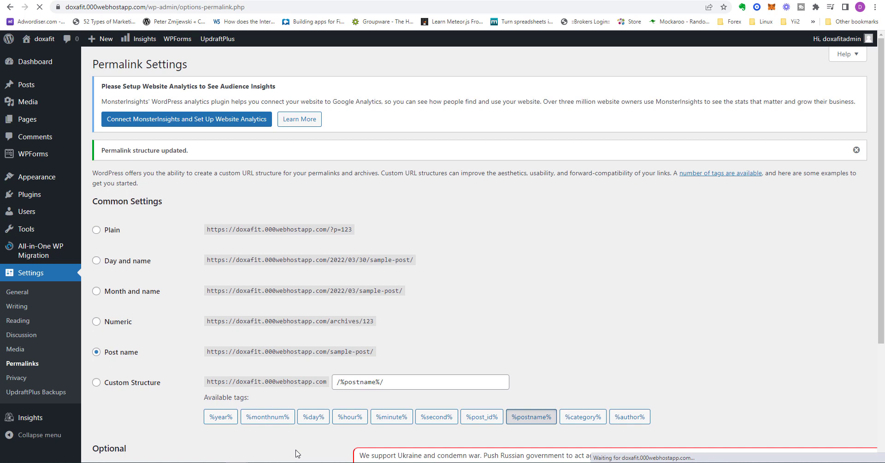
# Open the Privacy Settings and look at the pages available for use as the Privacy Policy page
pyautogui.click(16, 378)
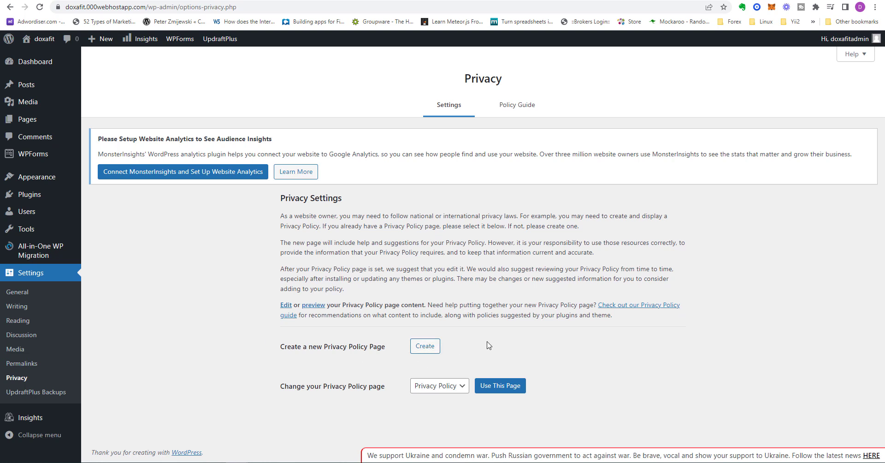
pyautogui.click(458, 385)
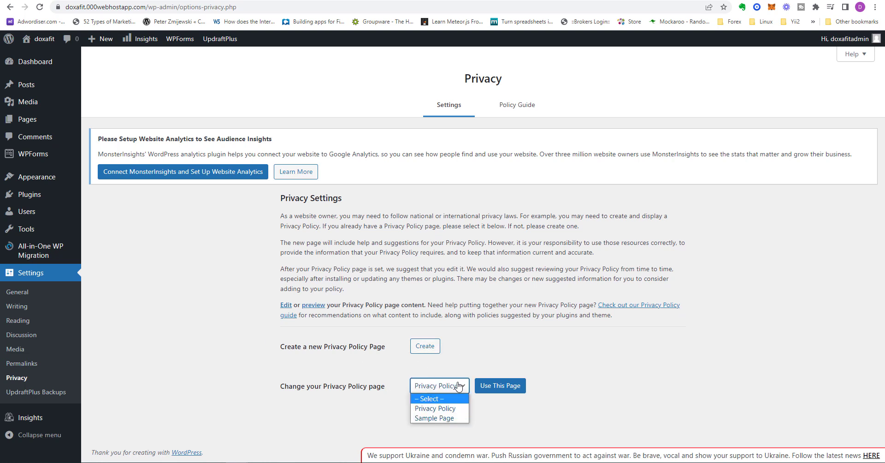
pyautogui.click(458, 385)
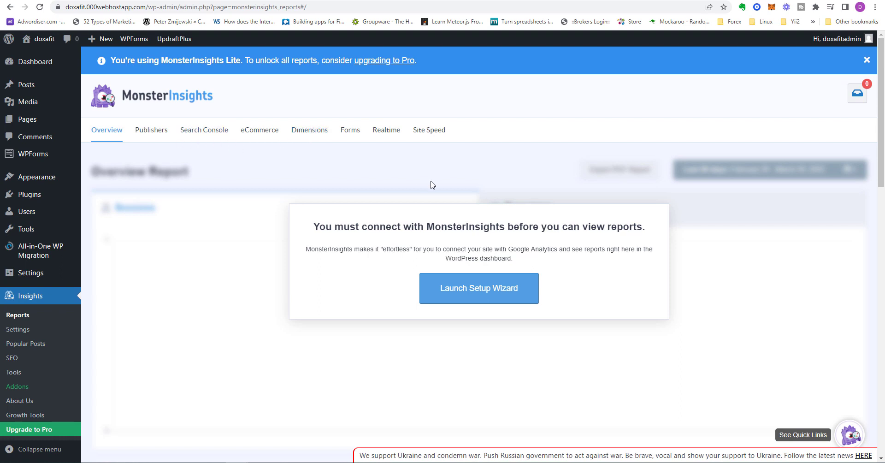
# Look over the MonsterInsights Overview Report page under Insights
pyautogui.moveTo(32, 246)
pyautogui.scroll(-1, 32, 245)
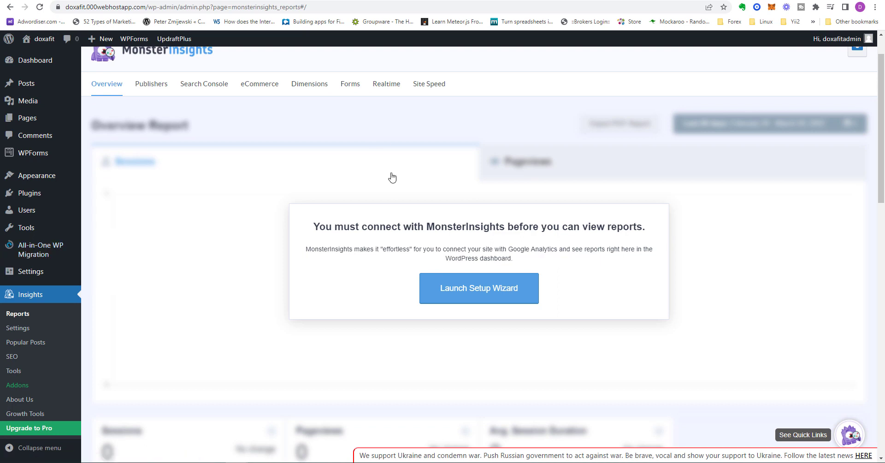
pyautogui.scroll(1, 392, 177)
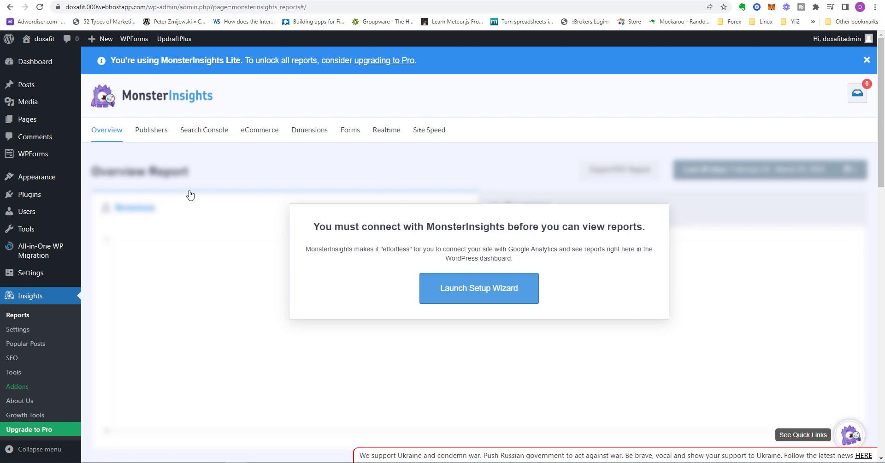
# Examine the General, Engagement and eCommerce sections of the MonsterInsights settings, including the affiliate tracking area
pyautogui.click(25, 329)
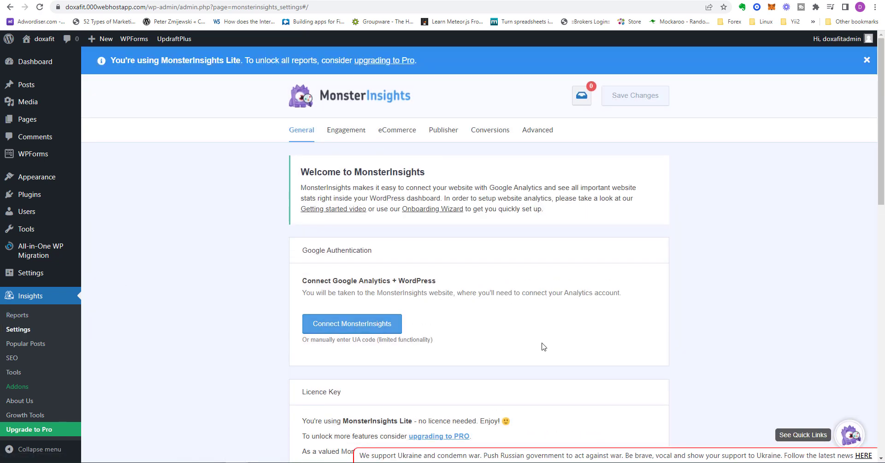
pyautogui.click(339, 135)
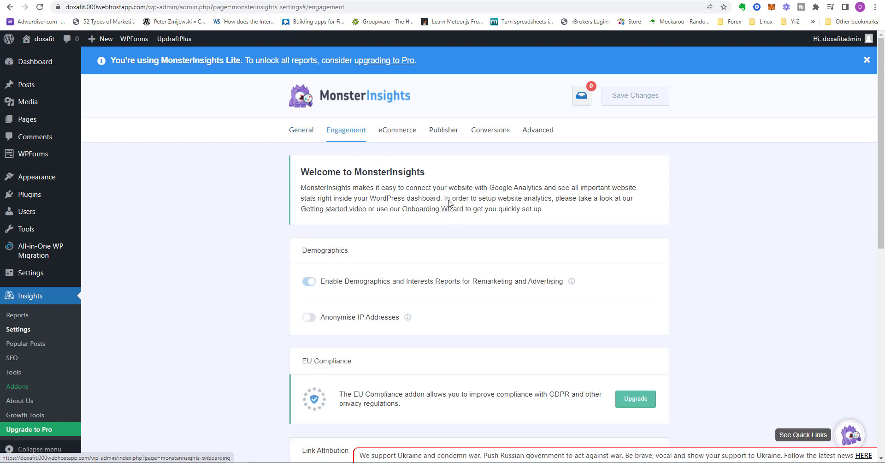
pyautogui.click(402, 135)
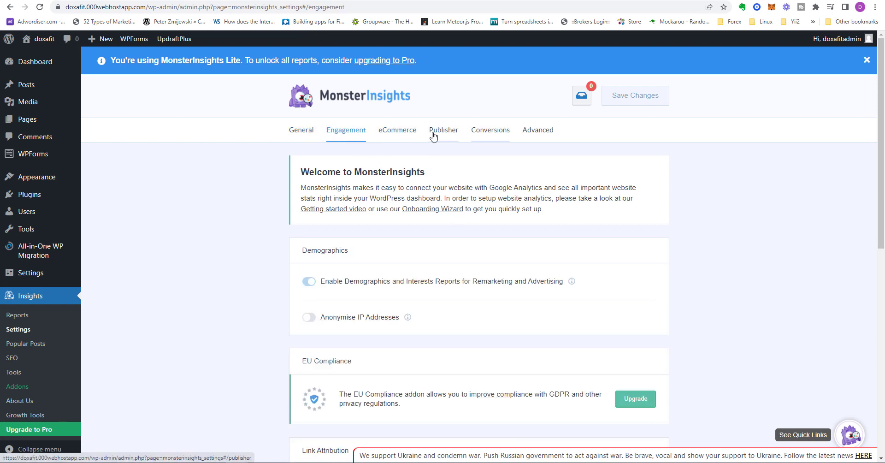
pyautogui.scroll(-6, 678, 307)
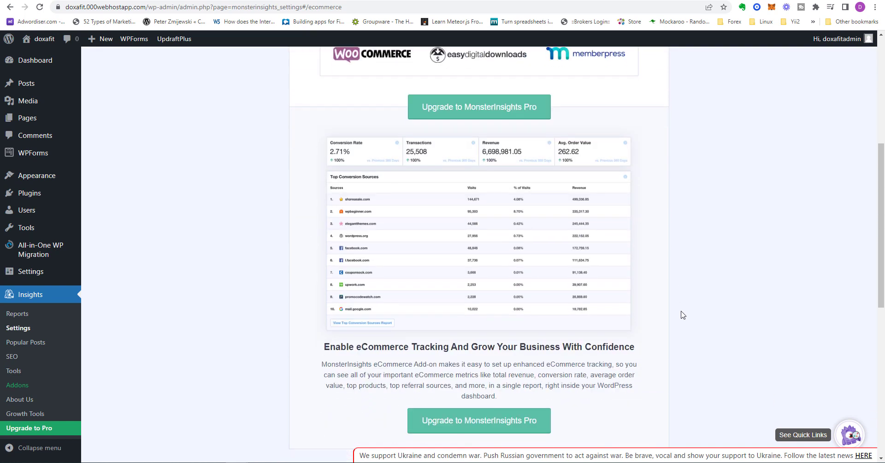
pyautogui.scroll(-8, 683, 315)
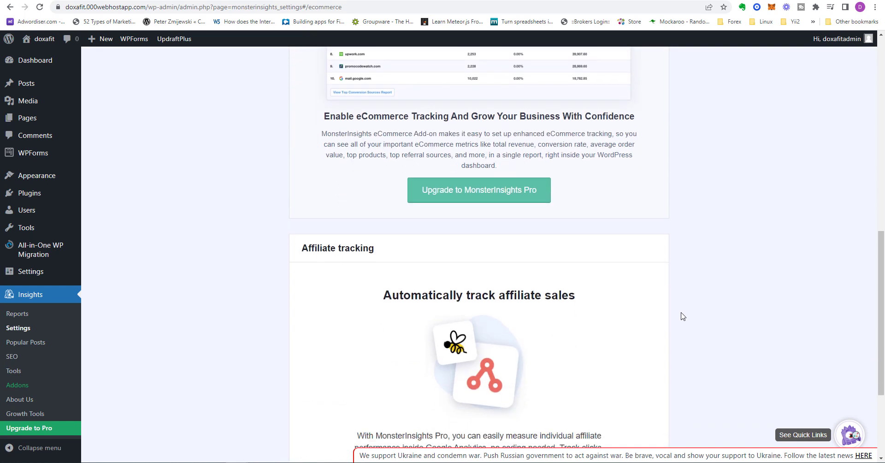
pyautogui.scroll(-1, 681, 317)
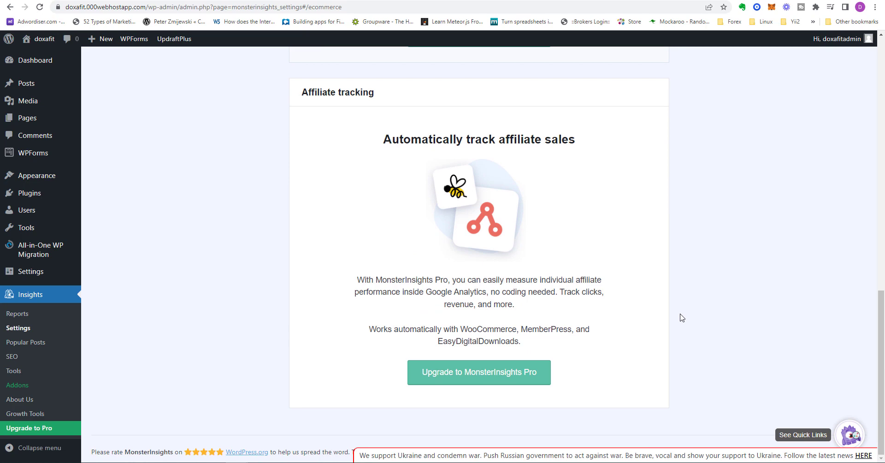
pyautogui.scroll(15, 681, 317)
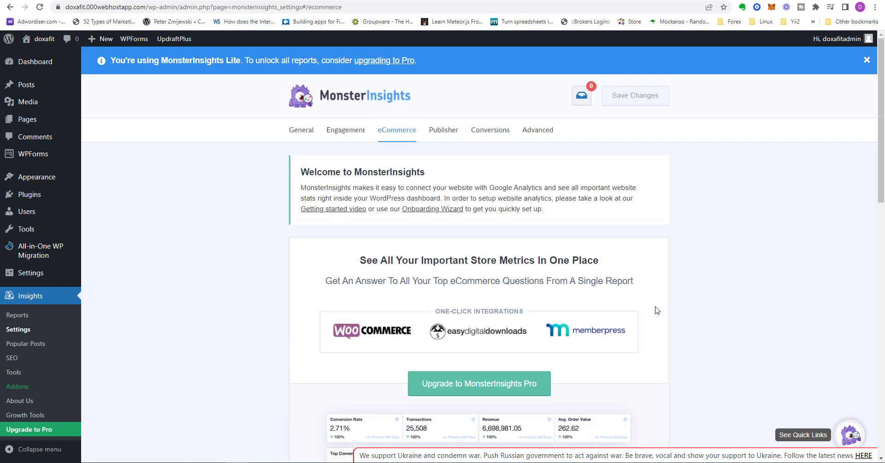
# Examine the Publisher, Conversions and Advanced sections of the MonsterInsights settings, and return to the General section
pyautogui.click(444, 131)
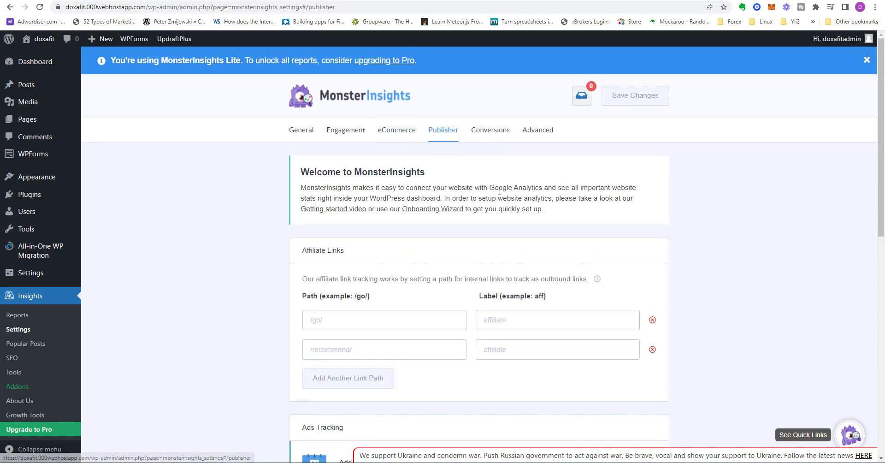
pyautogui.click(492, 134)
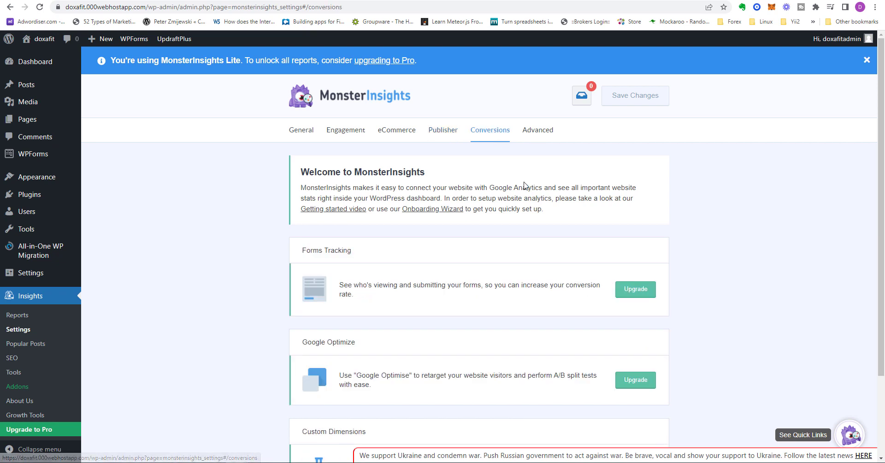
pyautogui.scroll(-2, 697, 289)
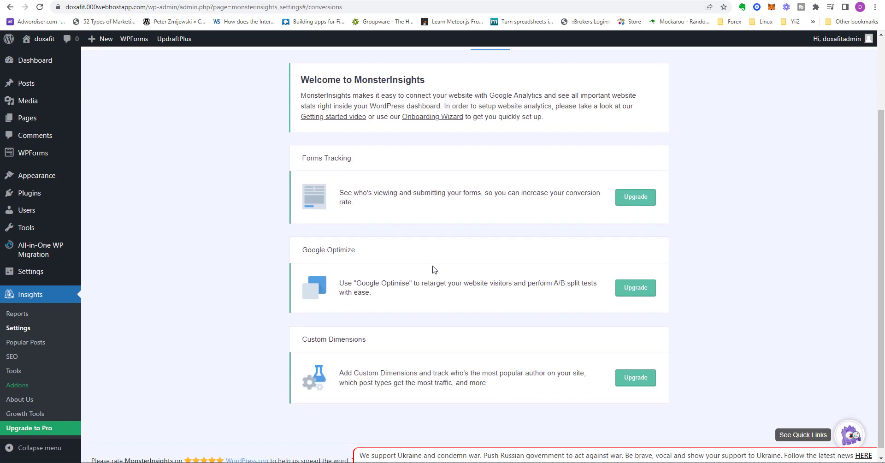
pyautogui.scroll(2, 699, 251)
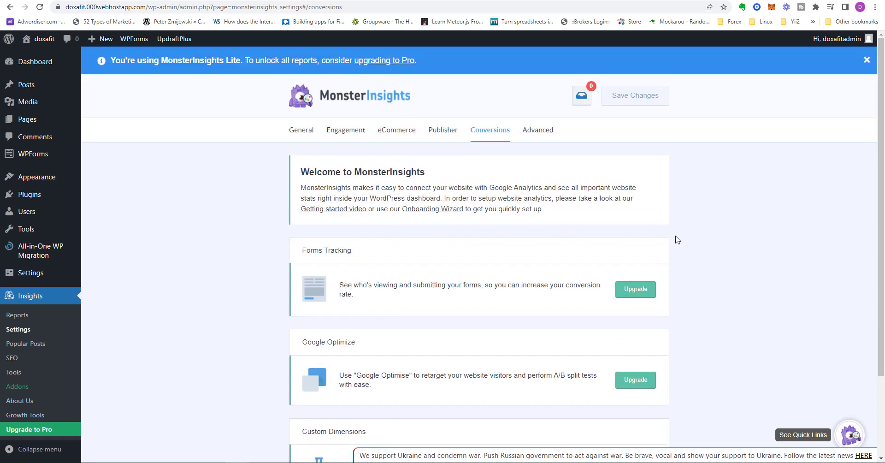
pyautogui.click(537, 130)
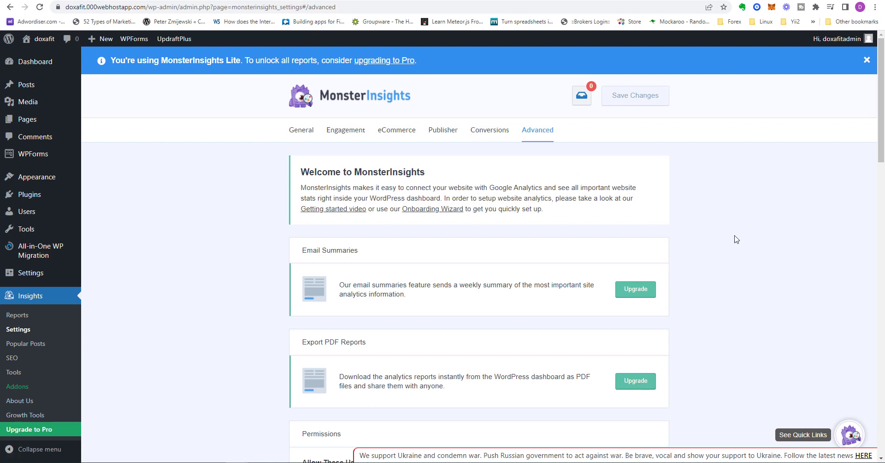
pyautogui.scroll(-4, 736, 239)
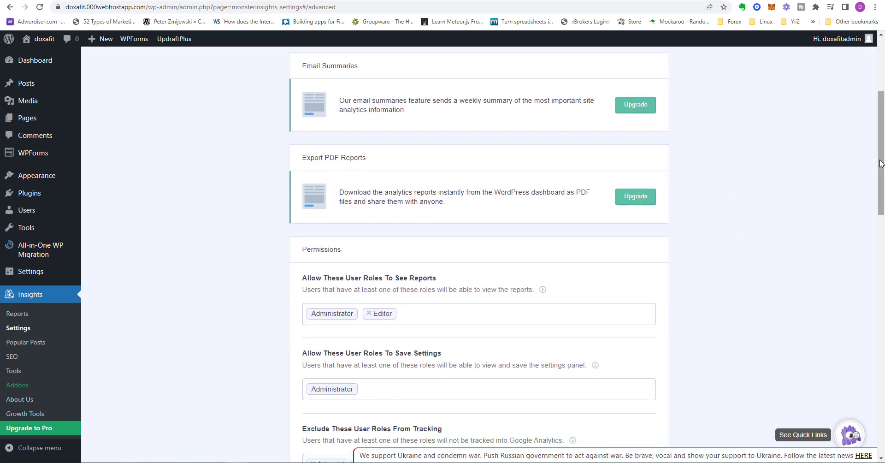
pyautogui.moveTo(882, 163); pyautogui.dragTo(879, 76)
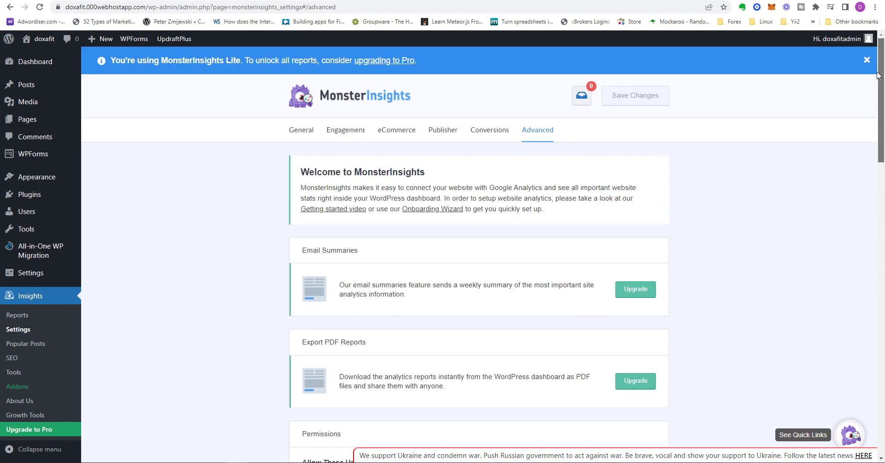
pyautogui.click(291, 137)
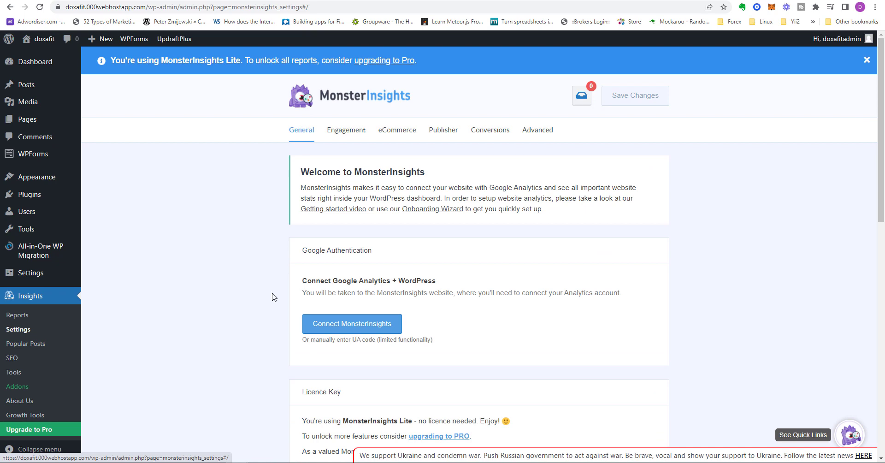
pyautogui.moveTo(884, 137); pyautogui.dragTo(878, 77)
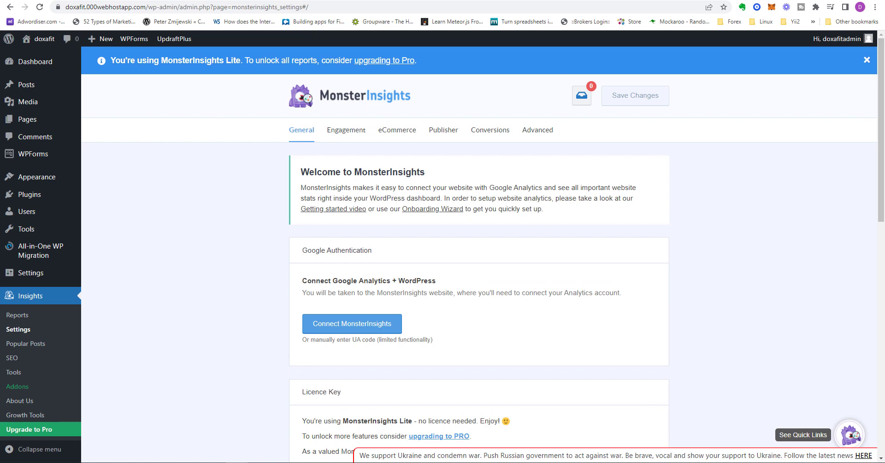
# Look at the MonsterInsights Popular Posts themes and read through the All-in-One SEO features on its SEO page
pyautogui.click(27, 343)
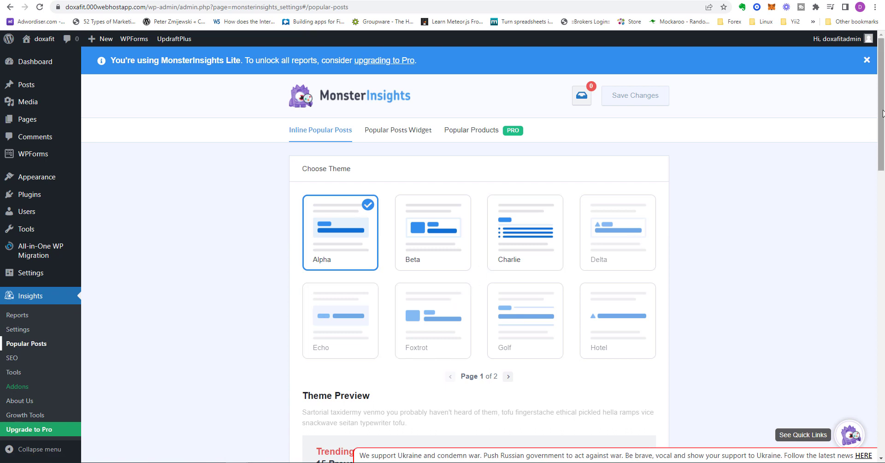
pyautogui.click(14, 372)
pyautogui.click(13, 358)
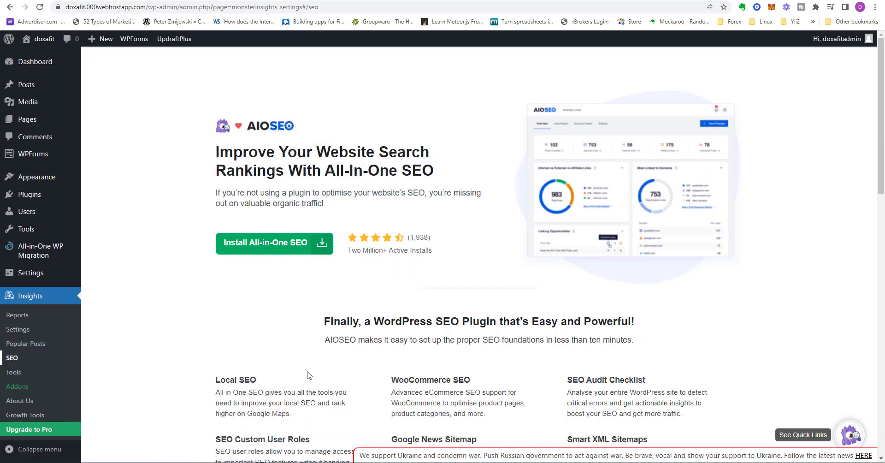
pyautogui.scroll(-3, 306, 369)
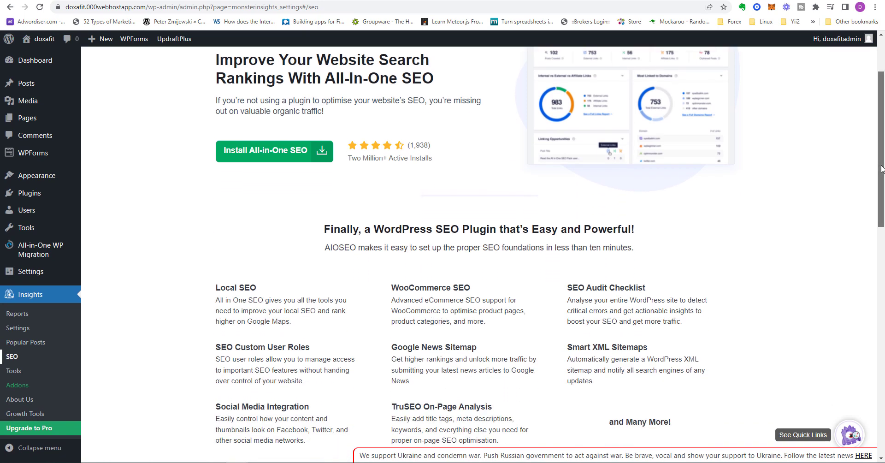
pyautogui.scroll(-2, 882, 192)
pyautogui.moveTo(882, 192); pyautogui.dragTo(883, 252)
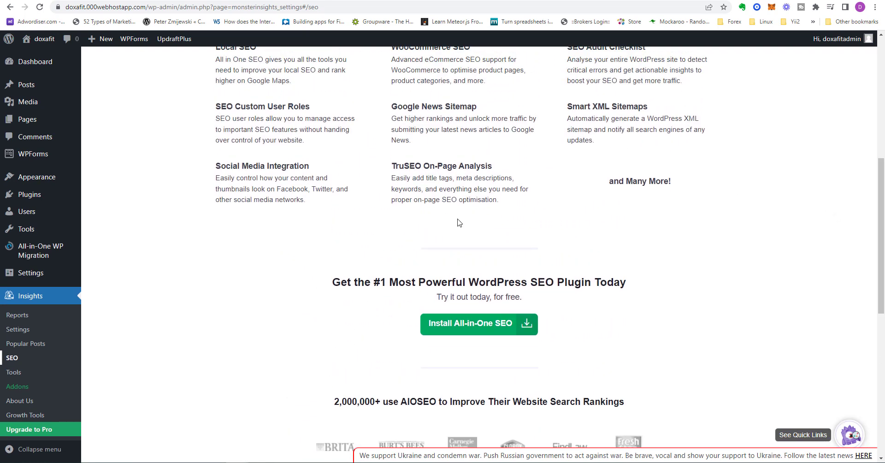
pyautogui.scroll(-2, 23, 406)
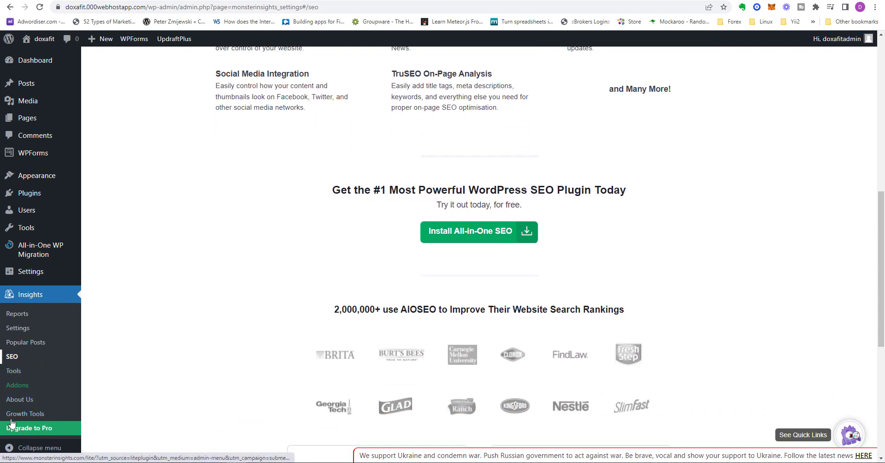
# Look at the MonsterInsights campaign URL tools, and examine the plugin description and recommended plugins on its About Us page
pyautogui.click(13, 371)
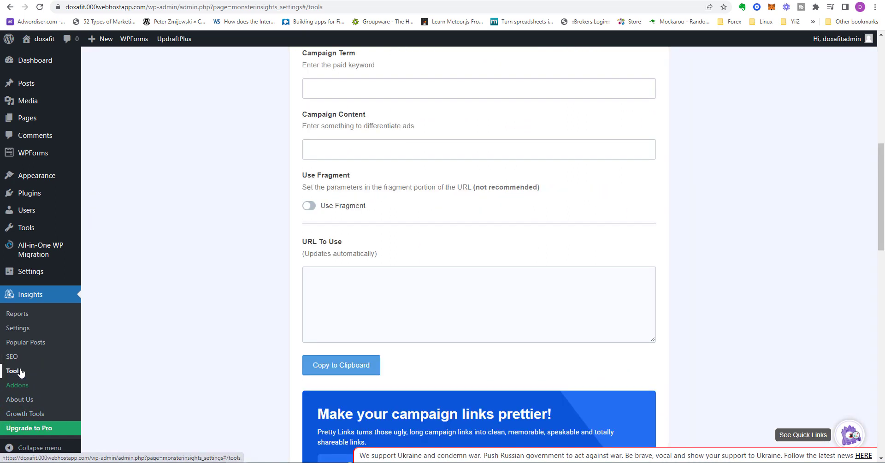
pyautogui.click(23, 399)
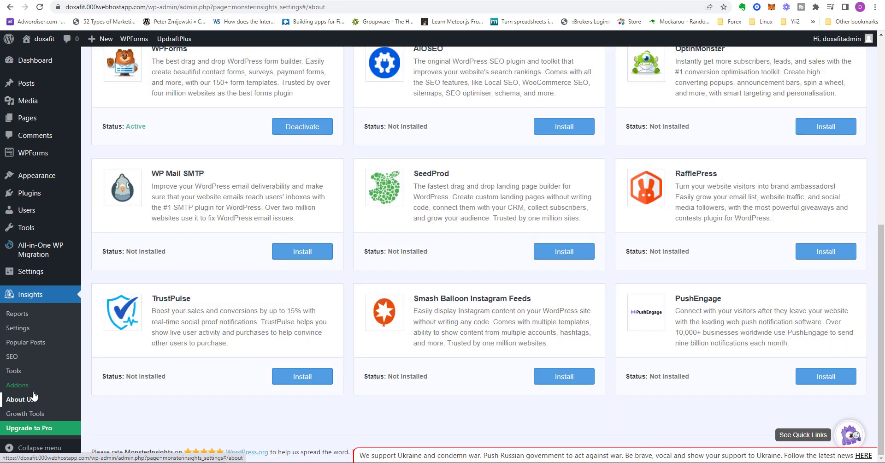
pyautogui.scroll(3, 285, 406)
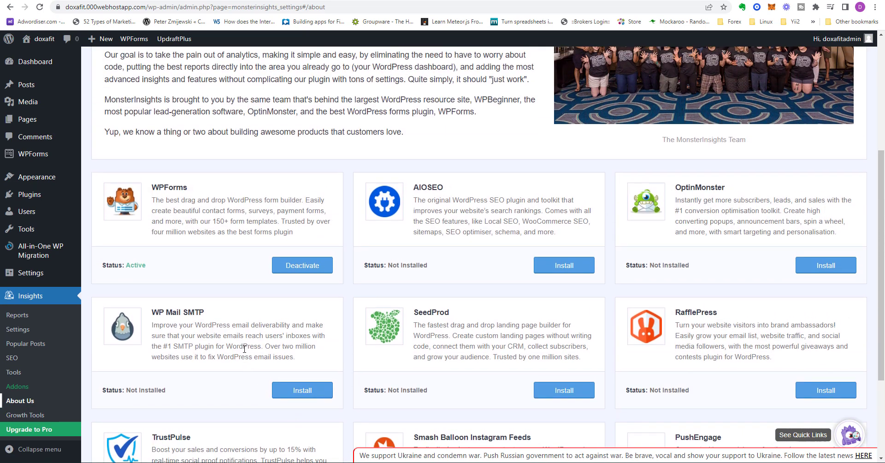
pyautogui.scroll(1, 246, 347)
pyautogui.scroll(4, 245, 355)
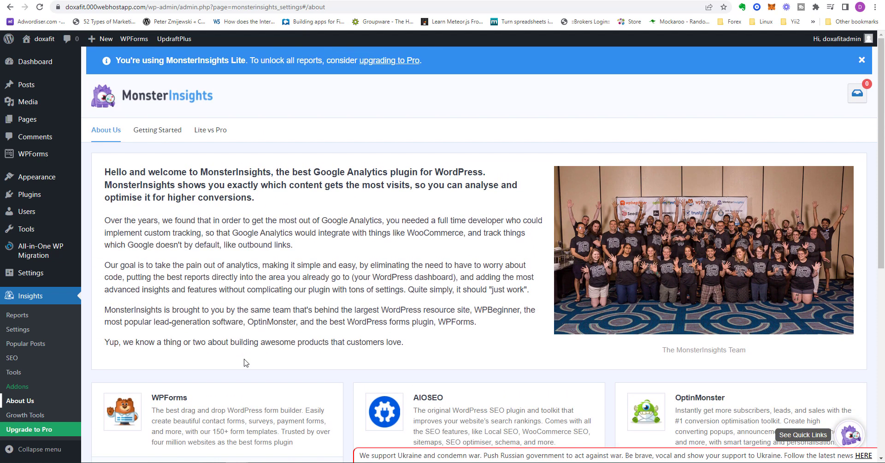
pyautogui.scroll(-7, 246, 363)
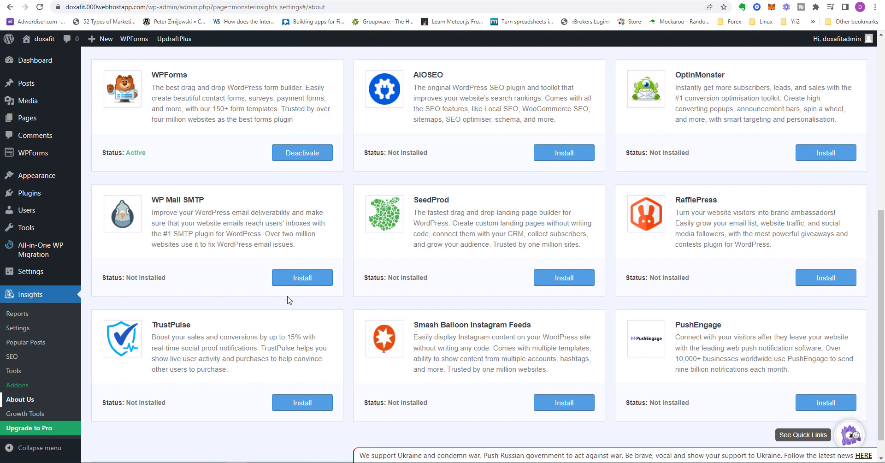
pyautogui.scroll(-1, 290, 305)
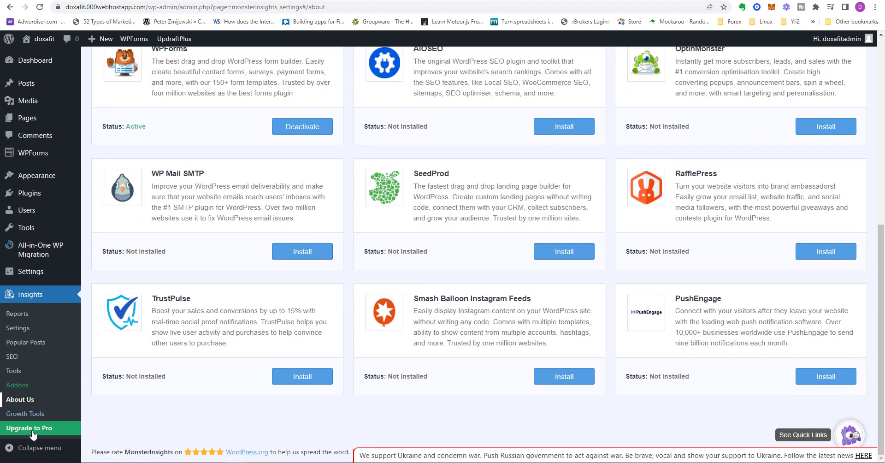
# Examine the MonsterInsights Growth Tools page, covering its traffic, engagement and revenue tools and the online marketing guides
pyautogui.click(27, 411)
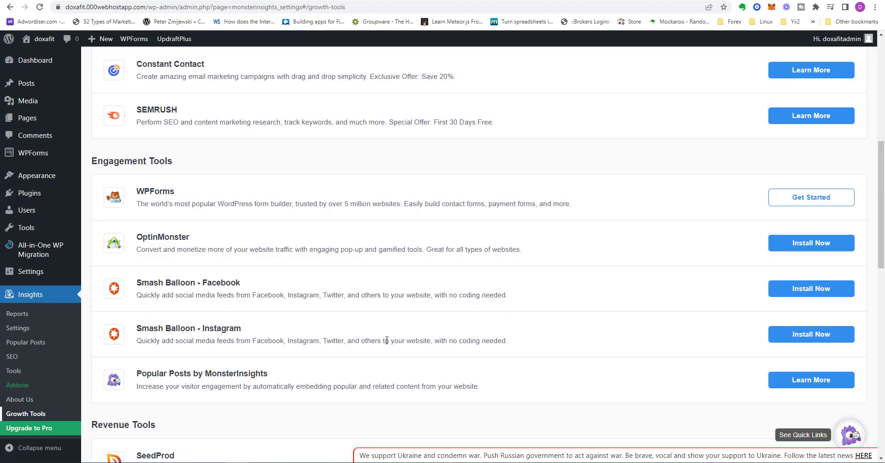
pyautogui.scroll(5, 386, 340)
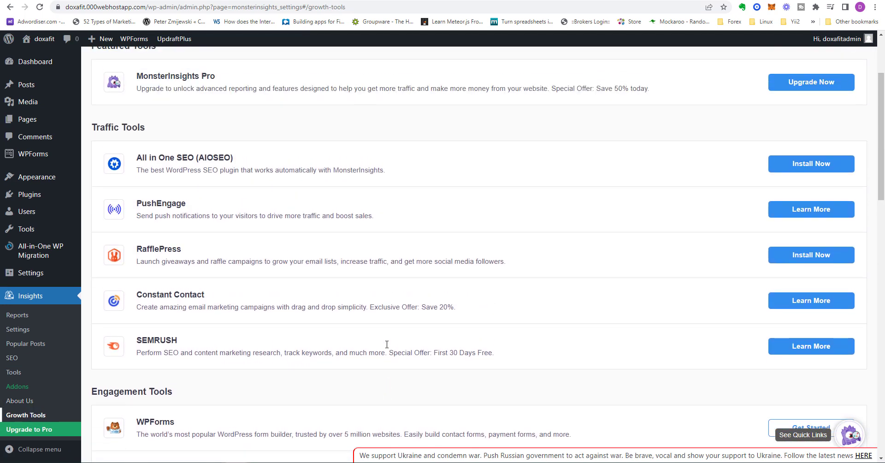
pyautogui.scroll(-6, 440, 291)
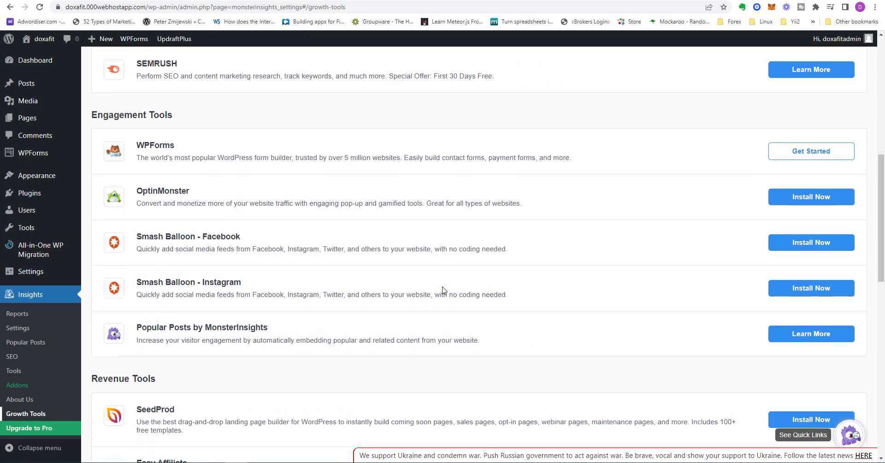
pyautogui.scroll(-2, 445, 286)
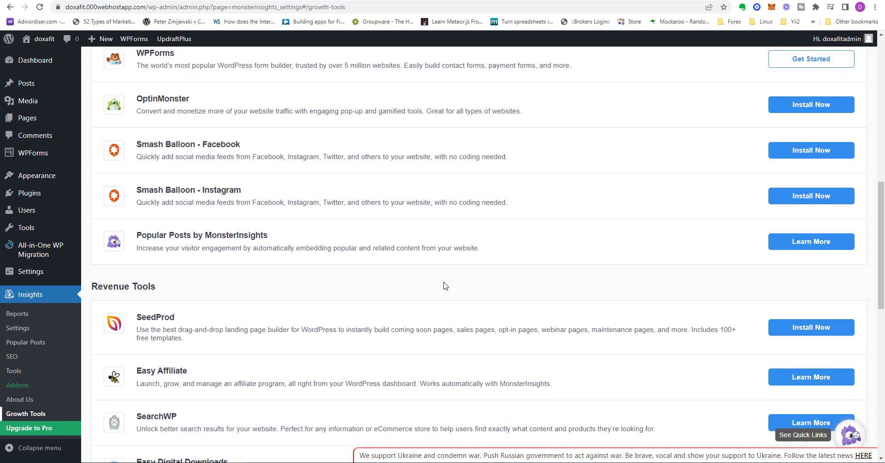
pyautogui.scroll(-4, 349, 326)
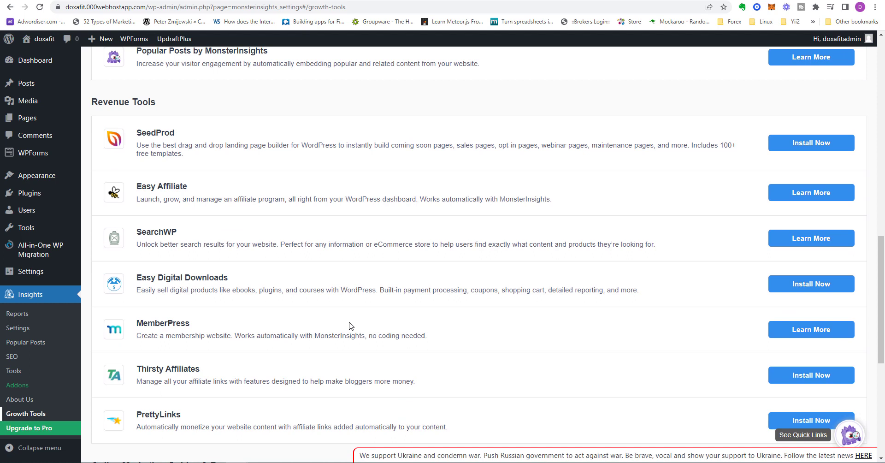
pyautogui.scroll(-2, 349, 325)
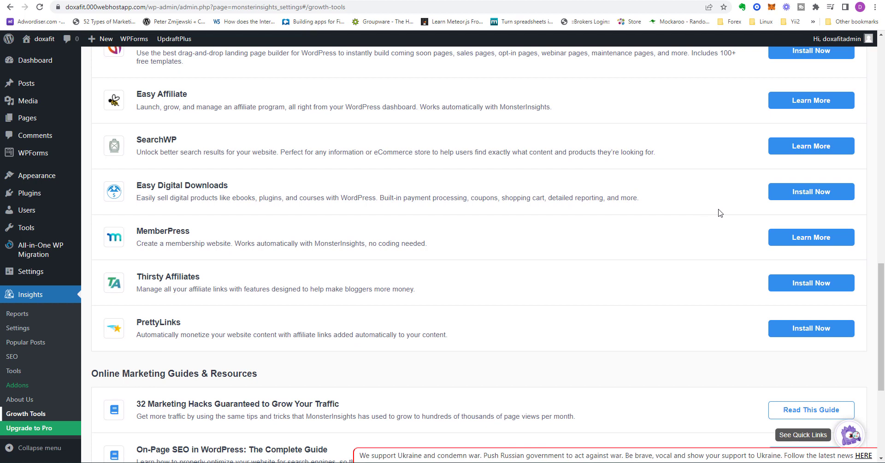
pyautogui.moveTo(882, 313); pyautogui.dragTo(883, 369)
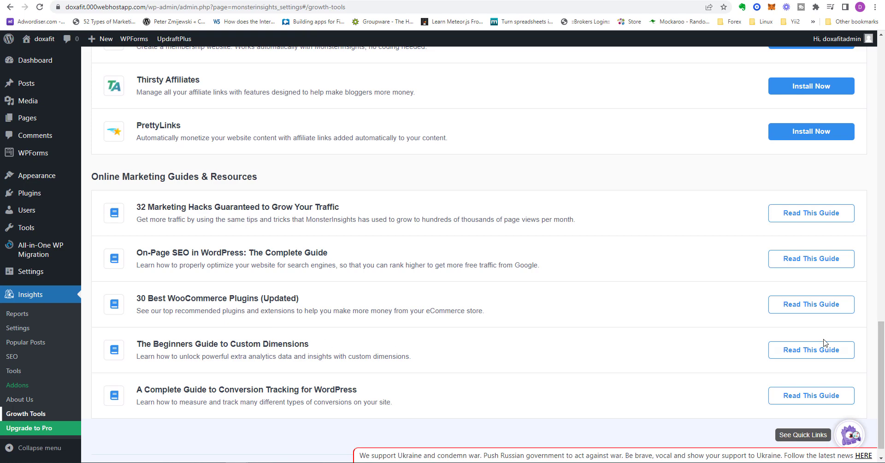
pyautogui.moveTo(882, 363); pyautogui.dragTo(882, 85)
# Collapse the WordPress admin menu to icons only and expand it back to full width
pyautogui.click(5, 443)
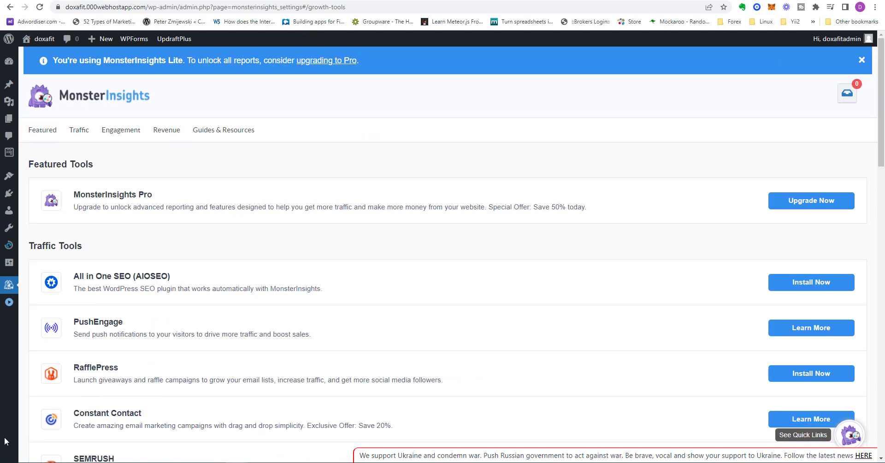
pyautogui.click(10, 303)
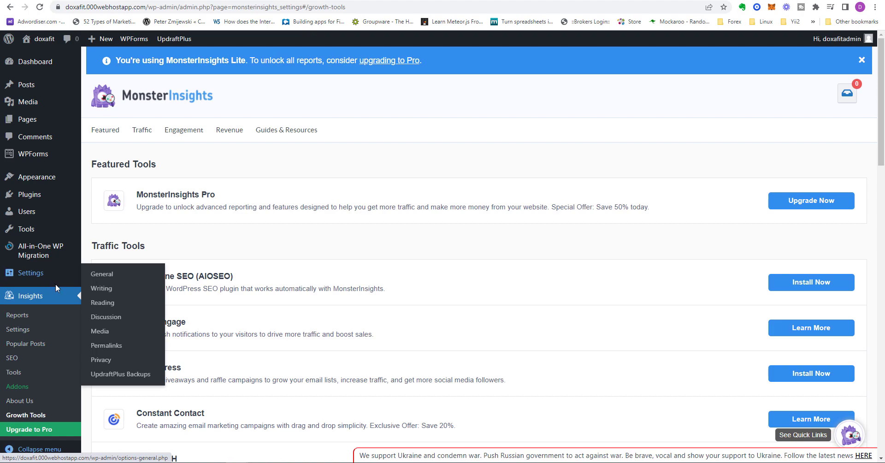